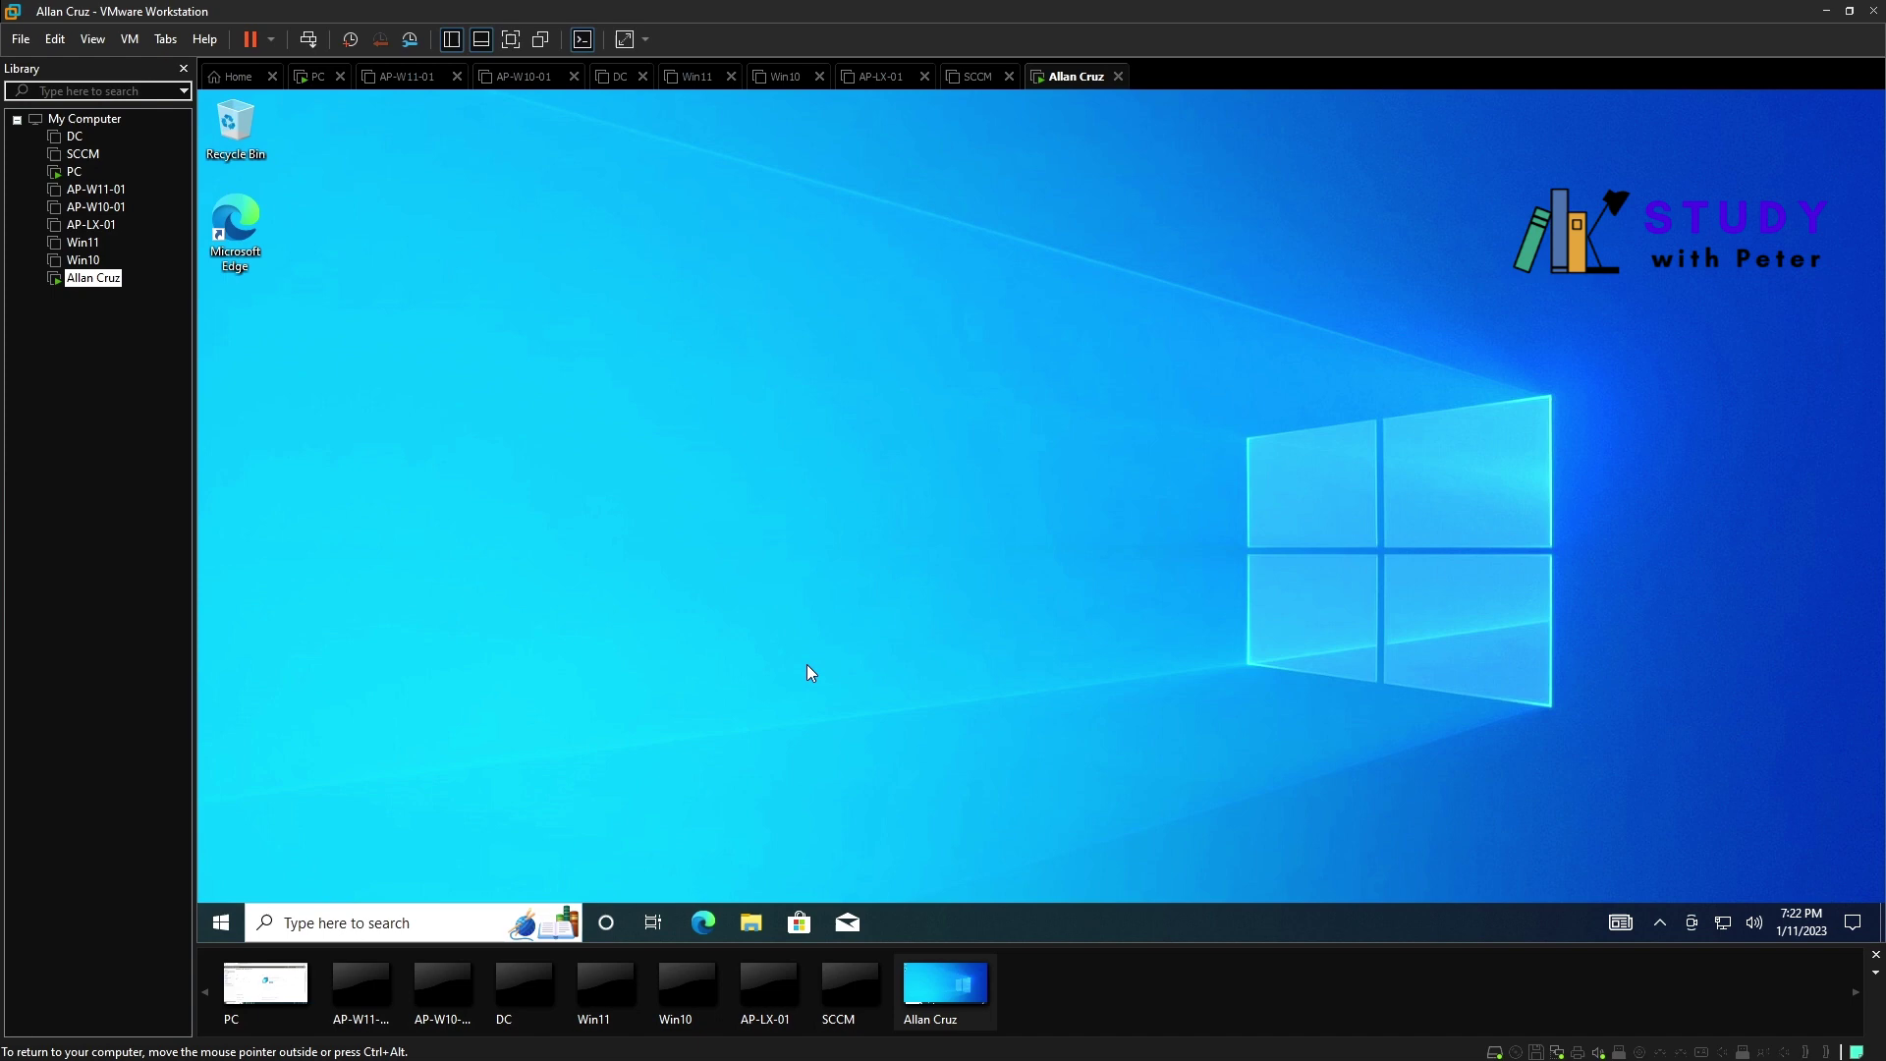
On the admin PC, go to Devices > Enrollment device platform restrictions
left_click(73, 171)
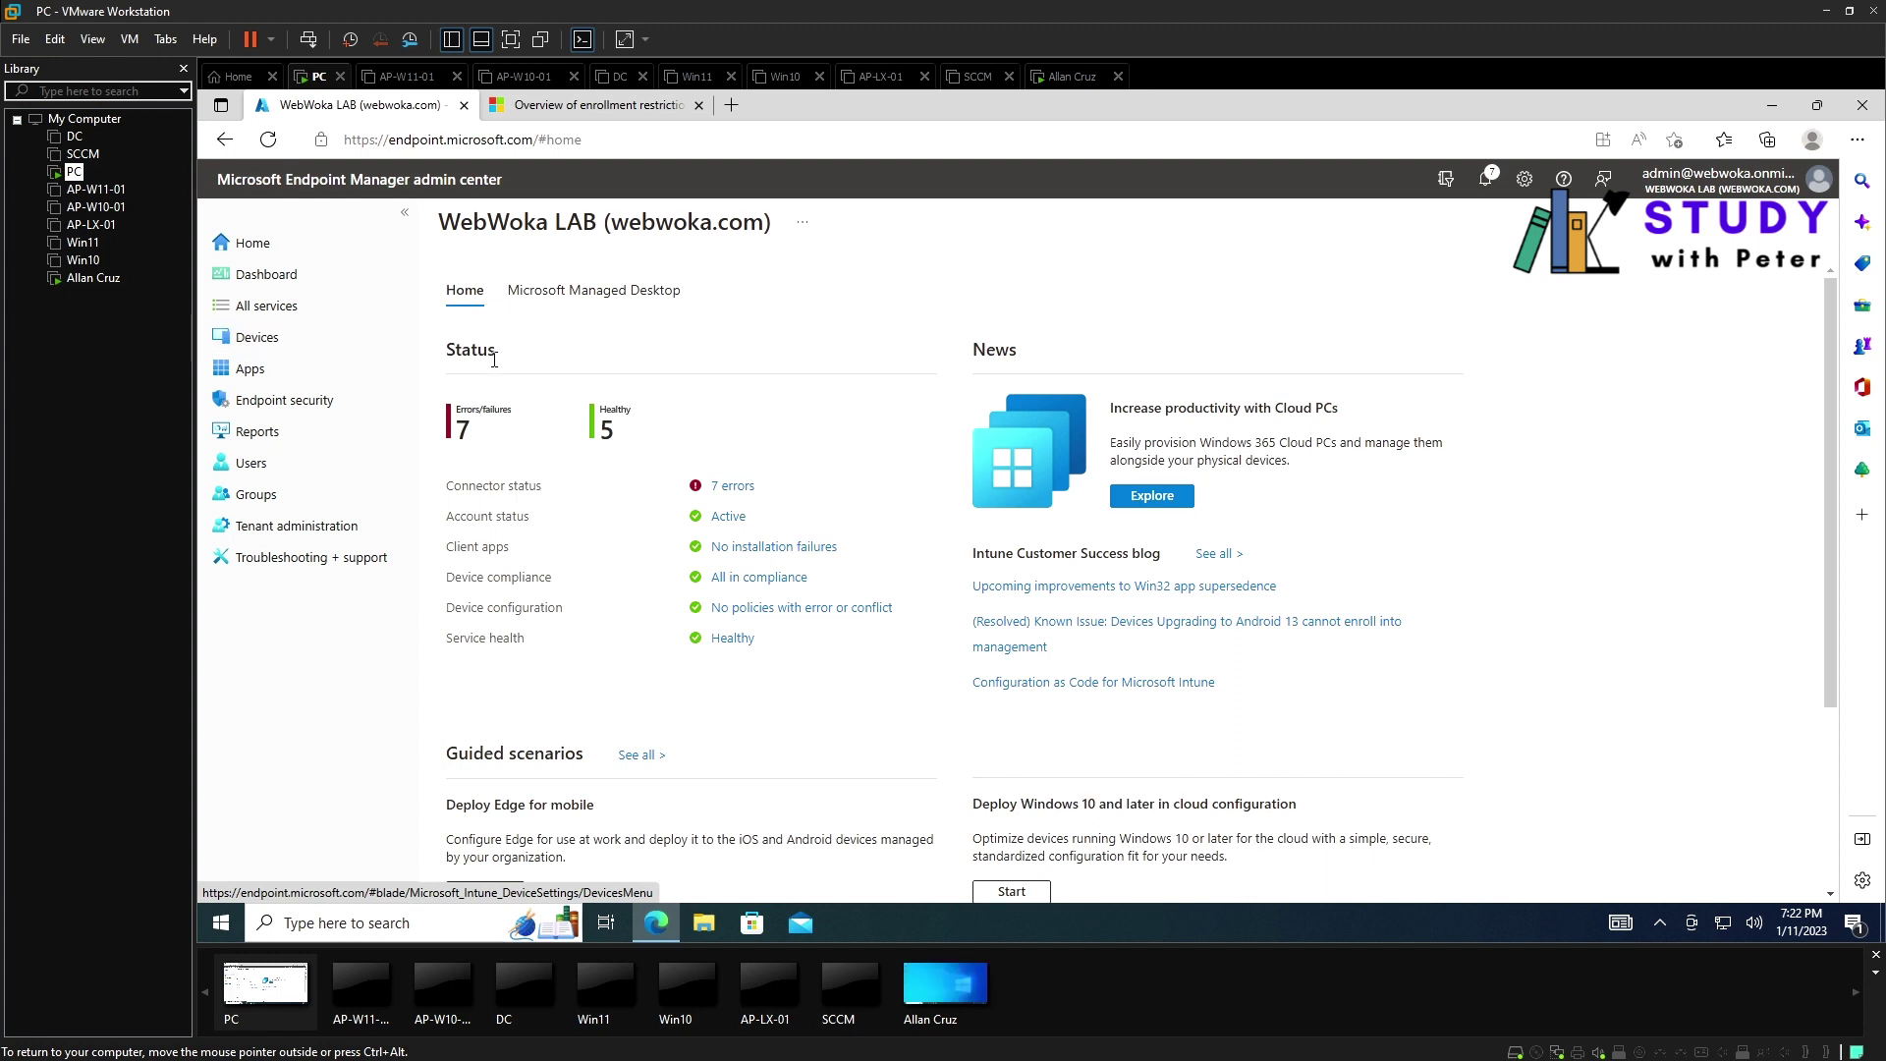
left_click(265, 306)
left_click(259, 339)
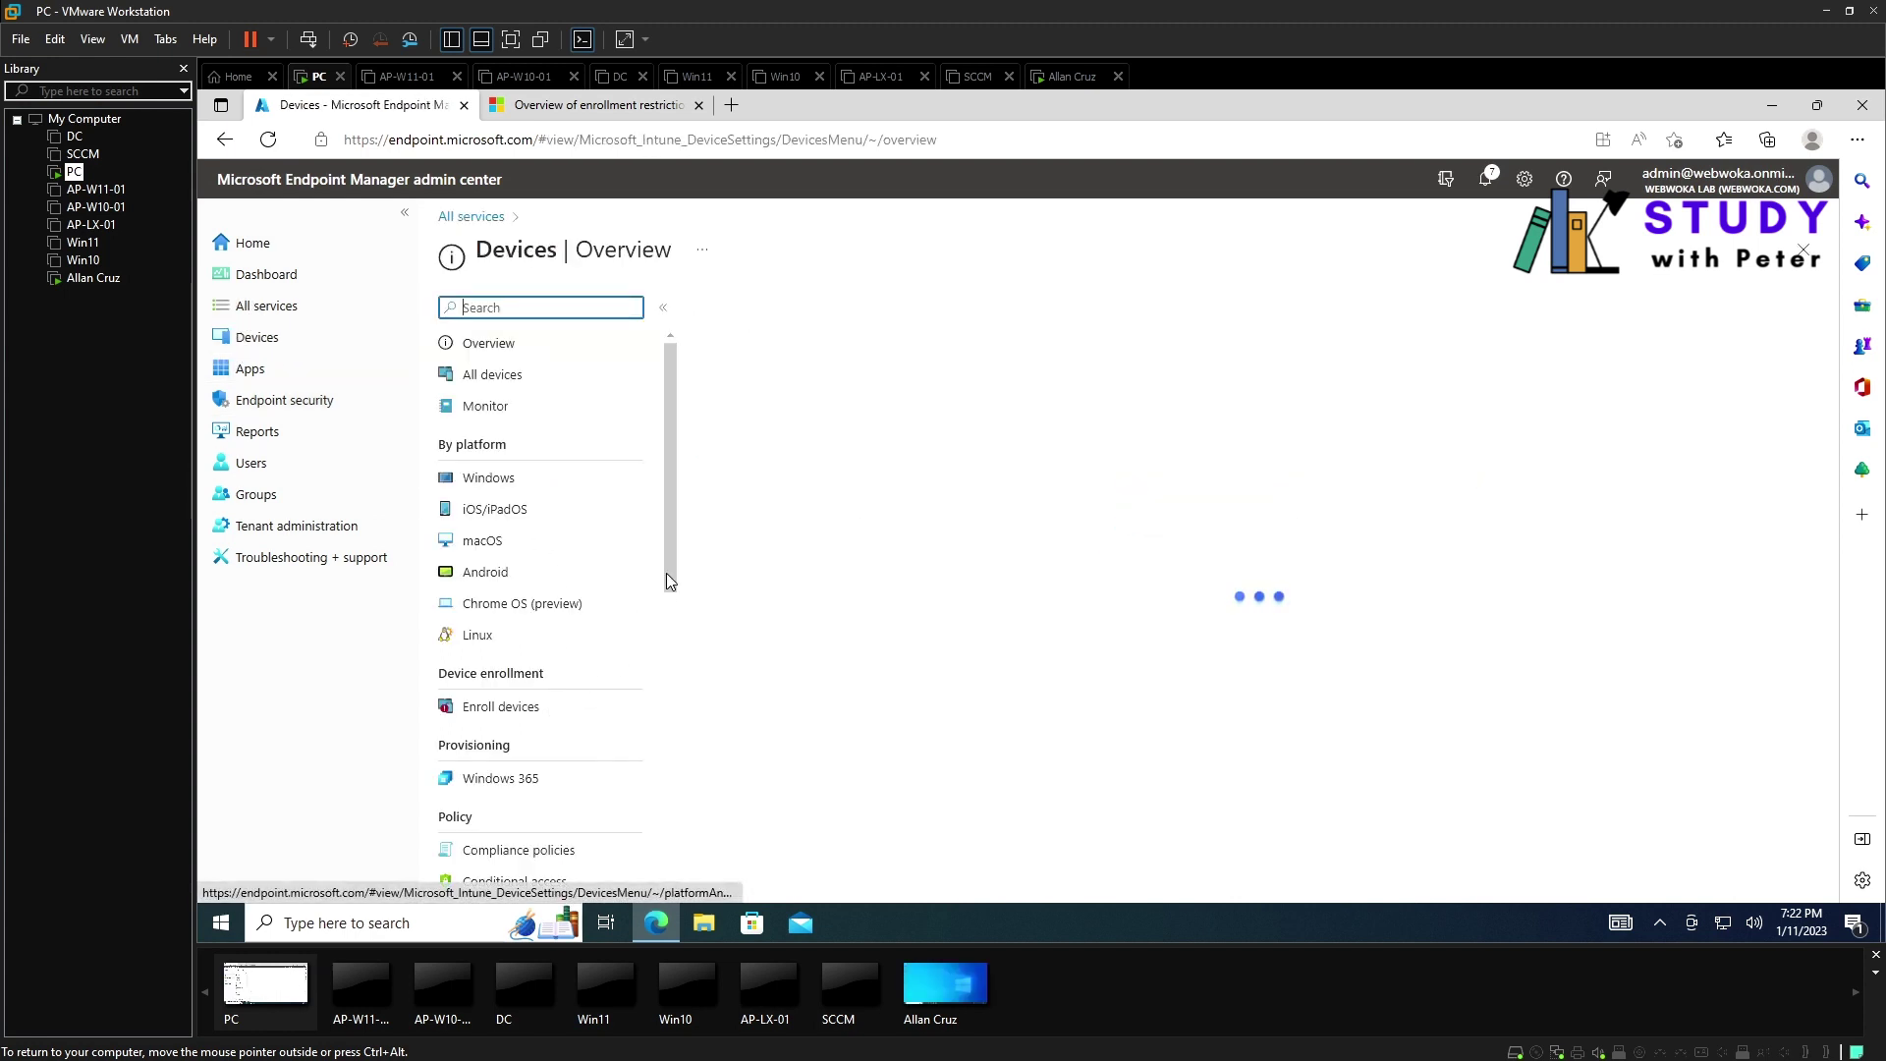
left_click_drag(667, 575, 681, 693)
scroll(571, 720, "down", 4)
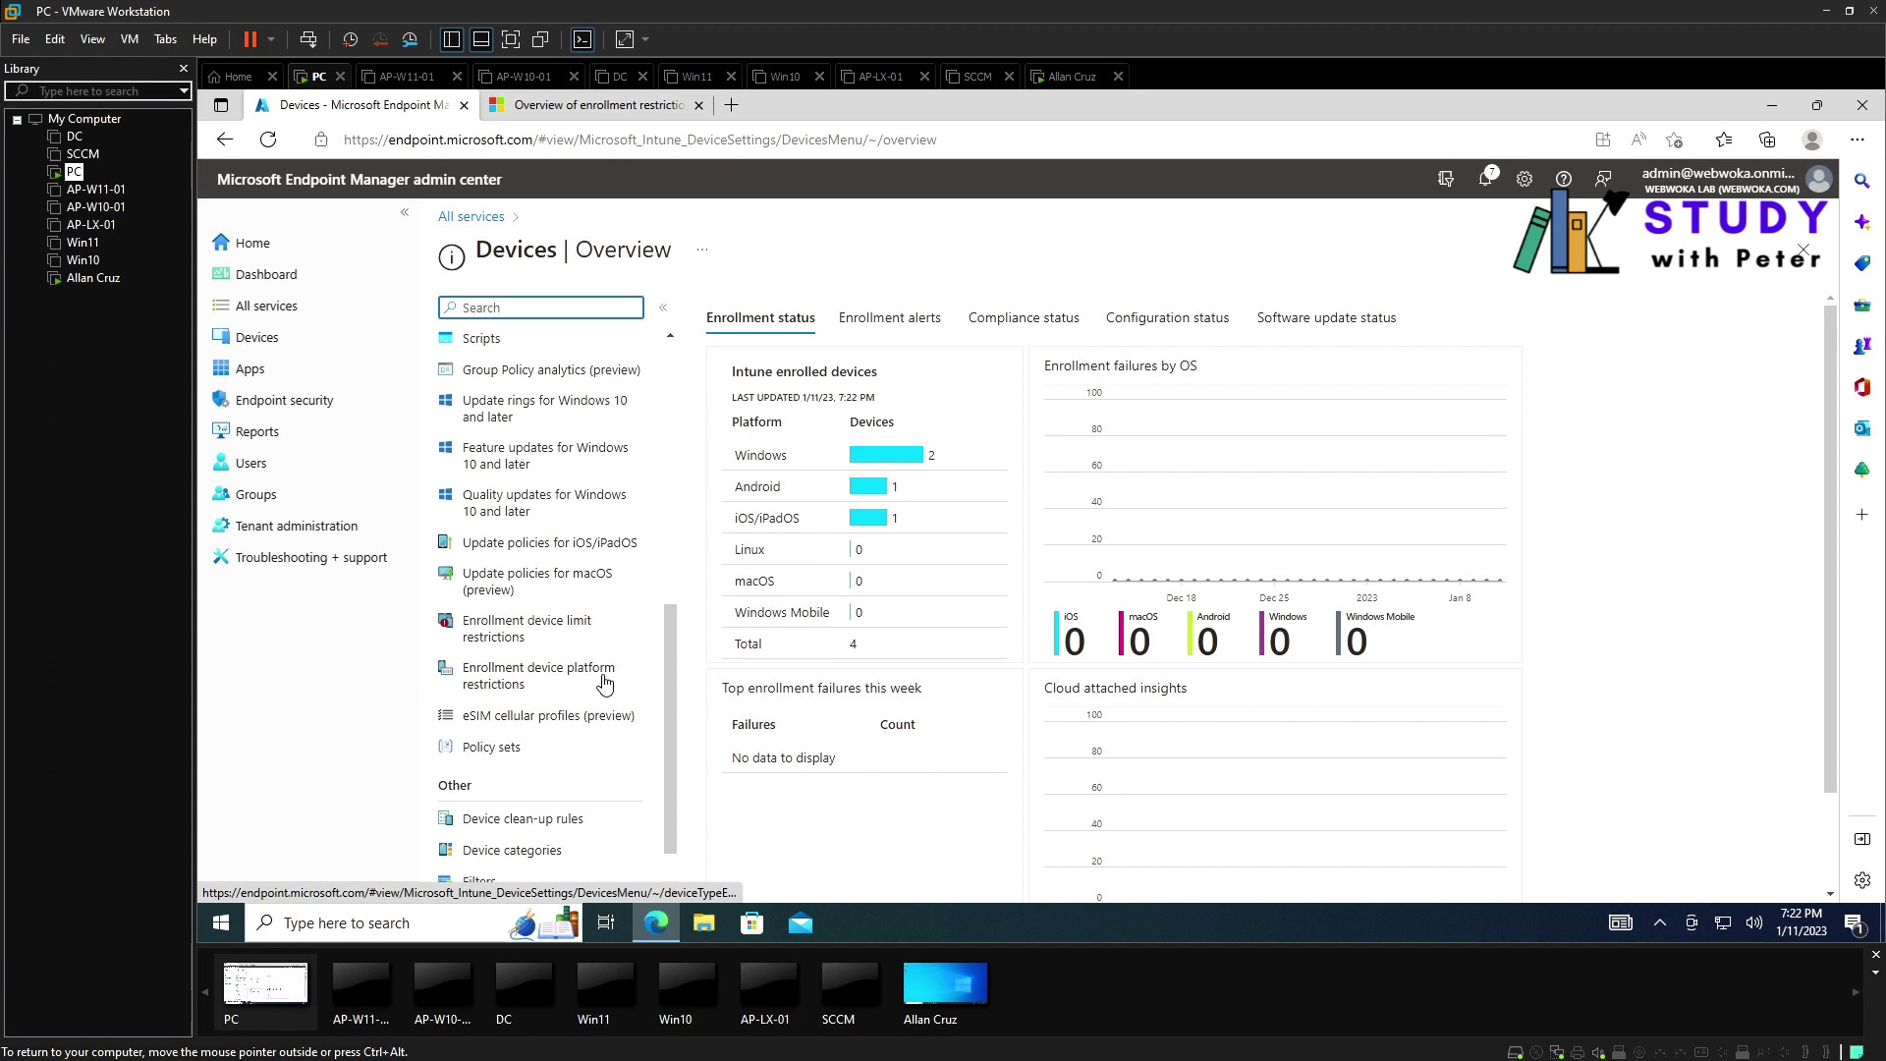
left_click(508, 676)
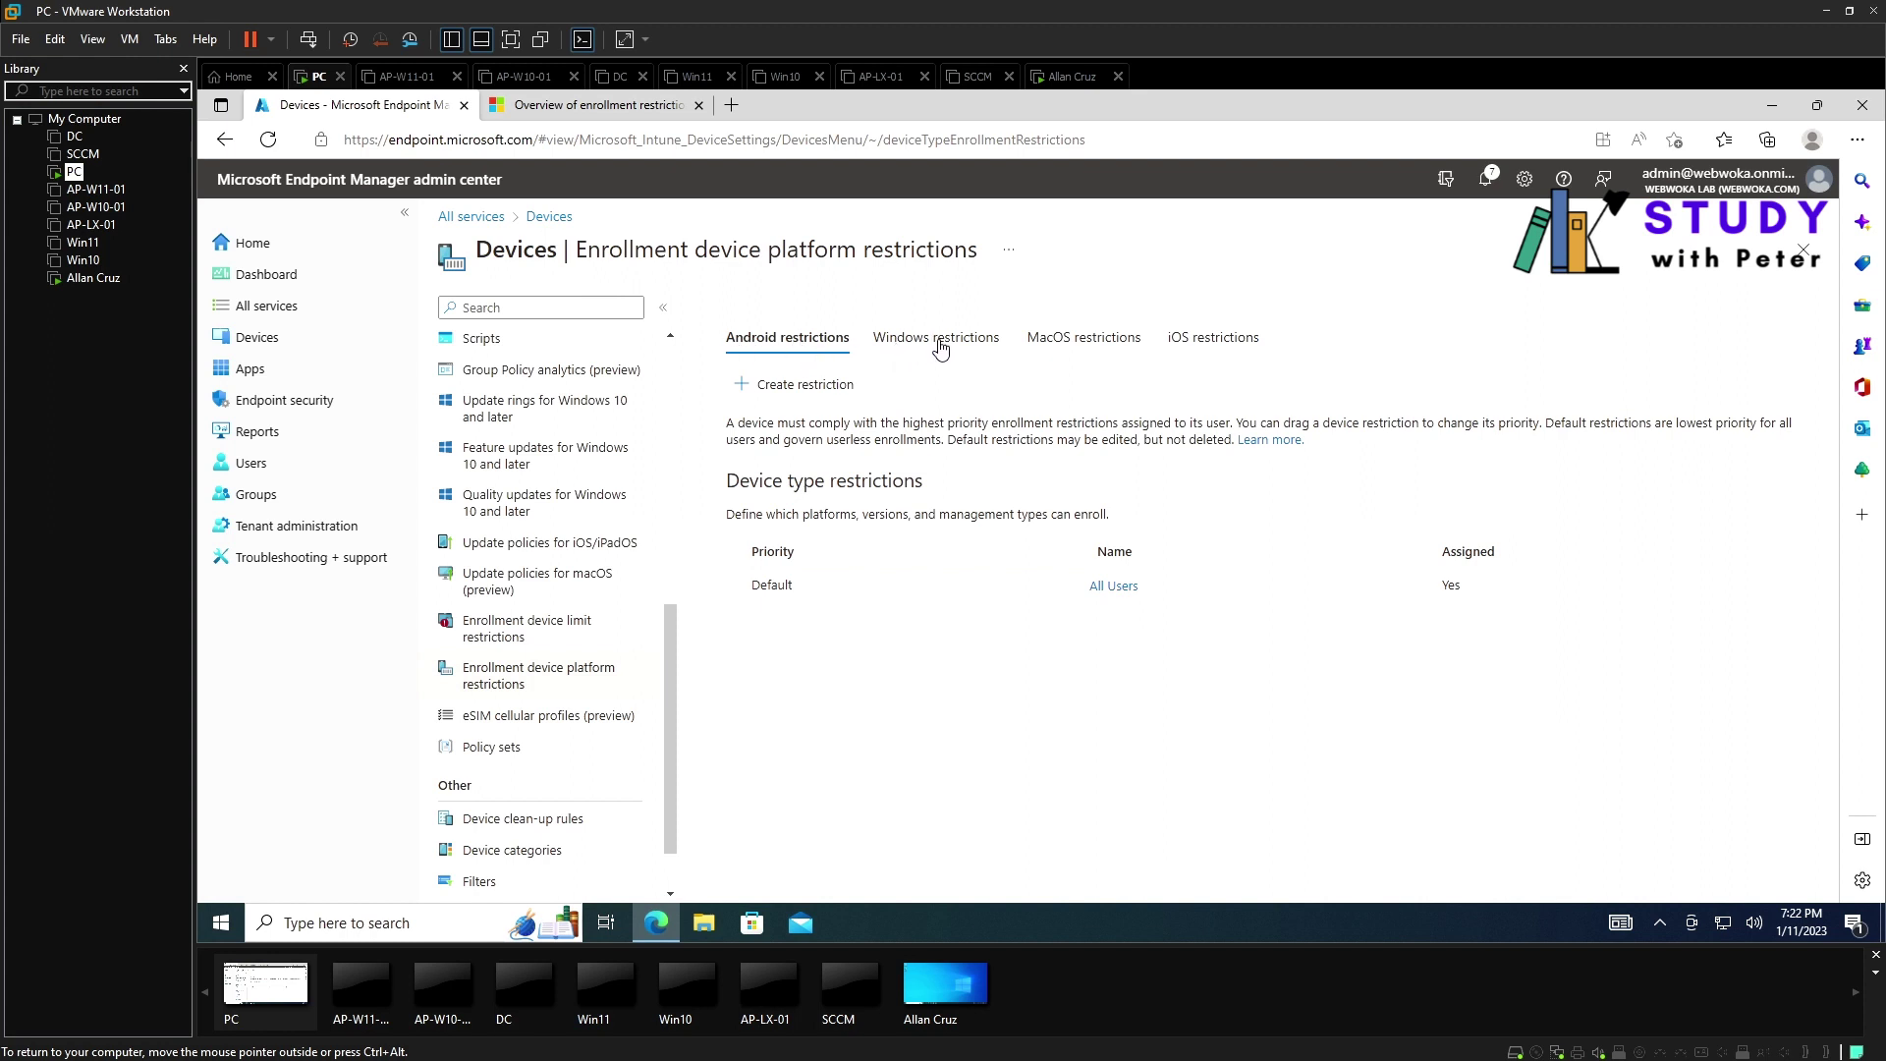
Set Windows (MDM) personally owned devices to Block in the All Users default restriction and save
left_click(940, 349)
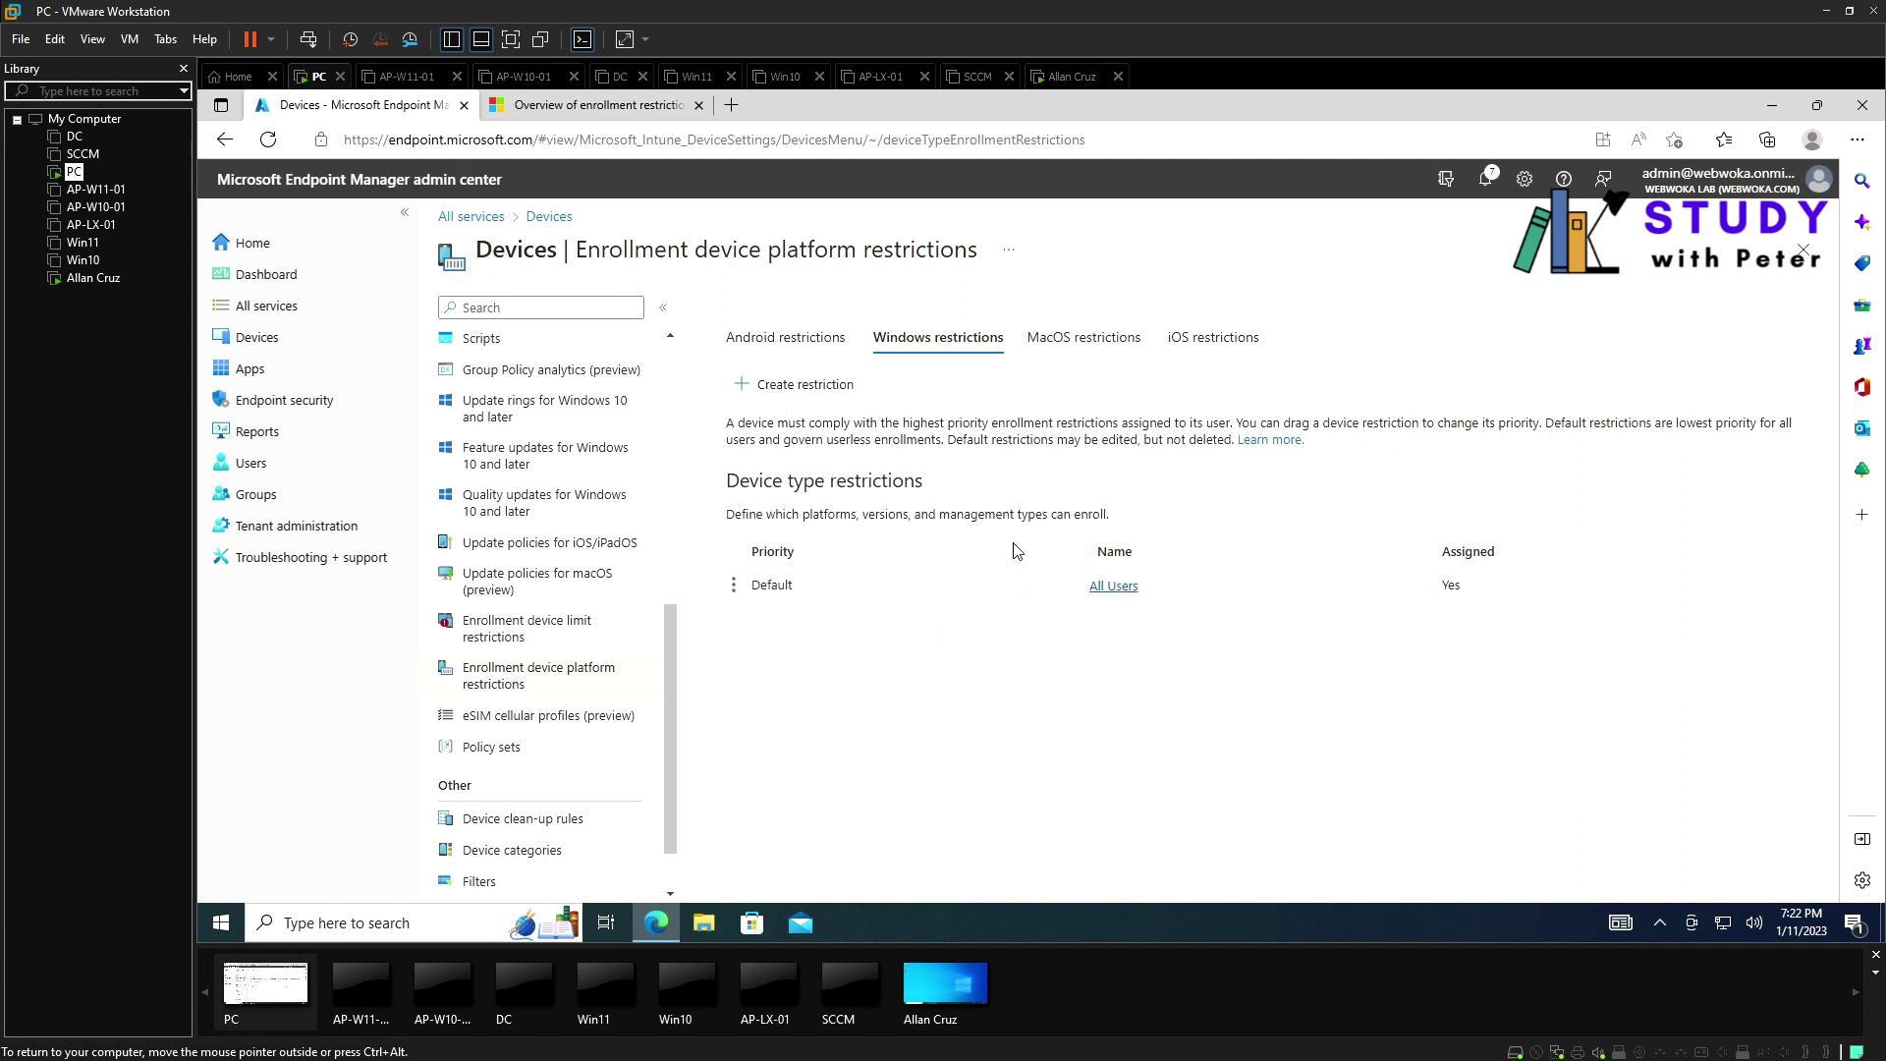
mouse_move(1090, 586)
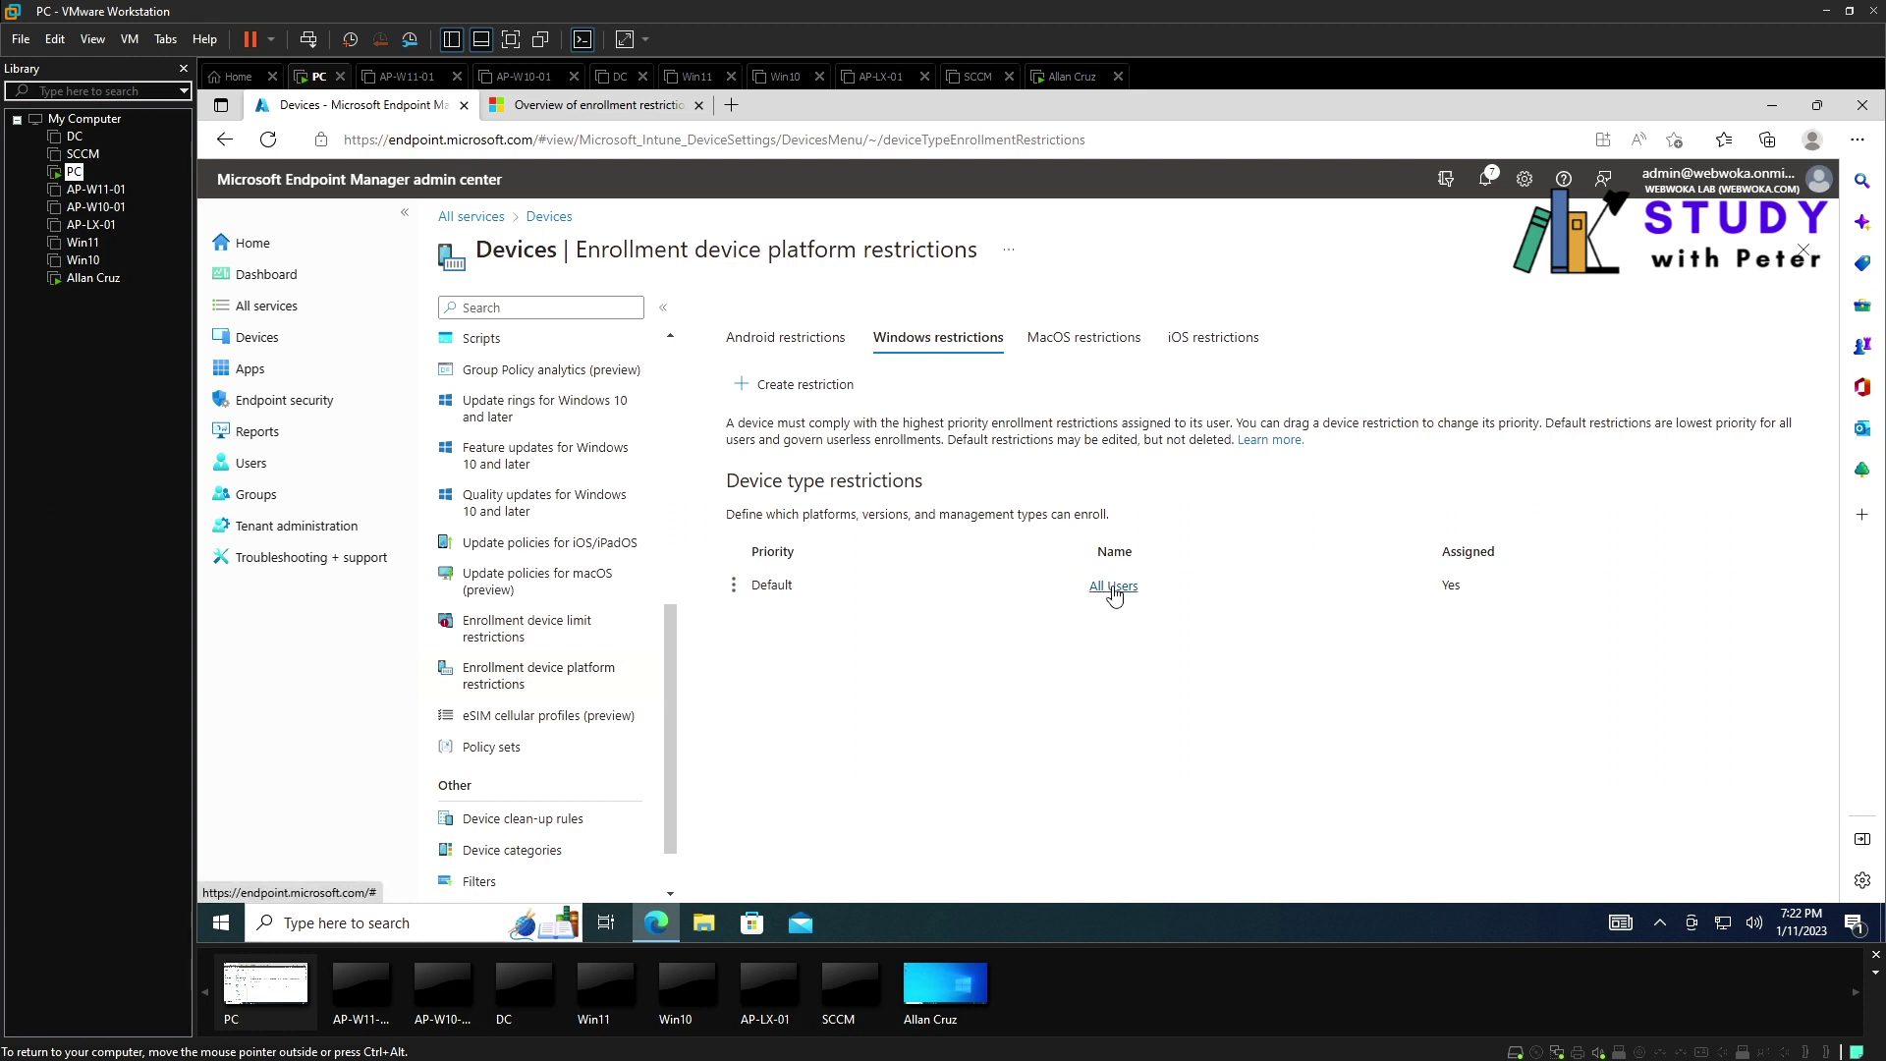
left_click(1113, 590)
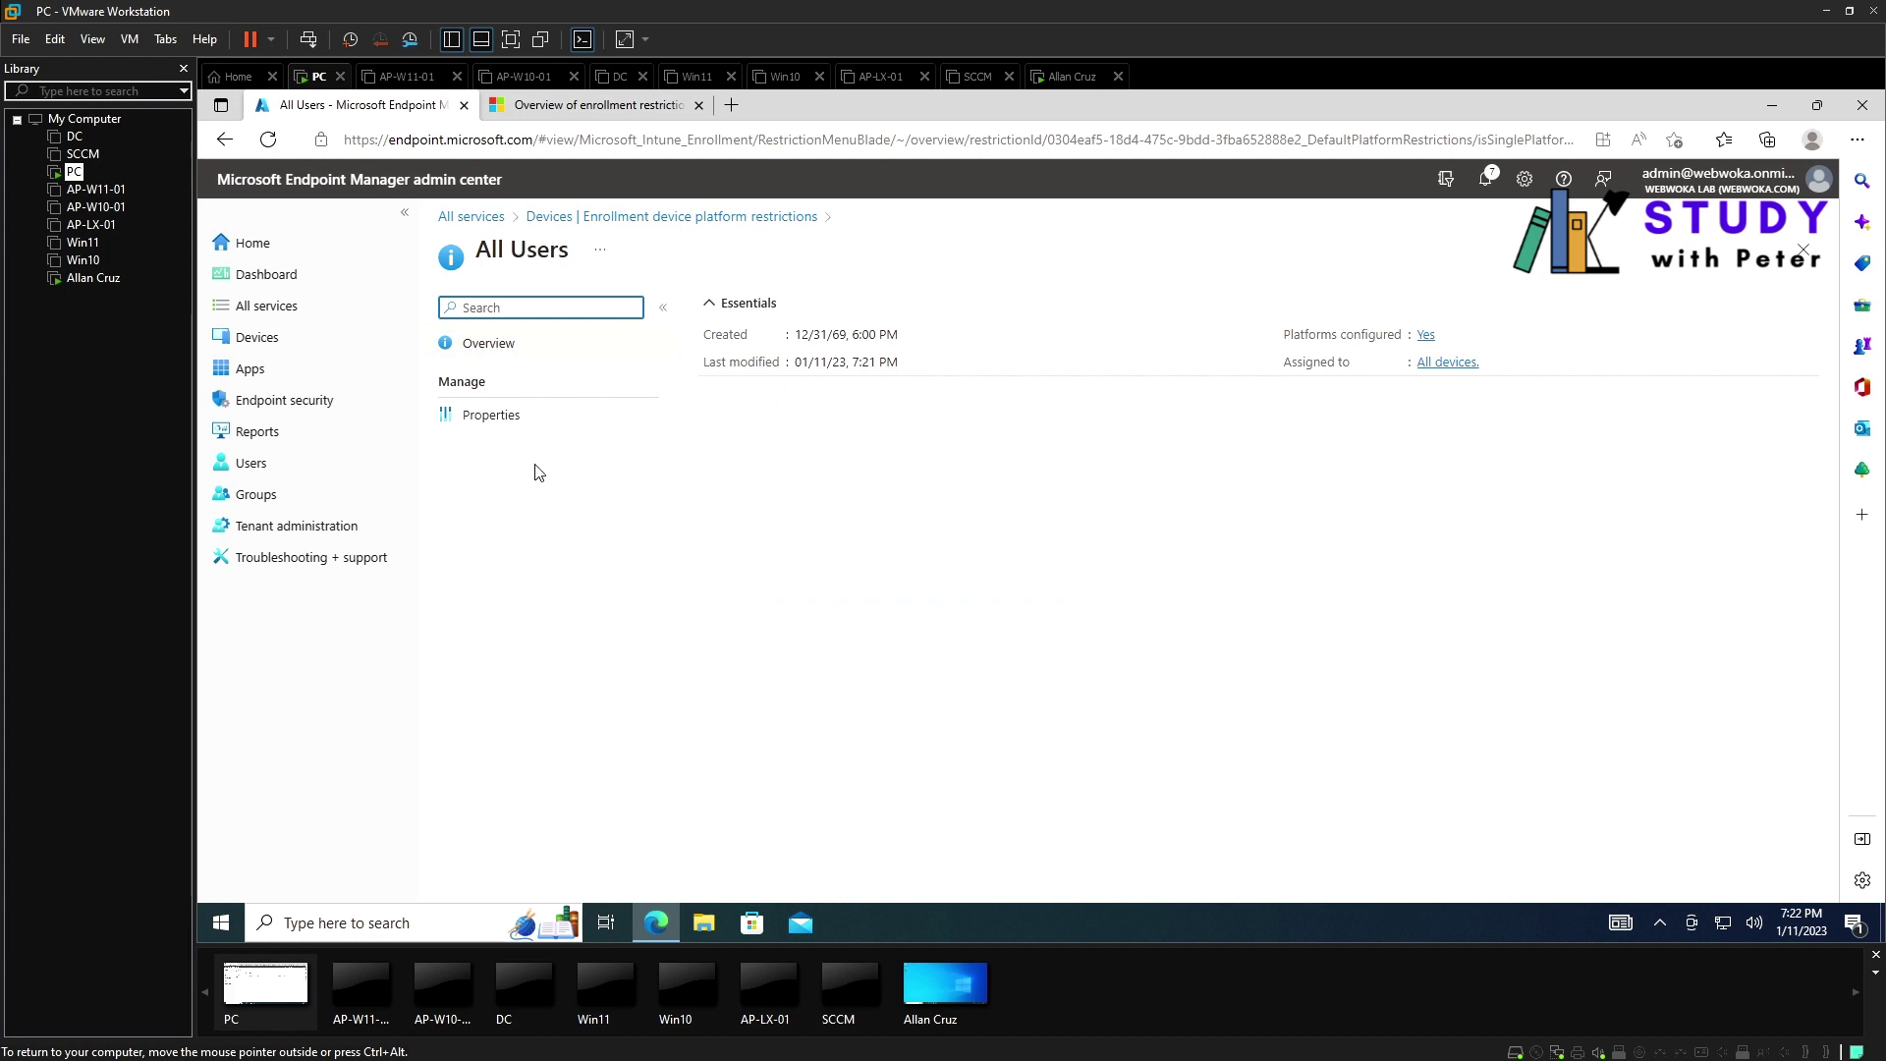
left_click(489, 426)
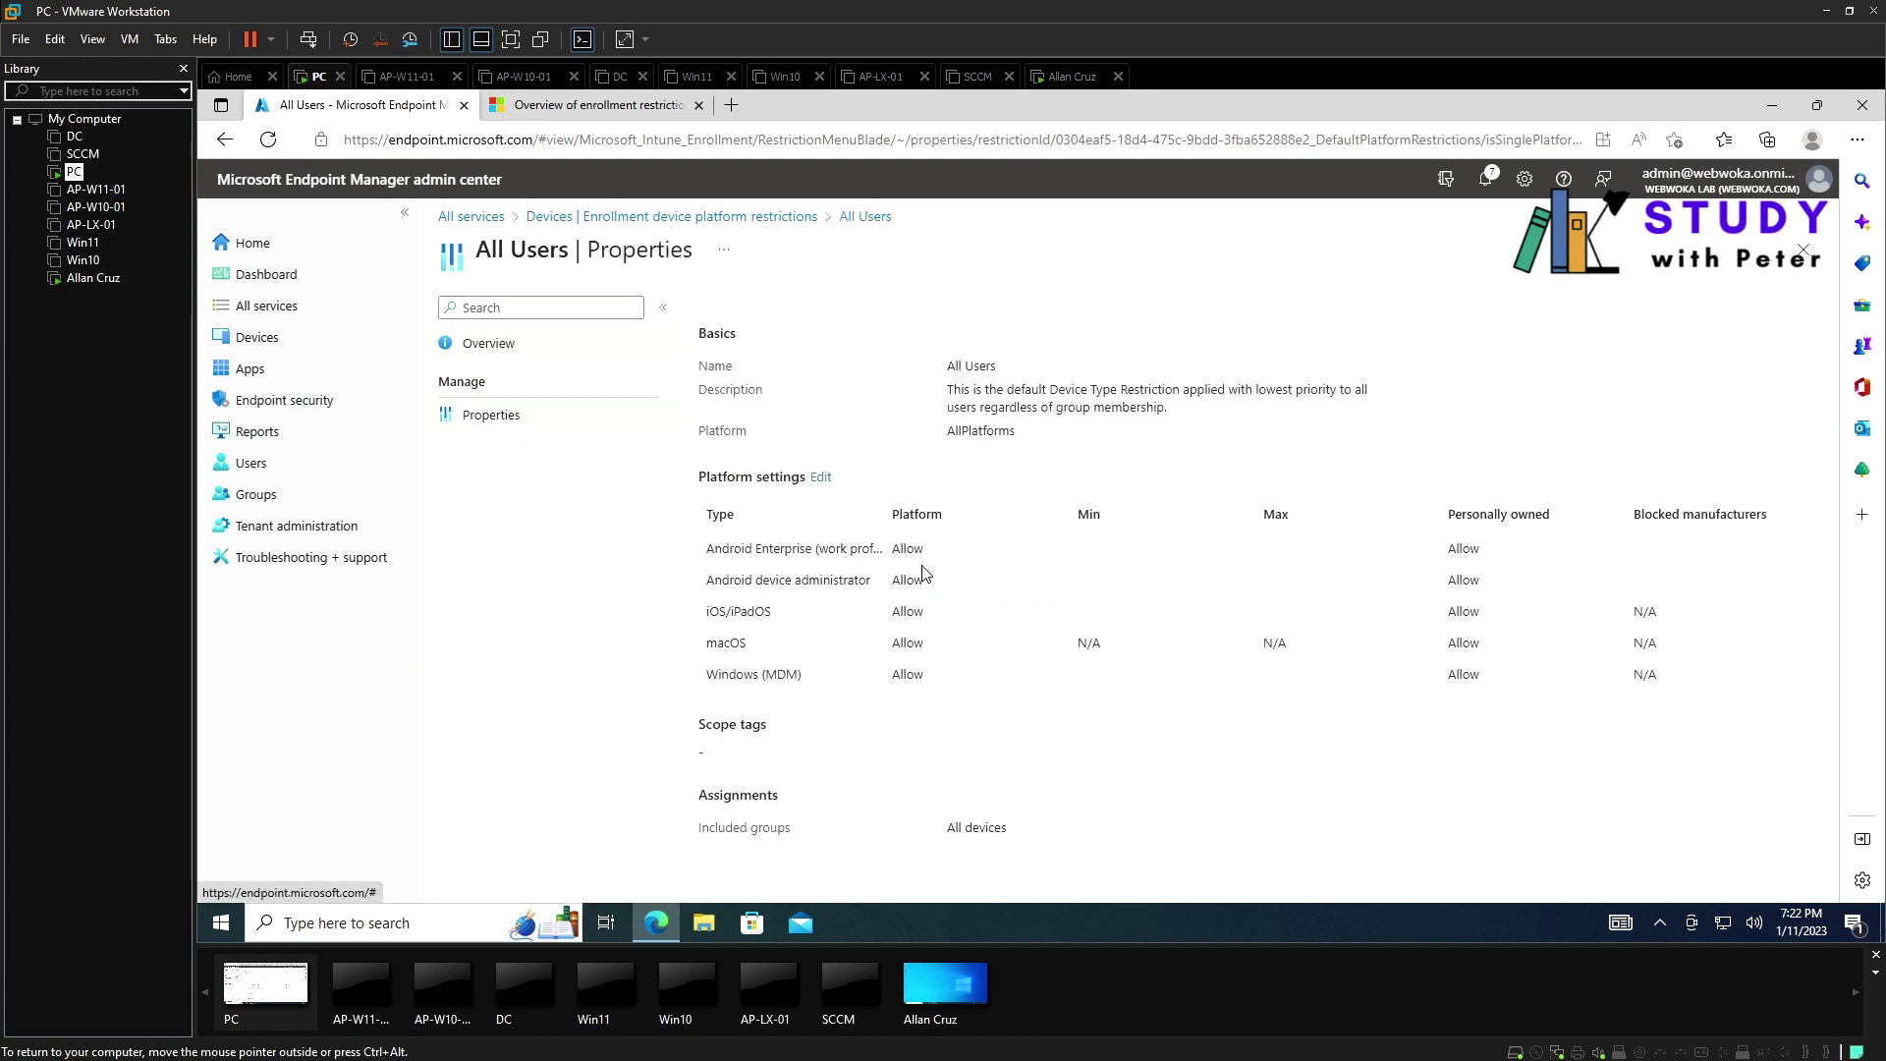
left_click(821, 478)
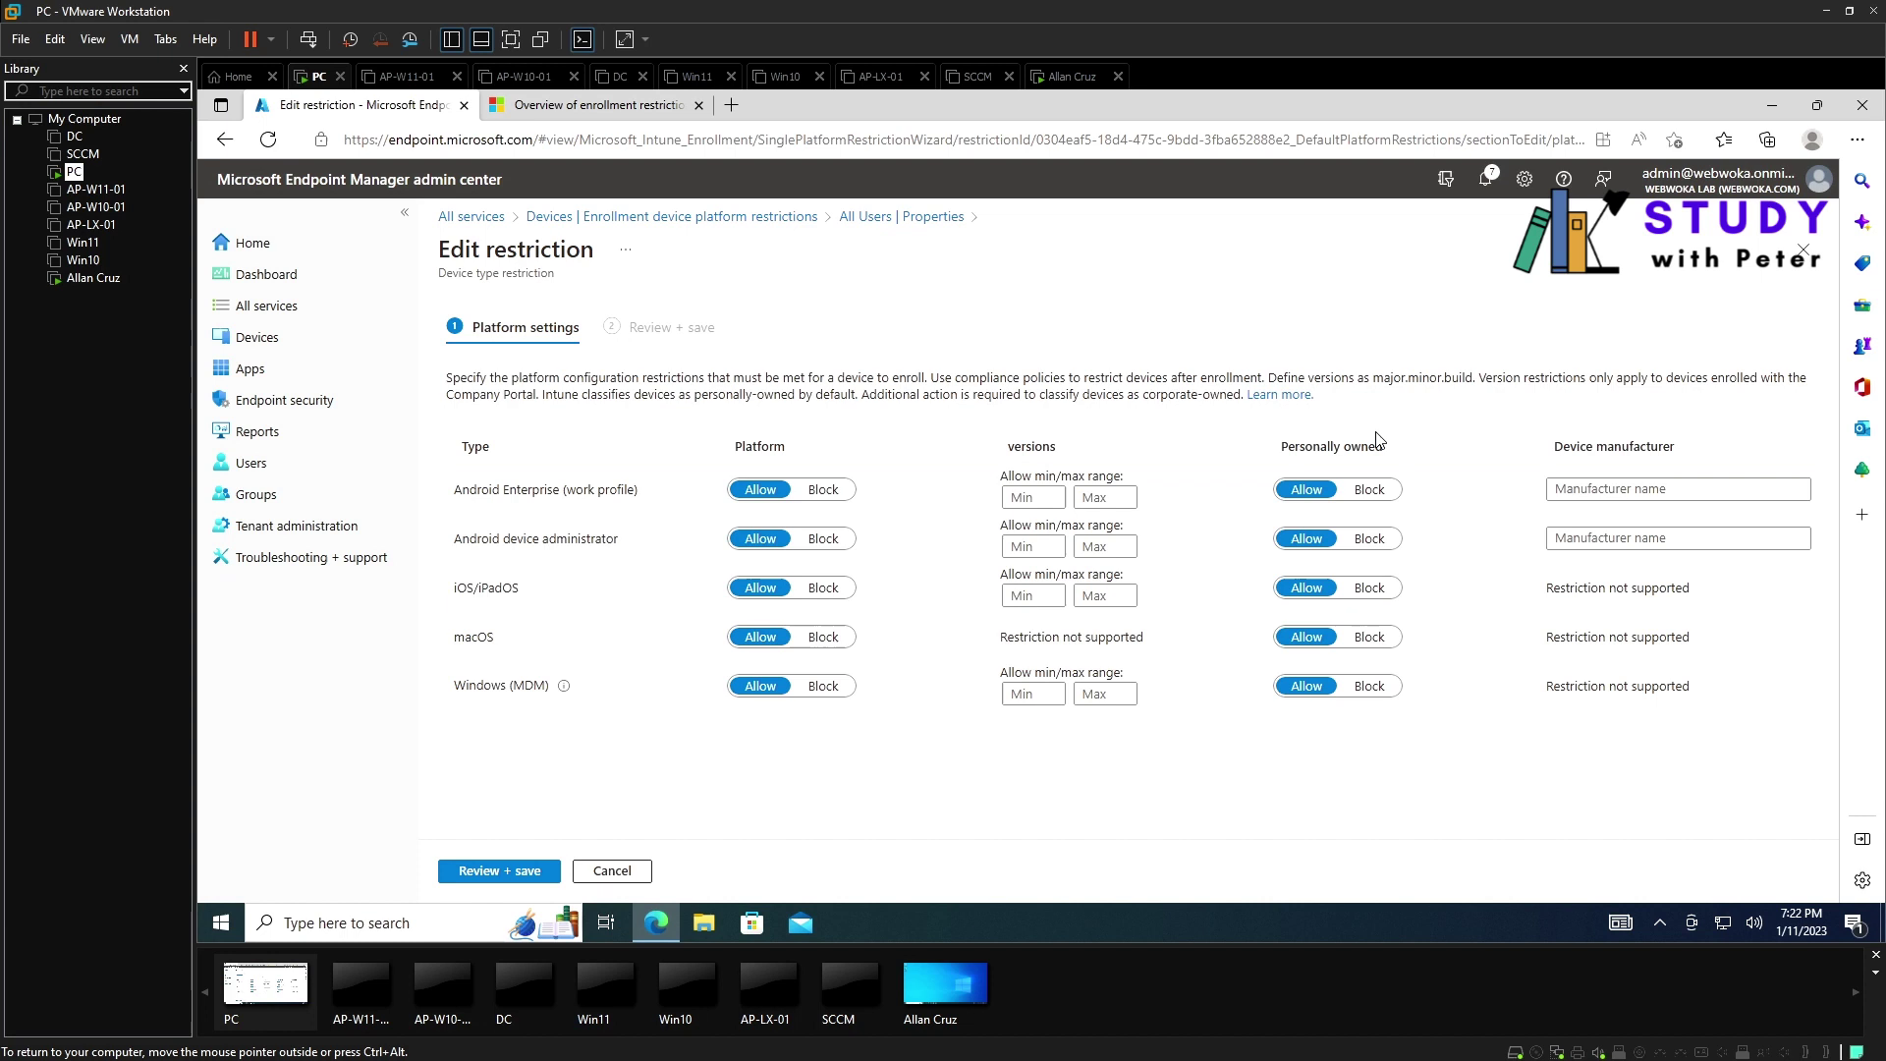
left_click(1365, 687)
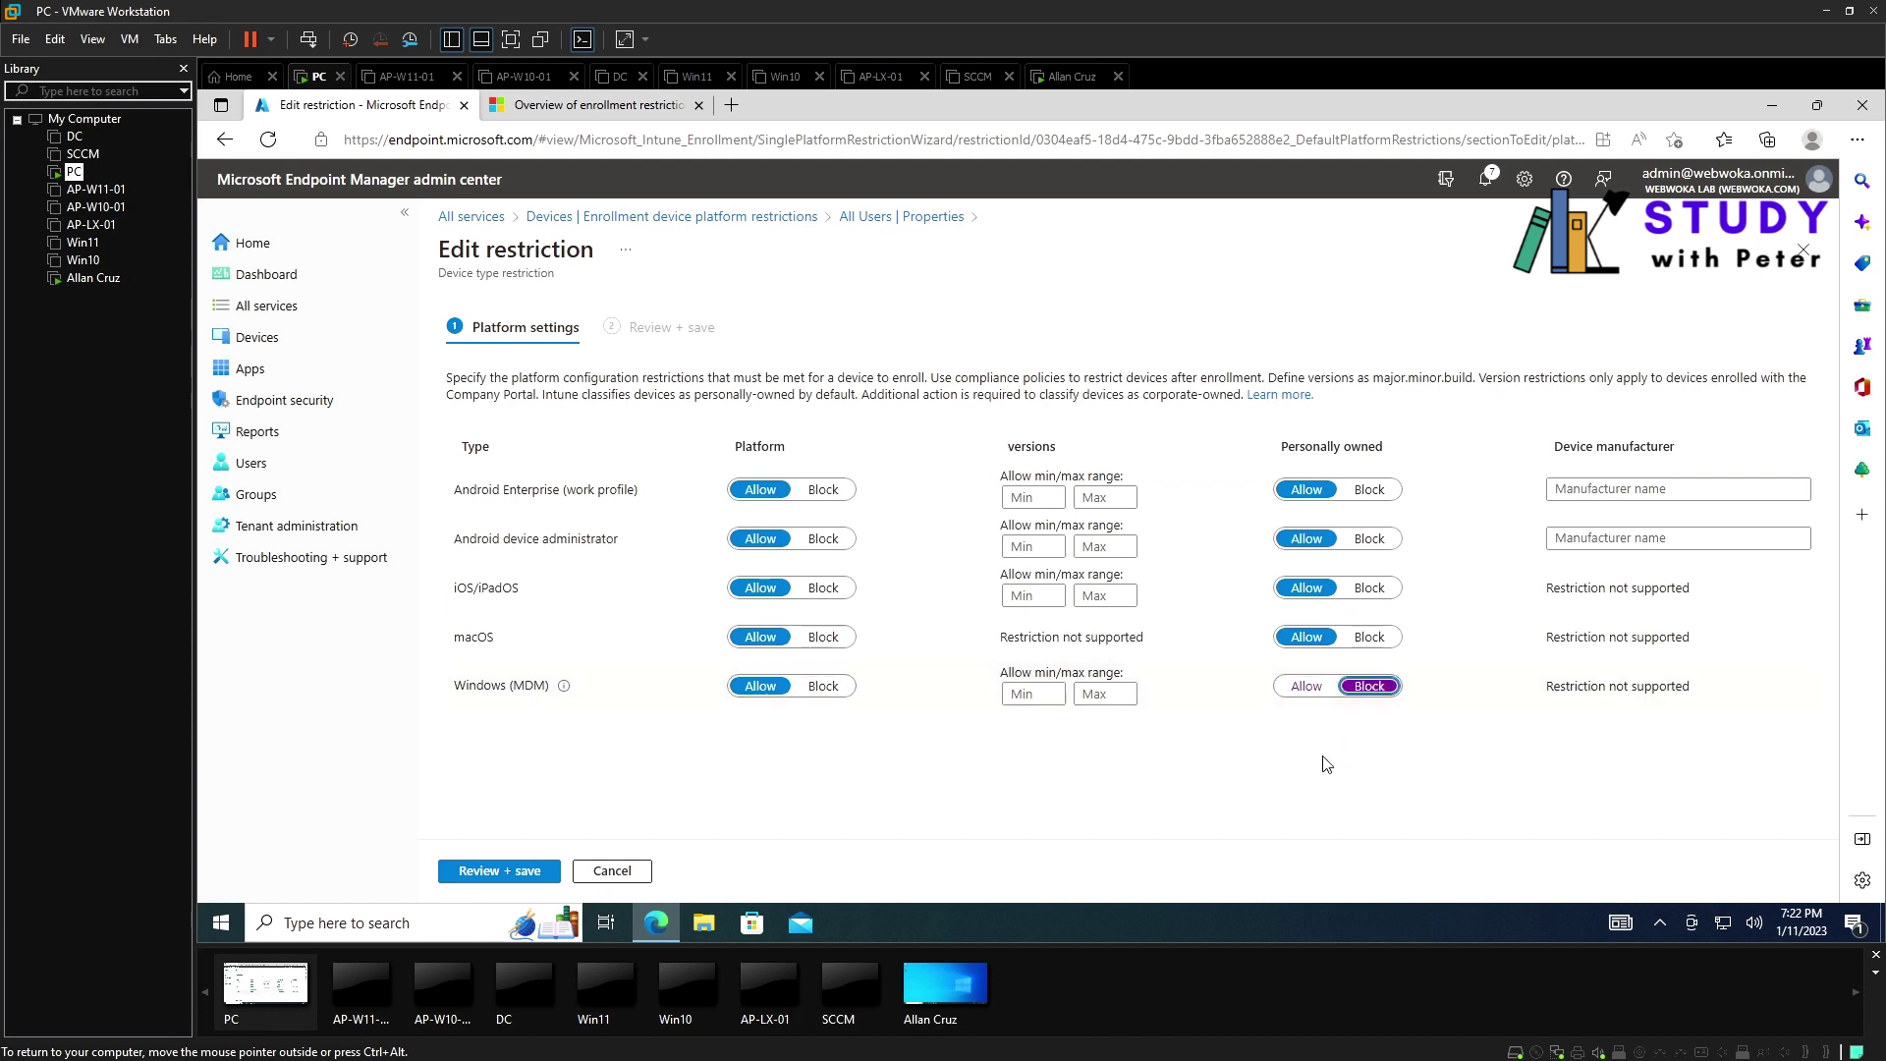
left_click(499, 873)
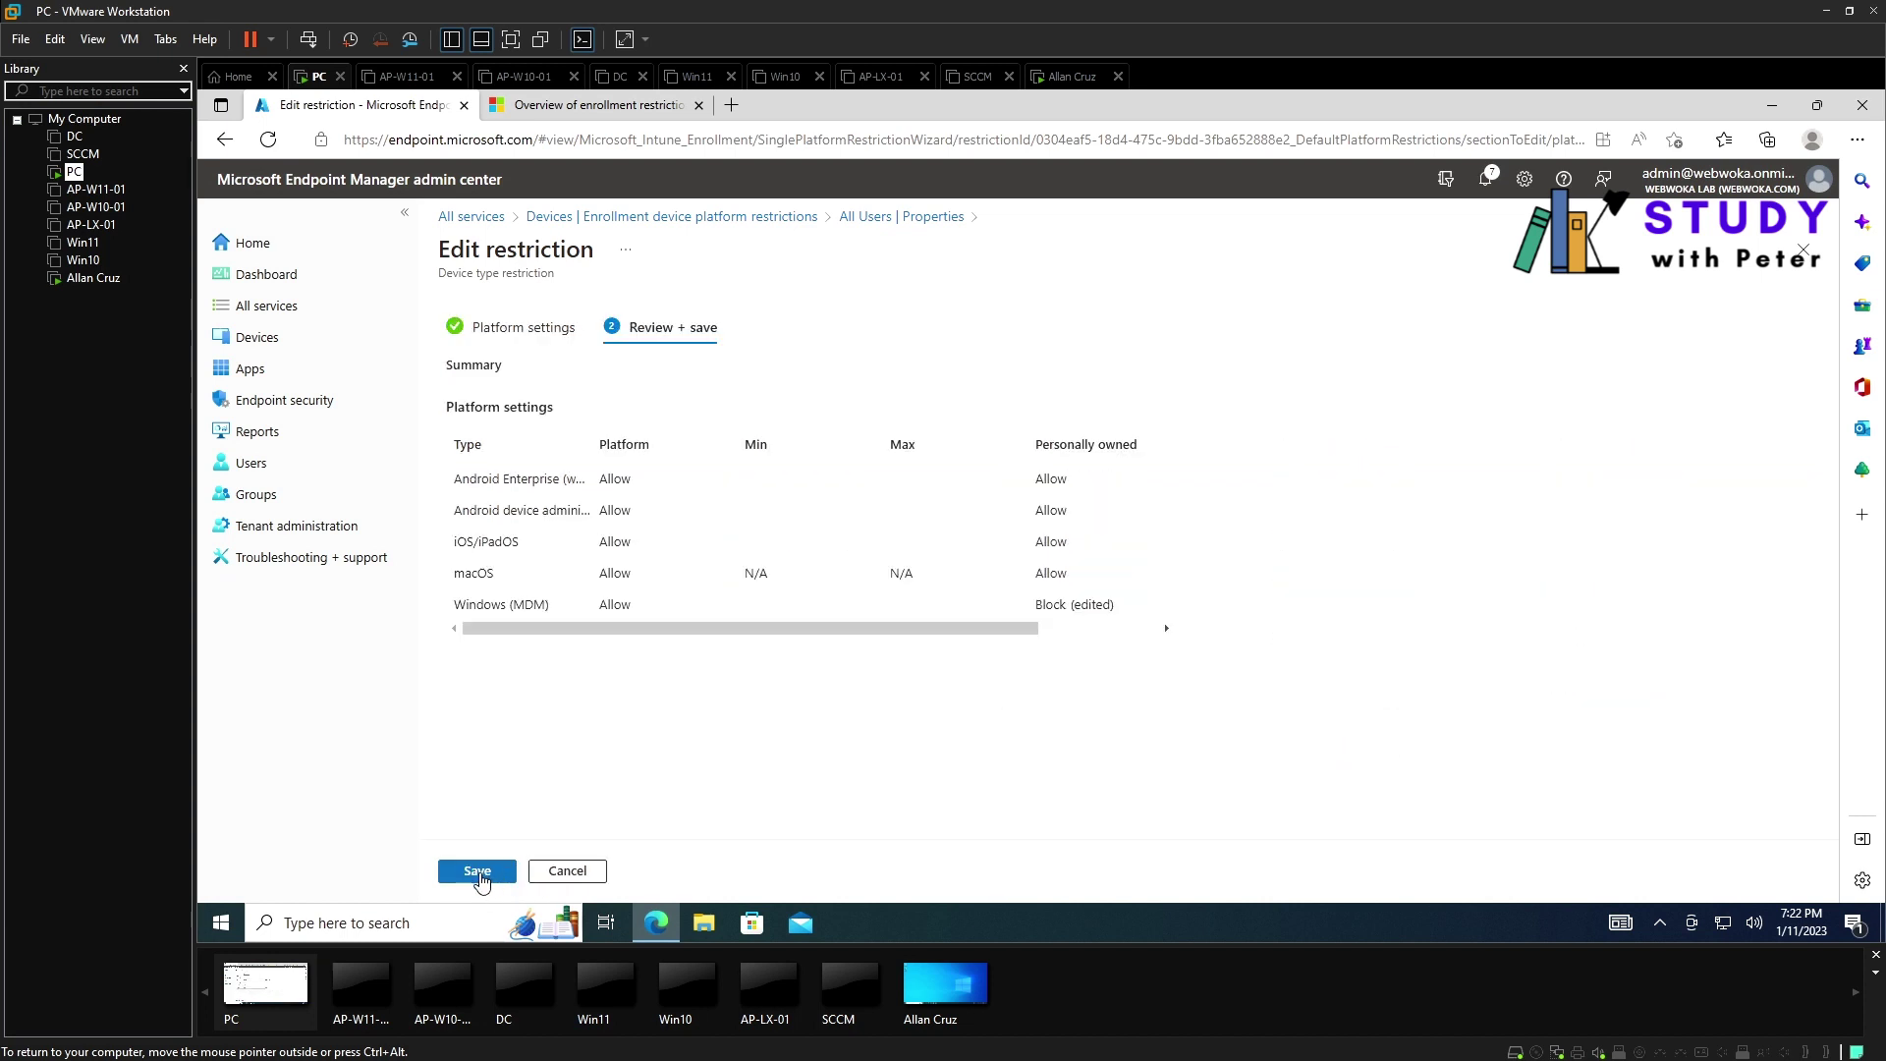
left_click(478, 876)
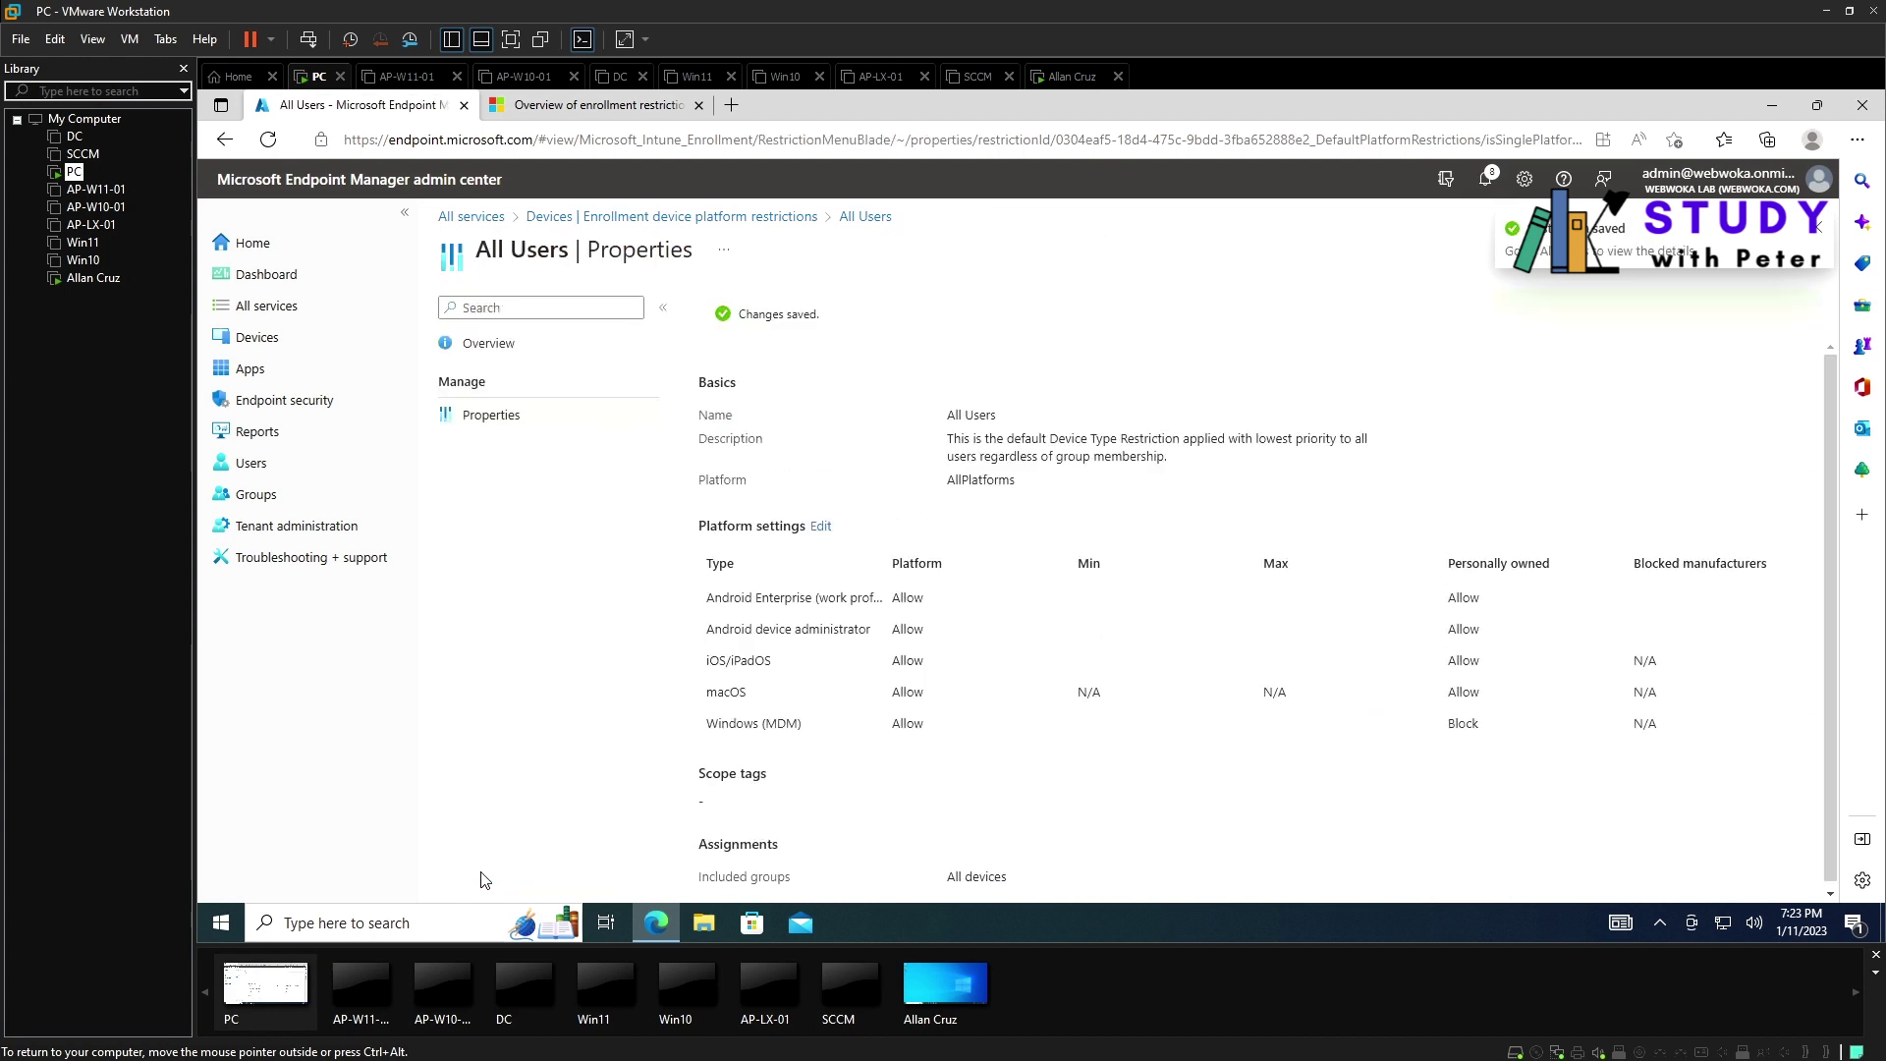
On the test PC, search for and open Access work or school settings
left_click(98, 279)
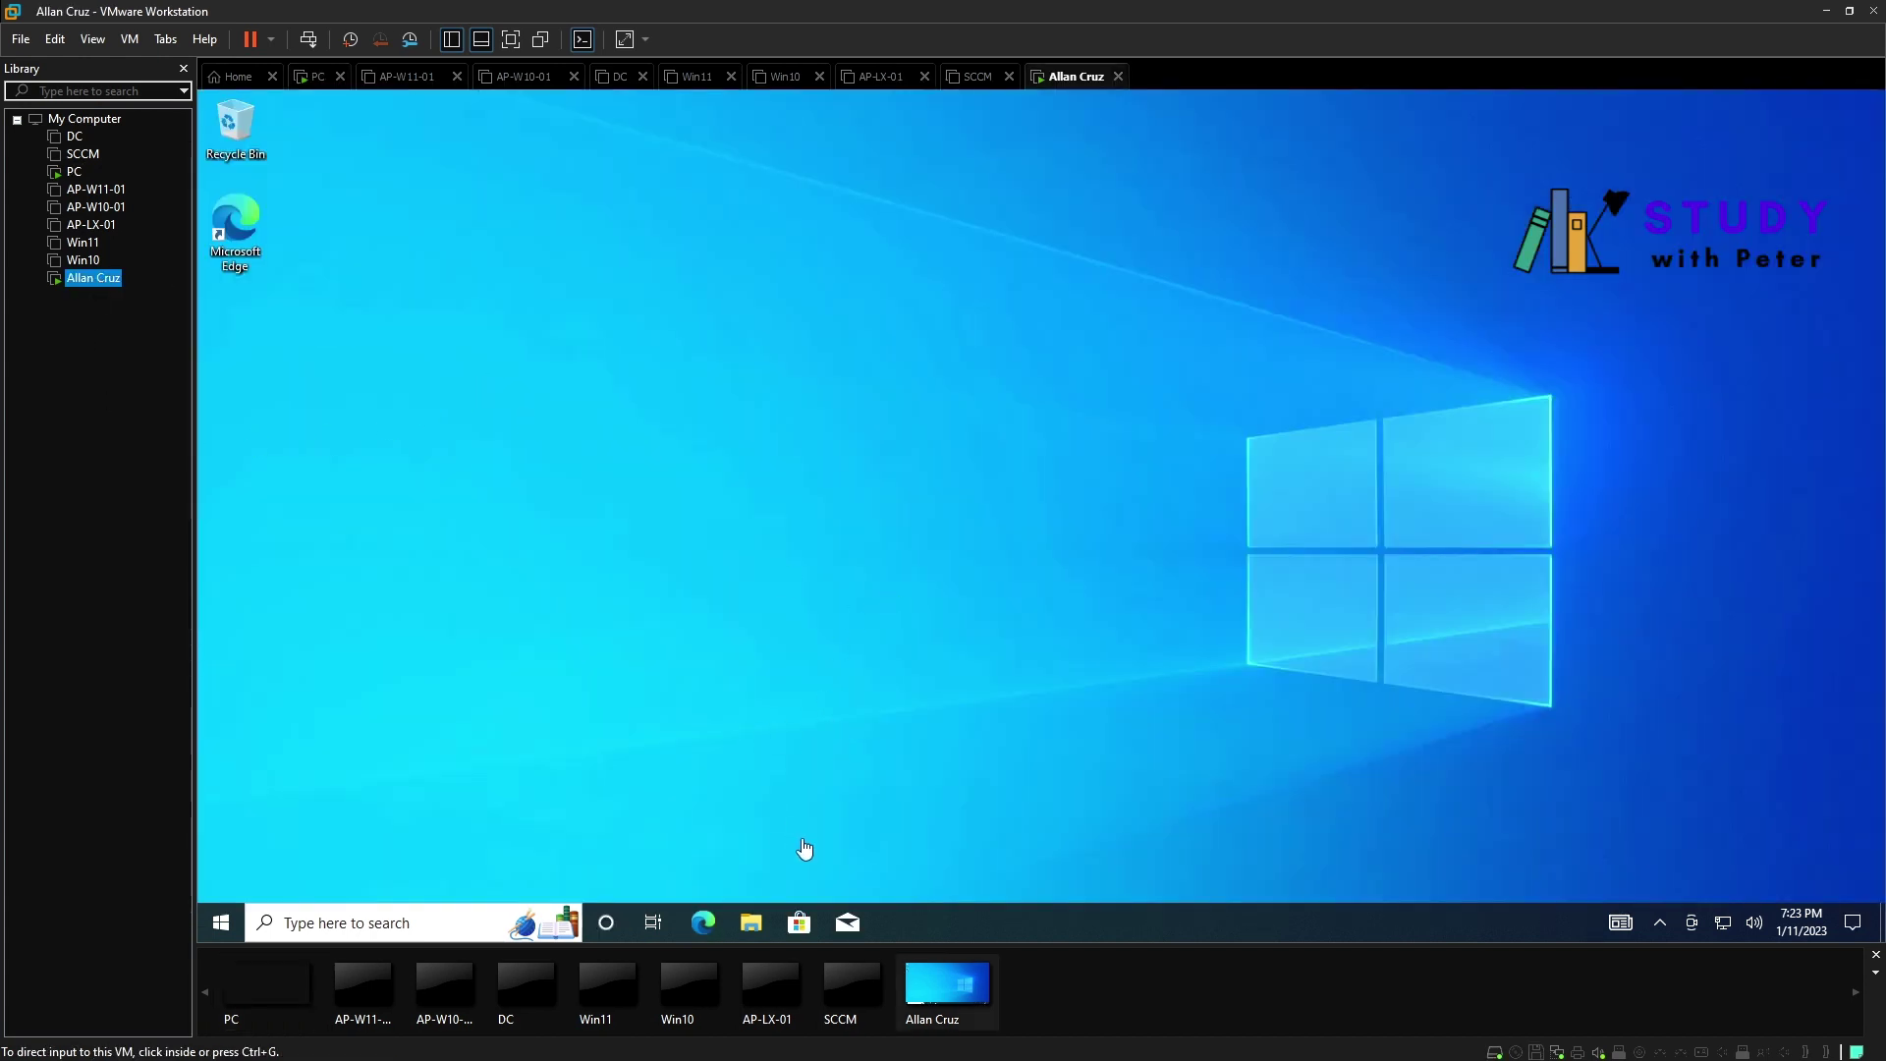
left_click(461, 923)
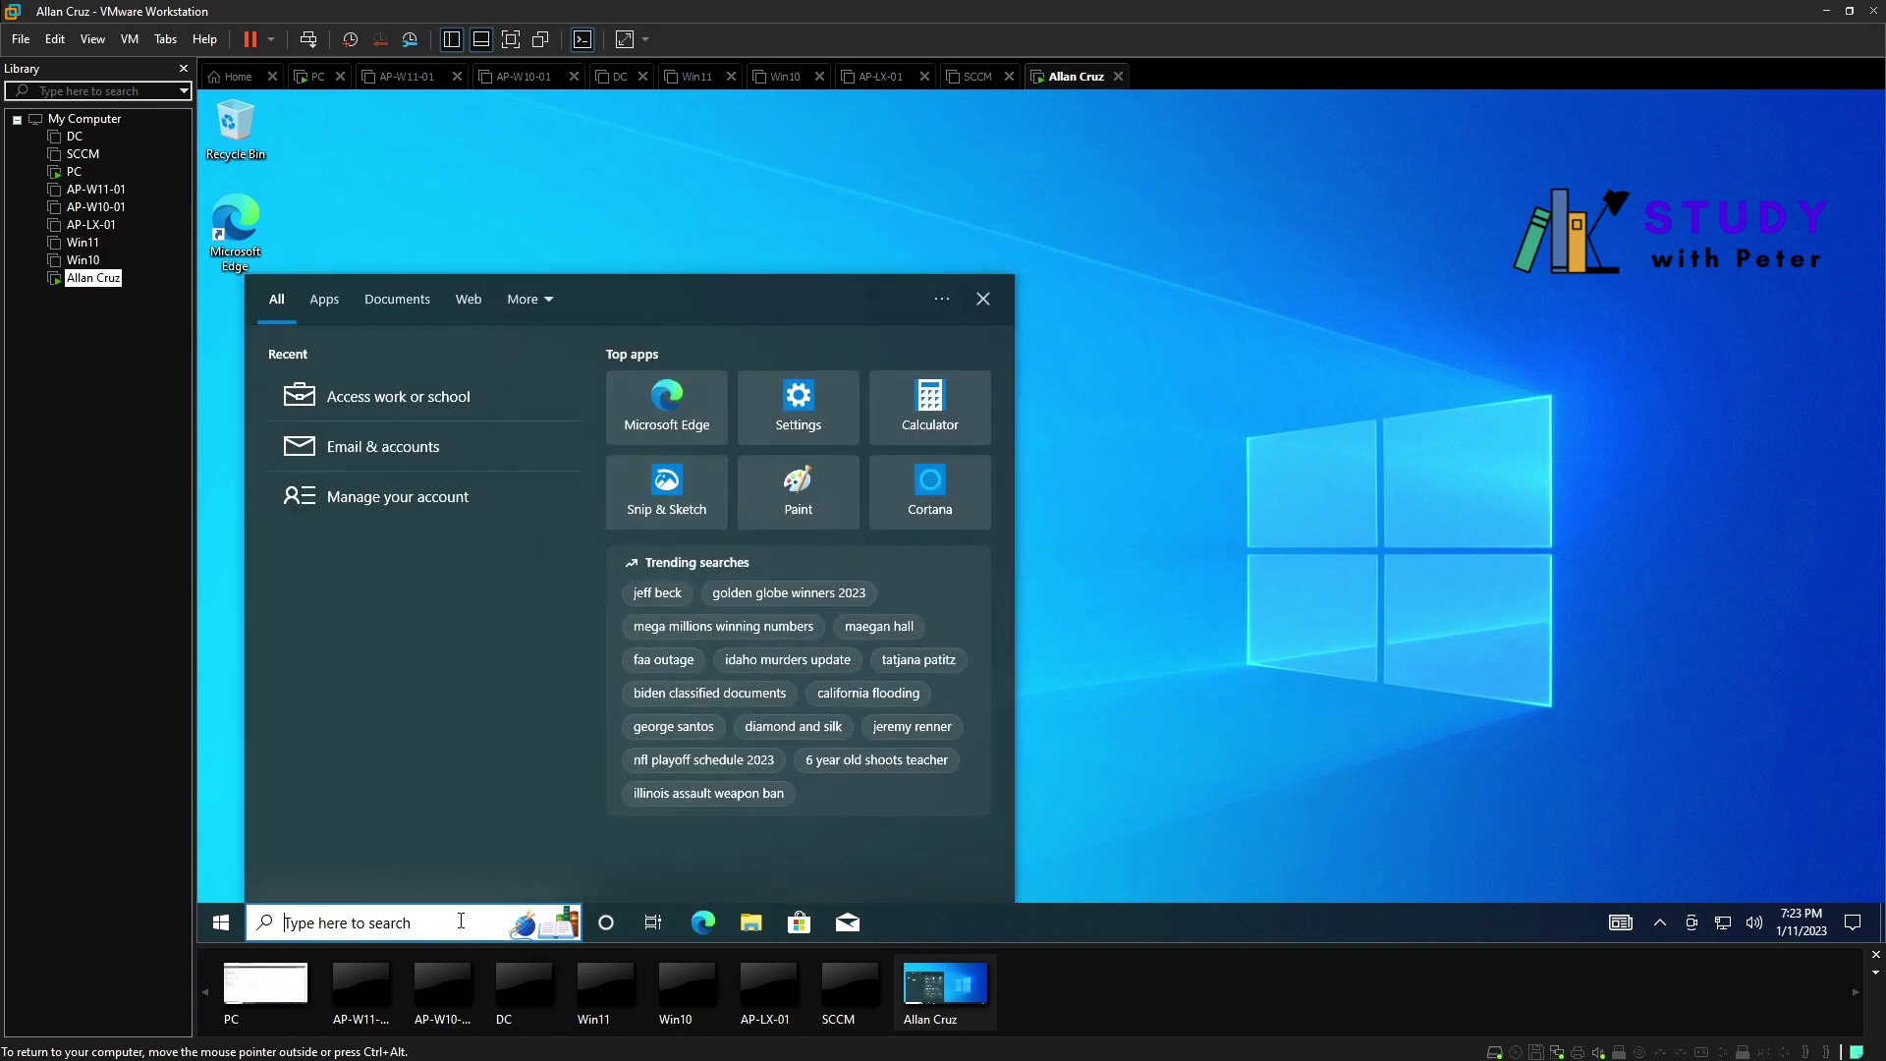
left_click(450, 397)
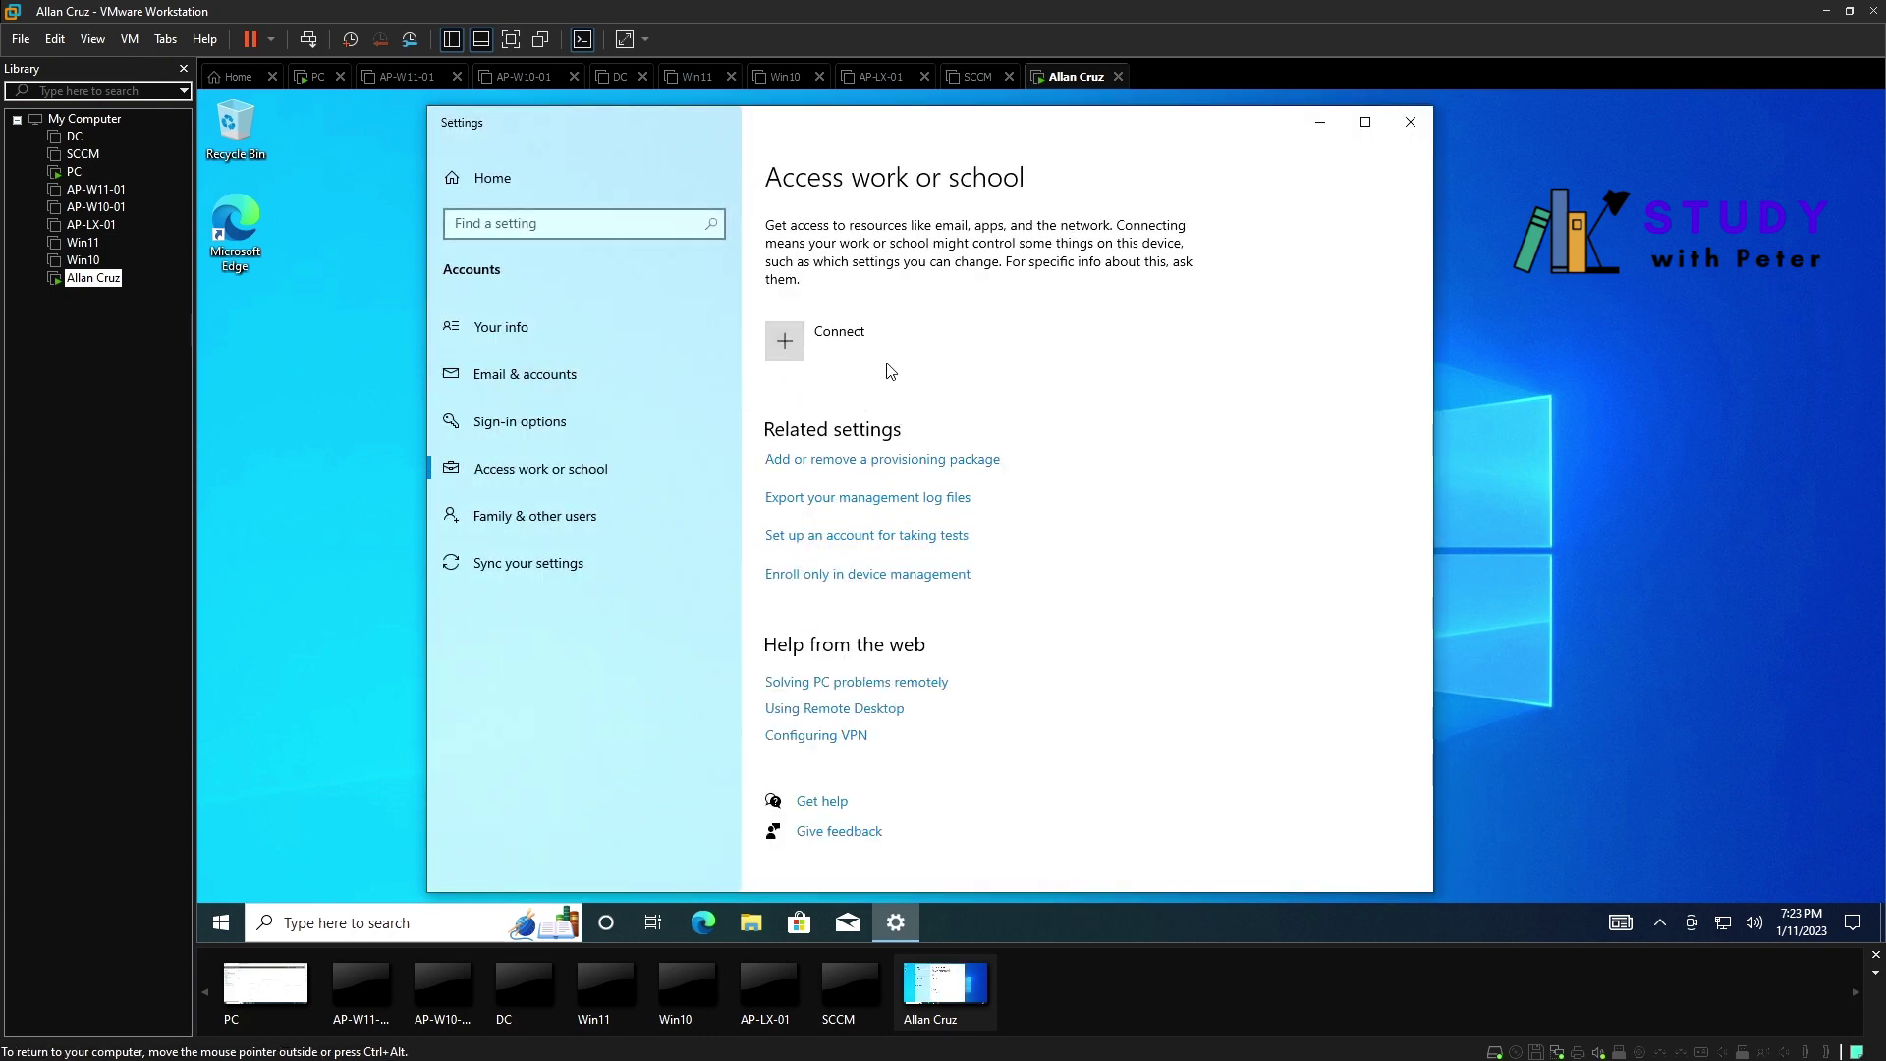
Connect a work account as aruzstlab.com, re-entering the password after the incorrect-password error
left_click(807, 344)
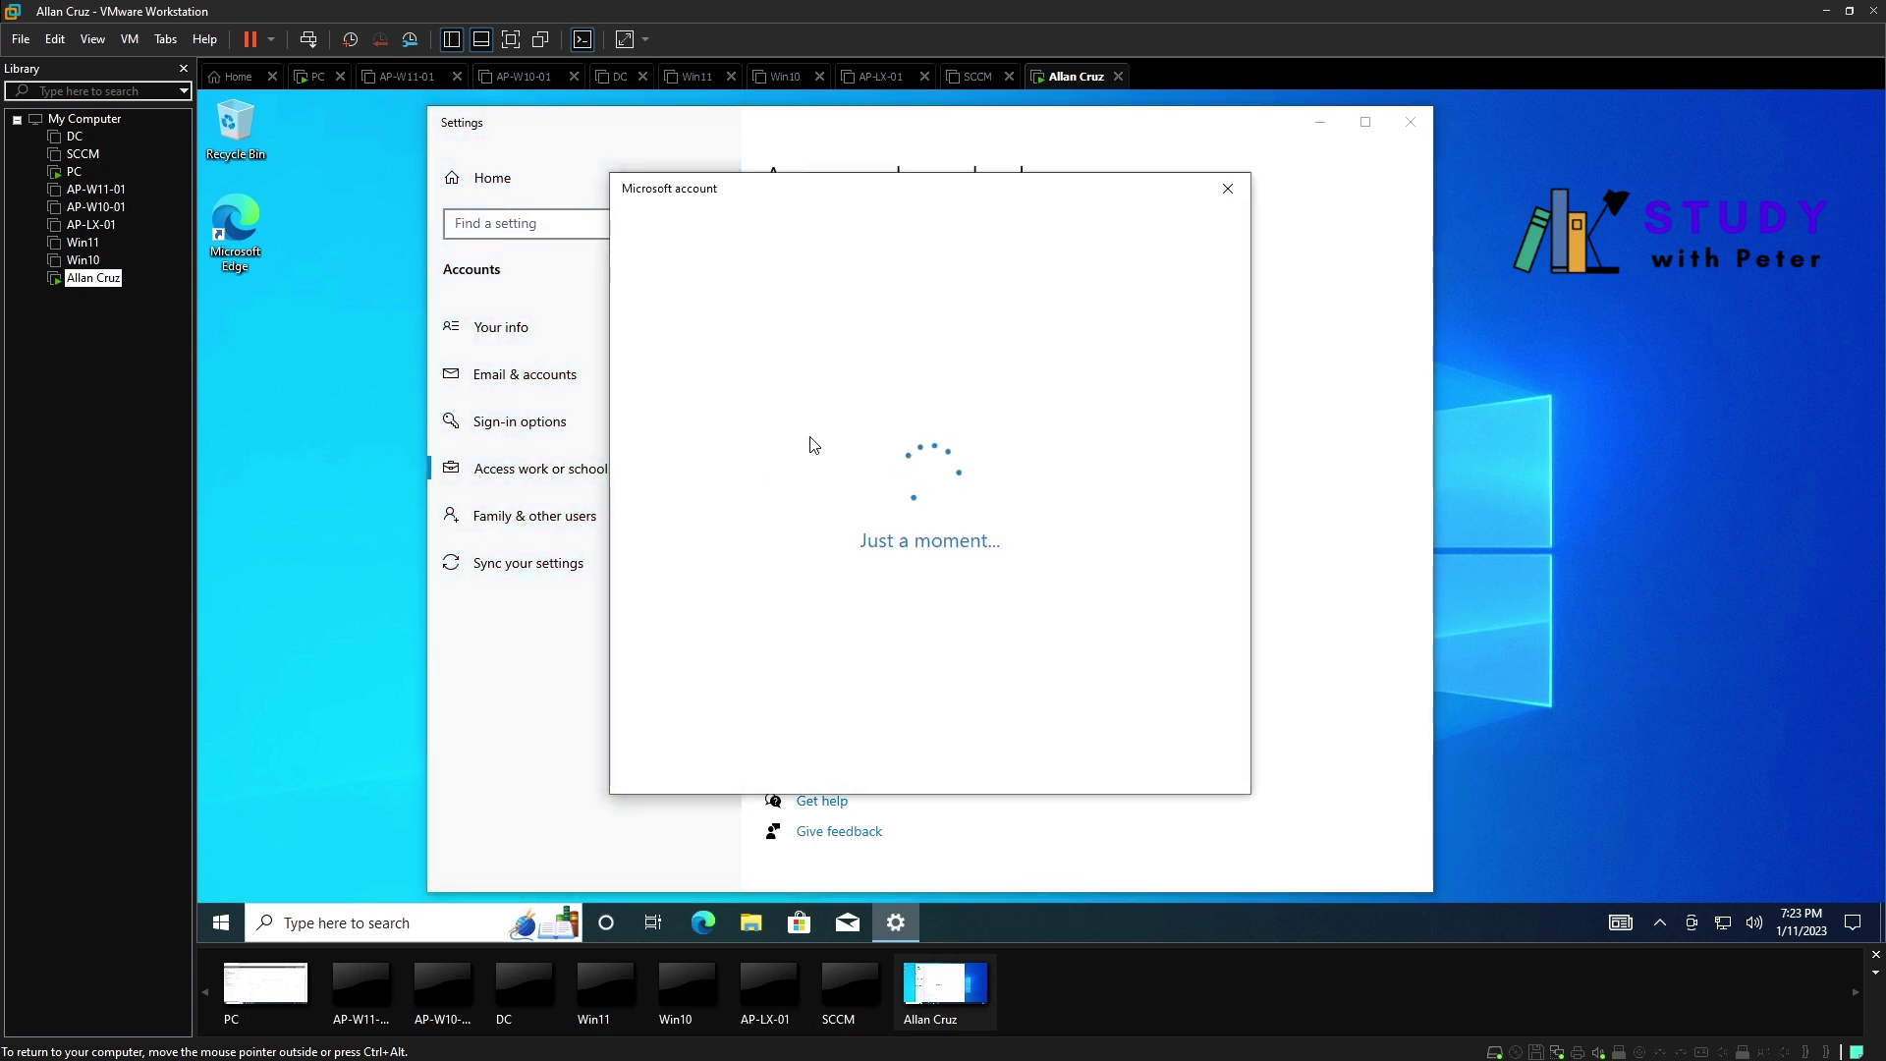
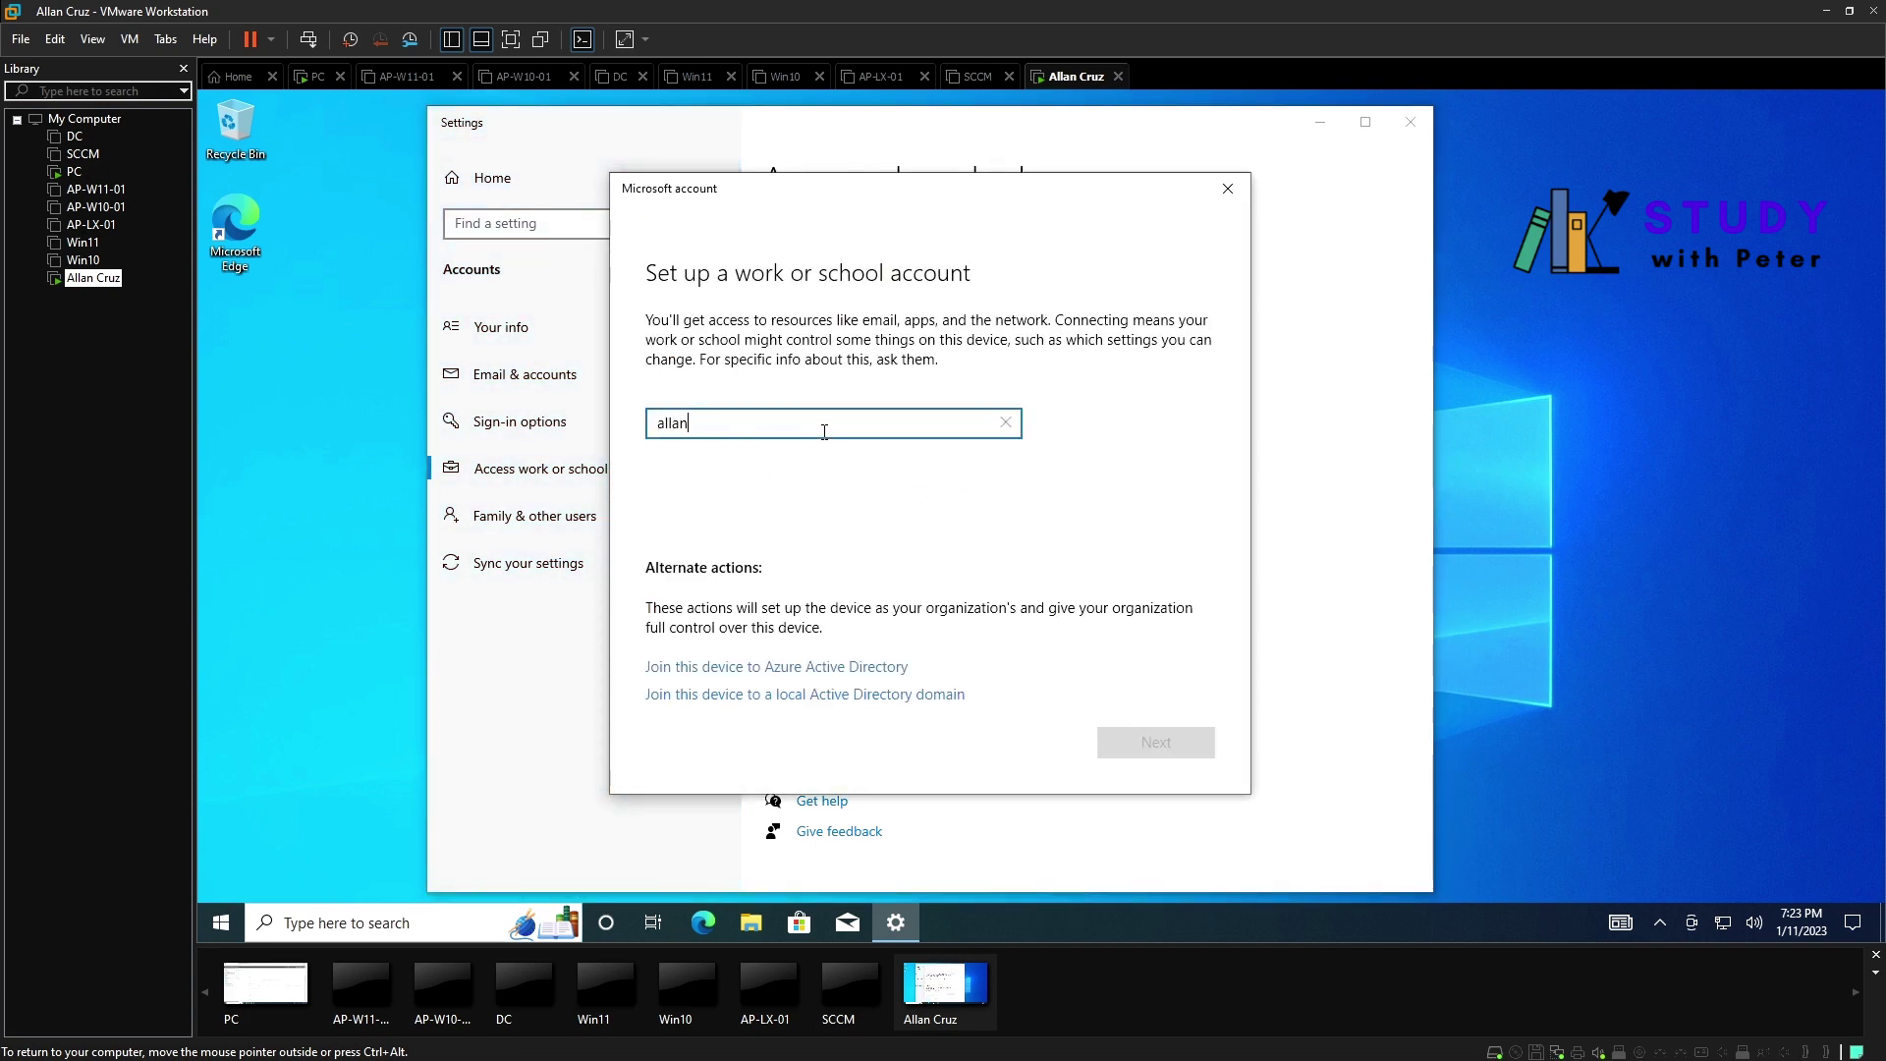
key("Return")
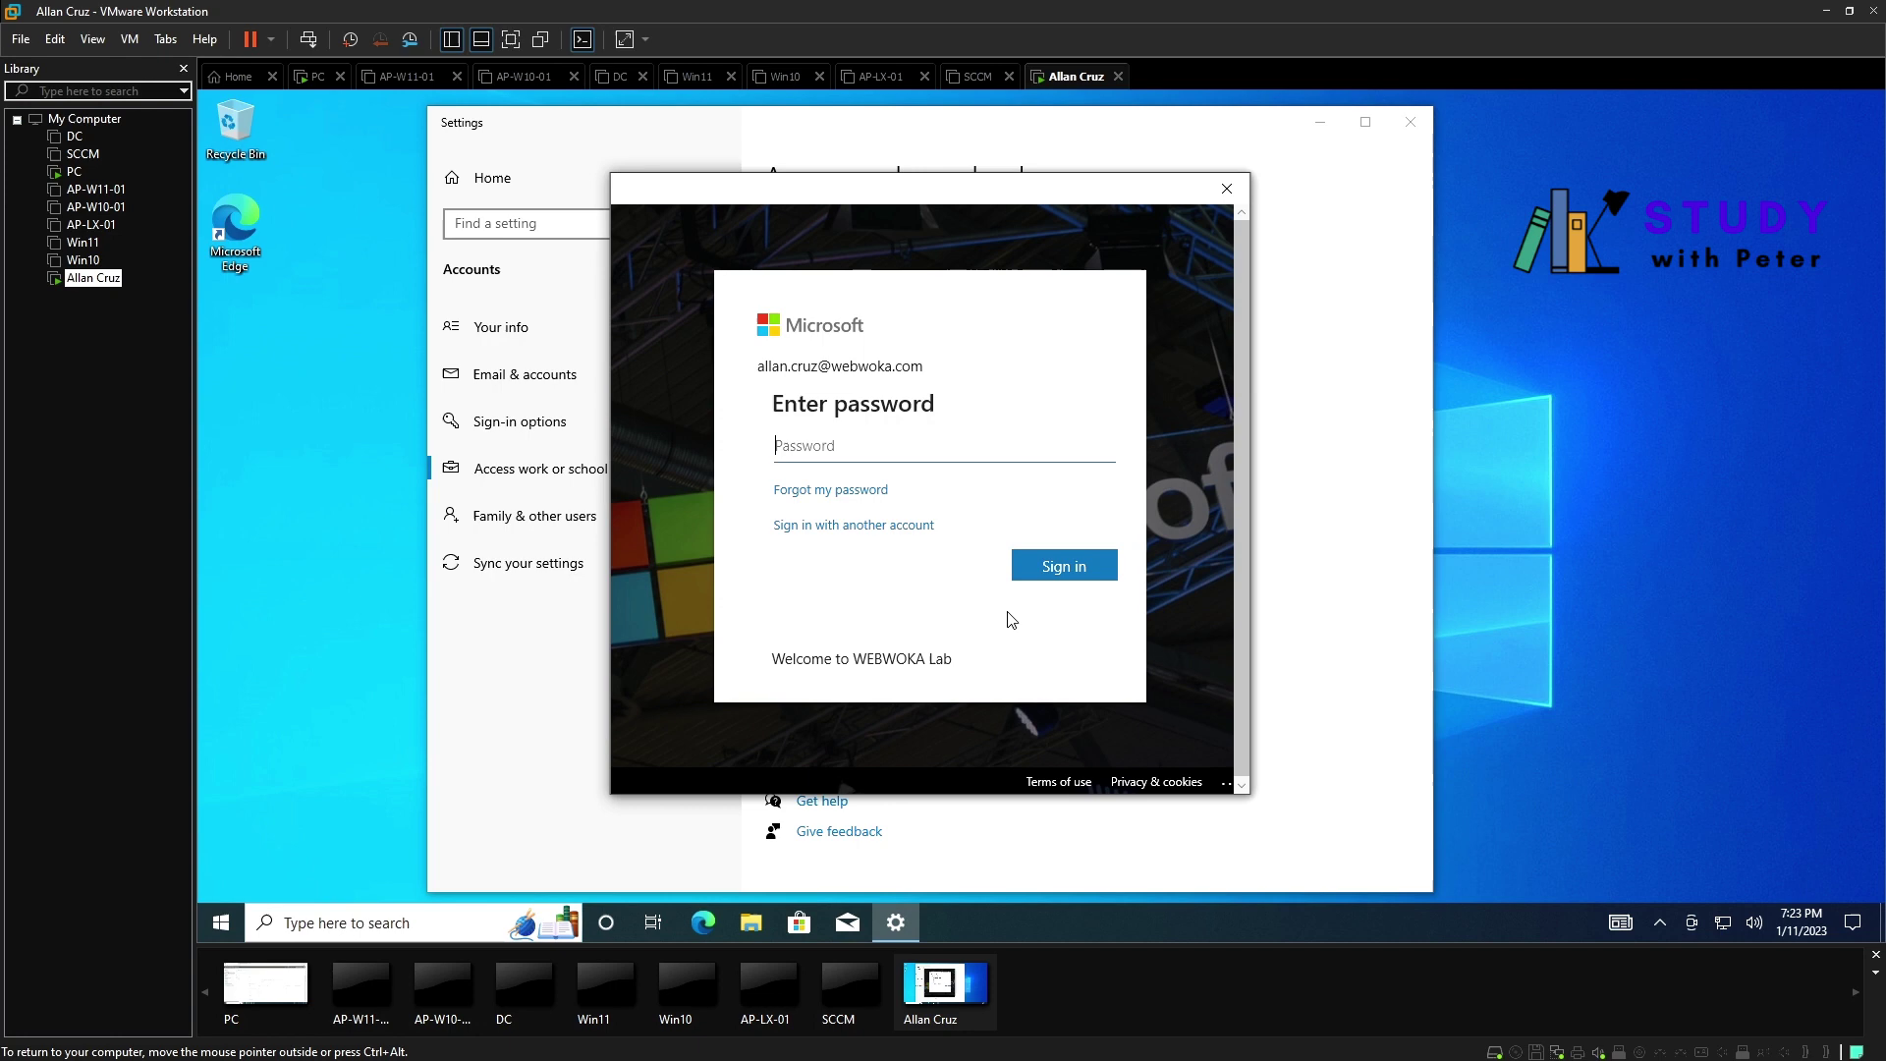
type("•••••••••")
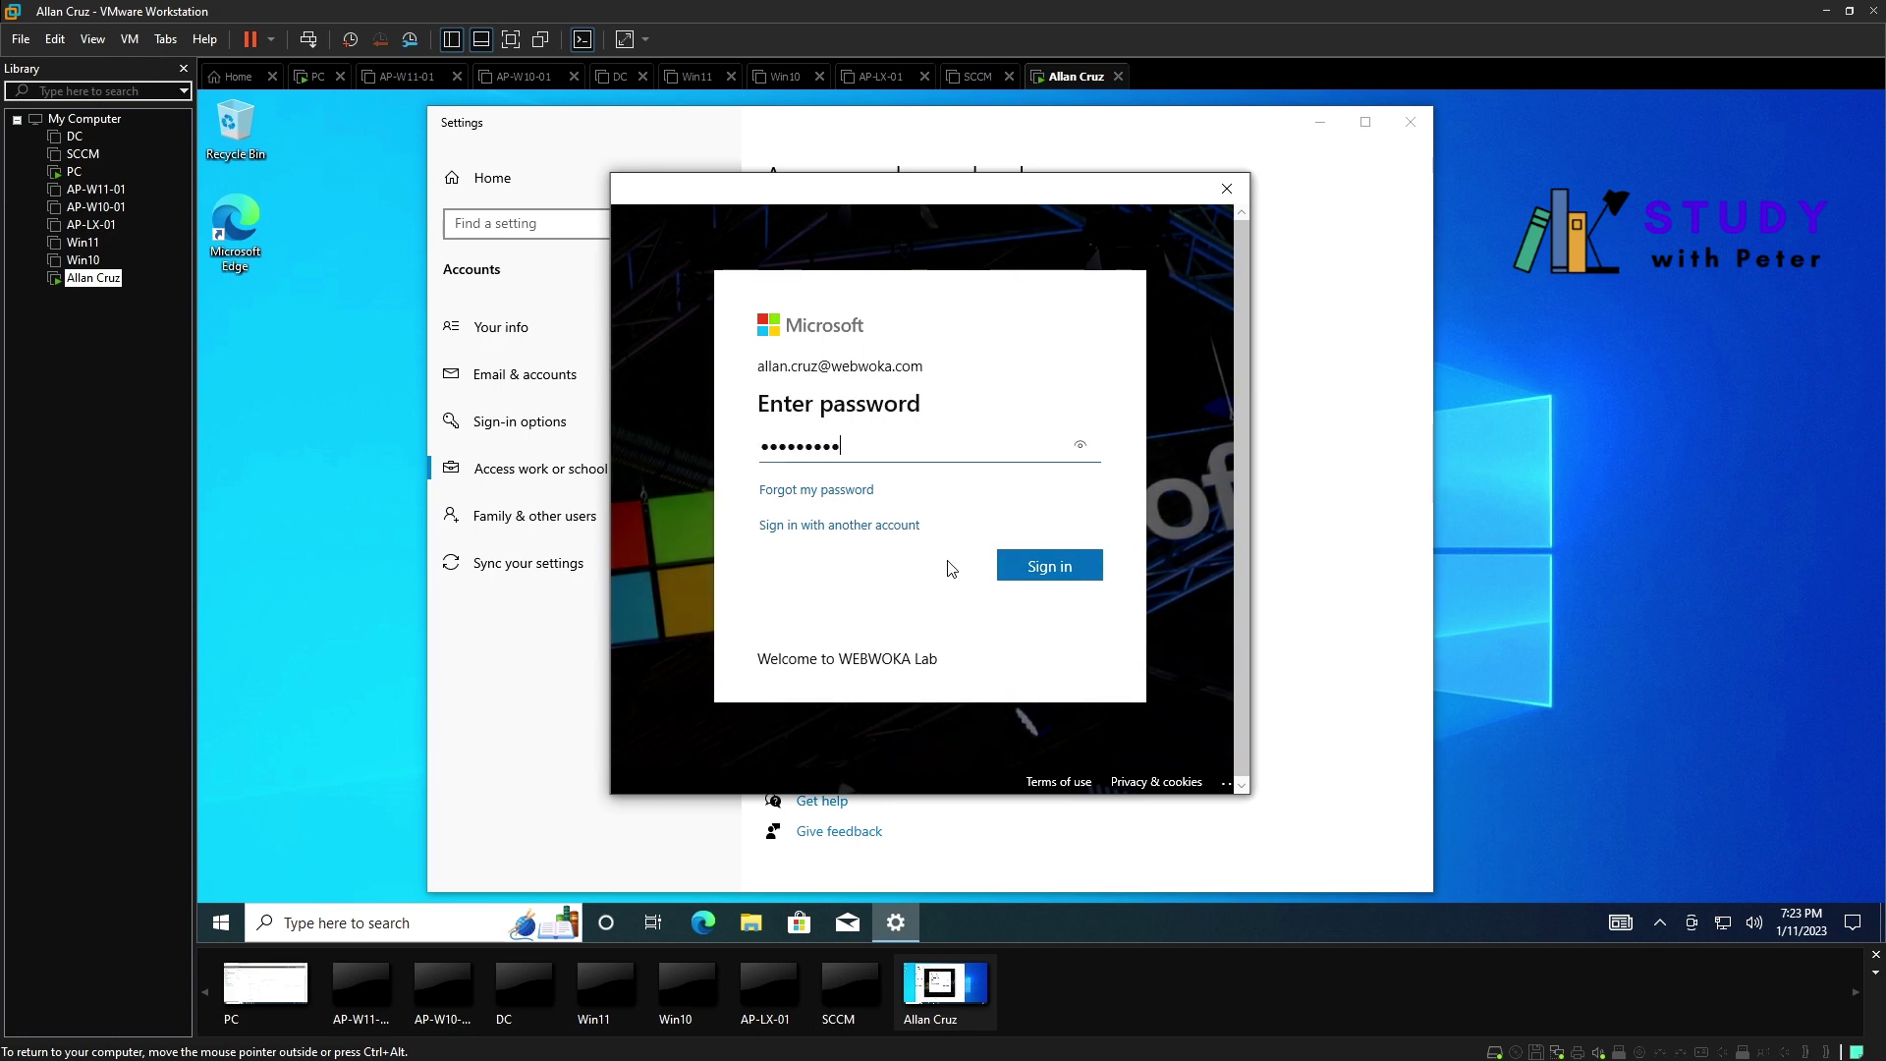
key("Return")
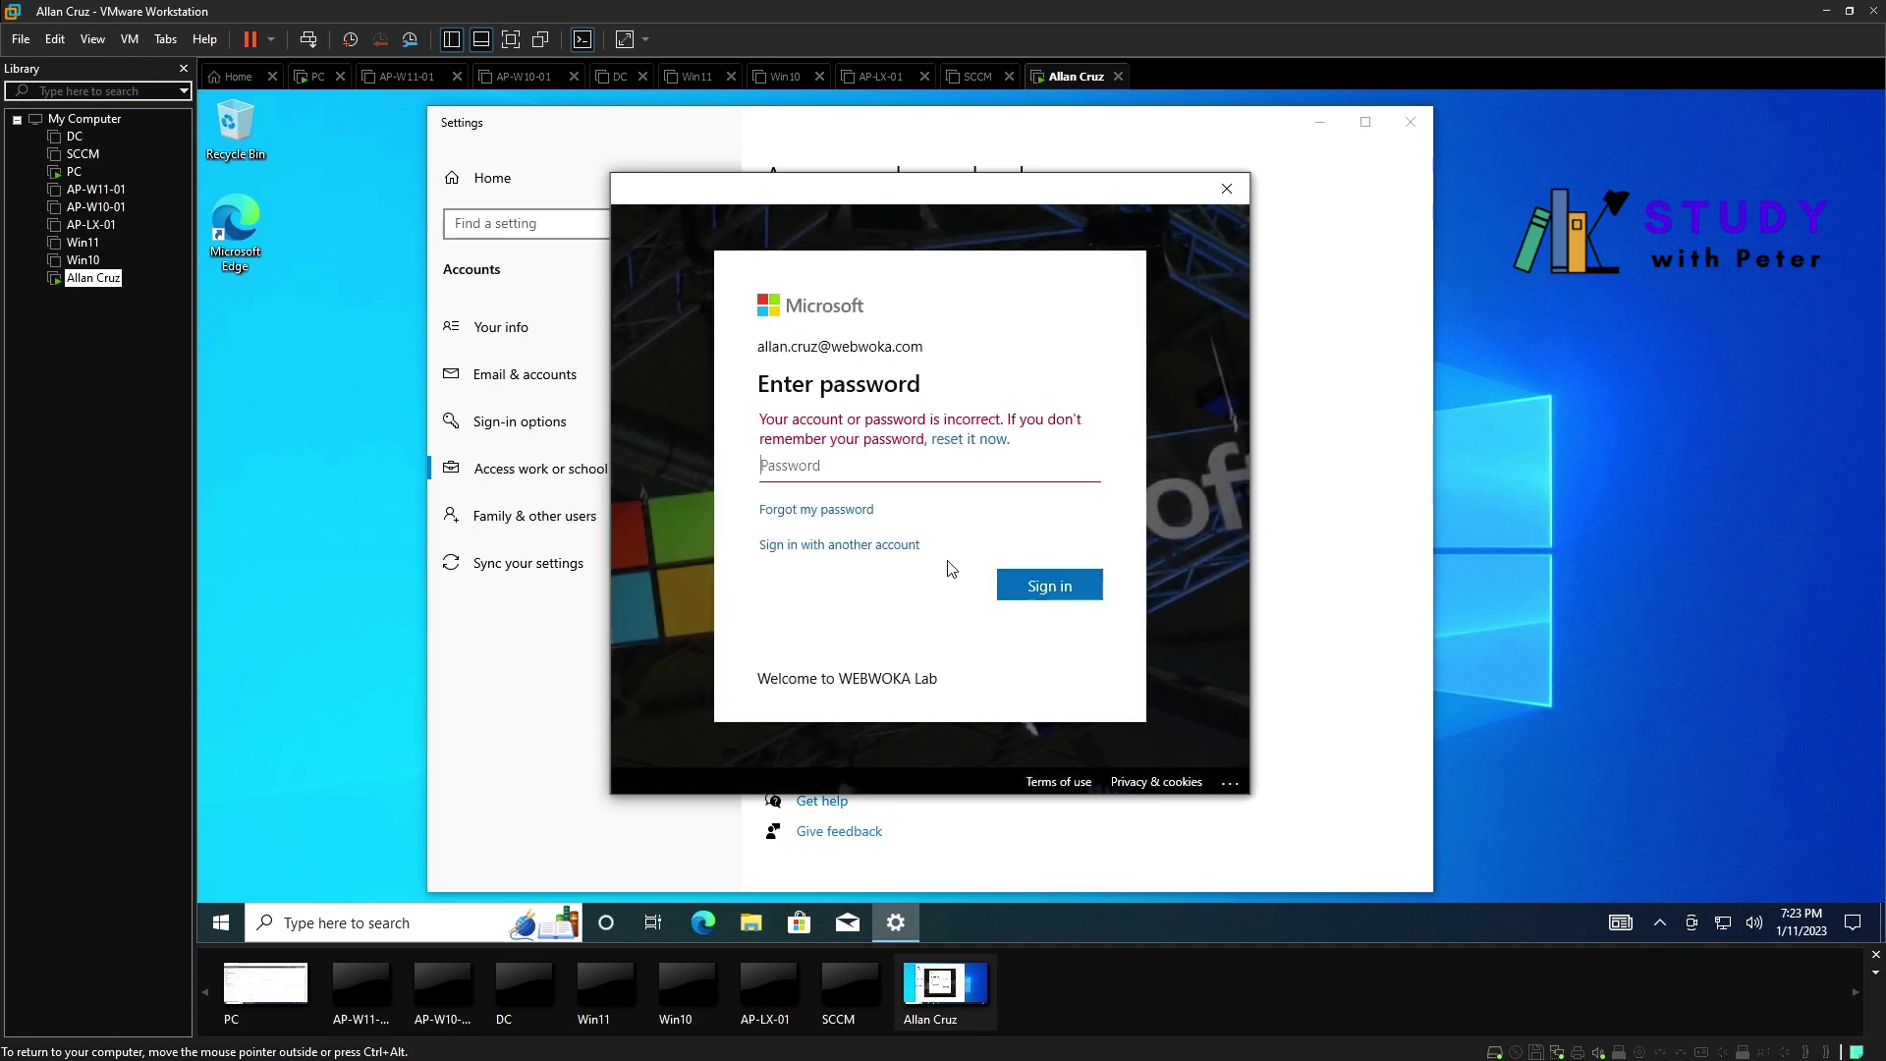
type("••••••••")
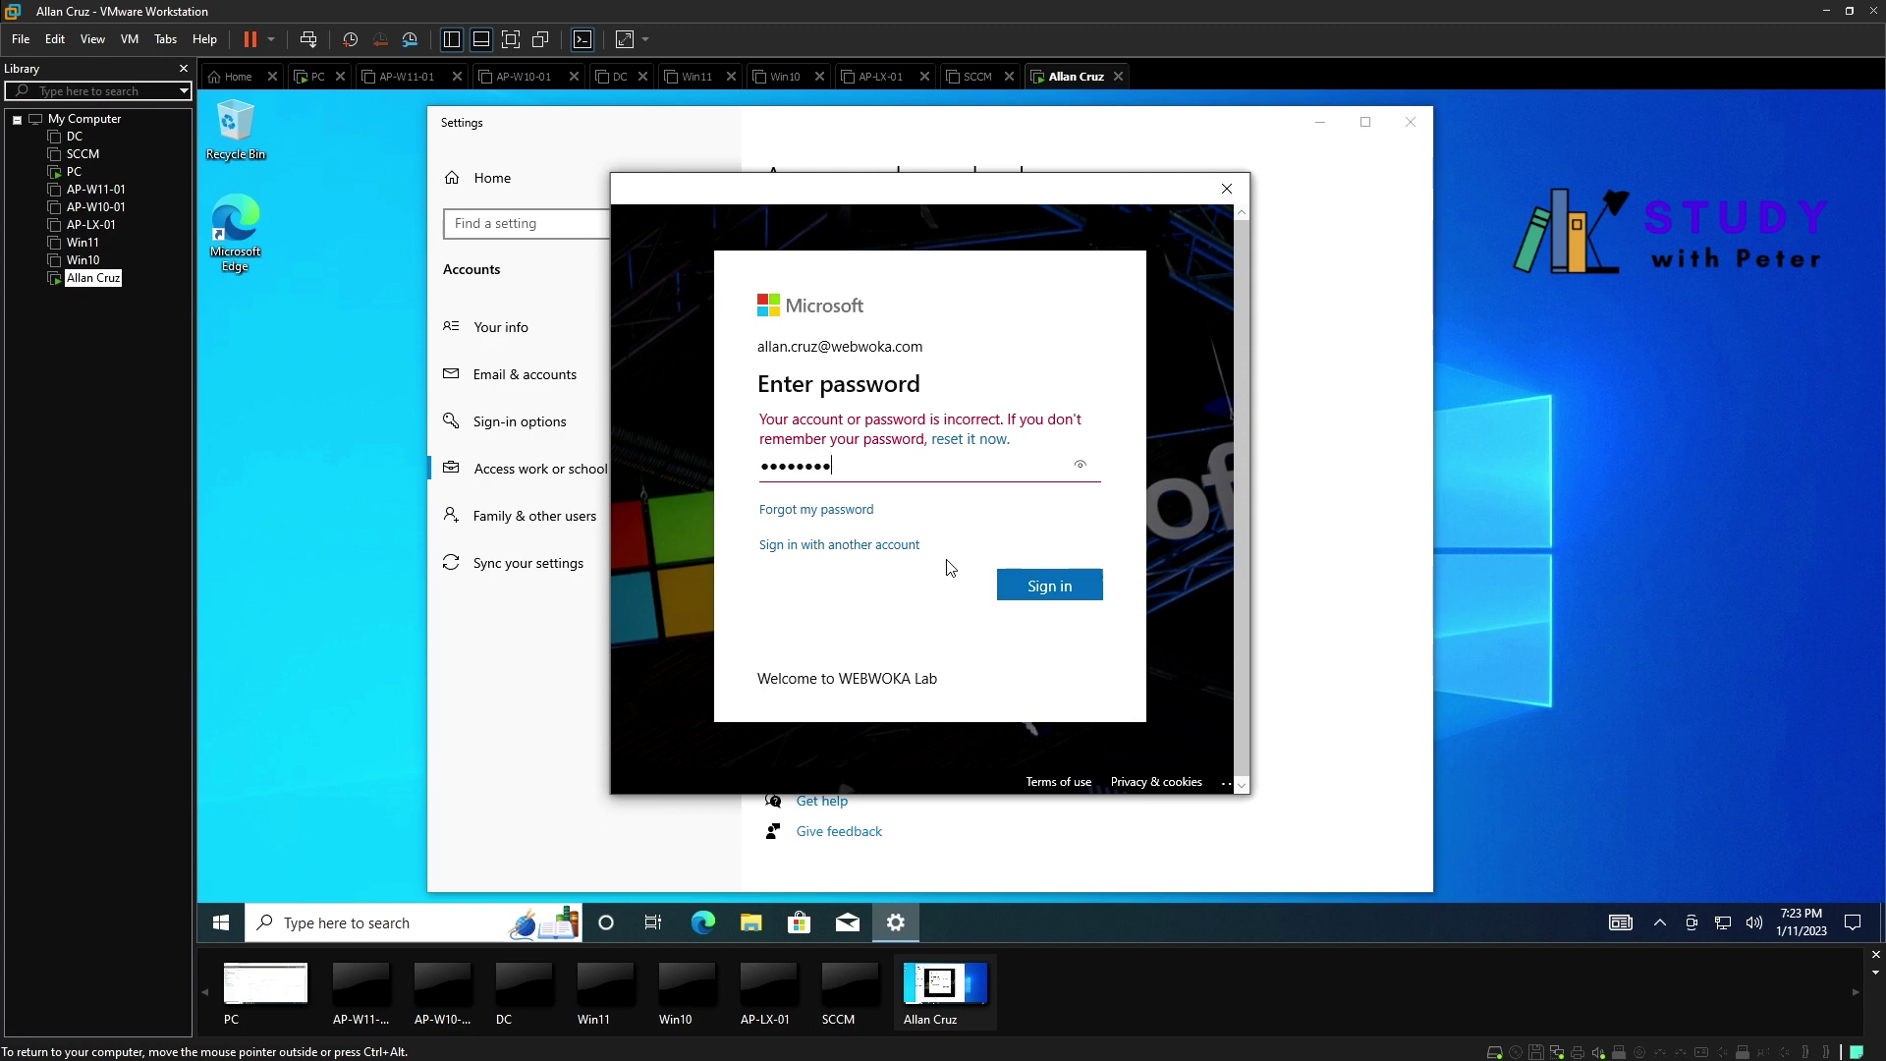
type("•")
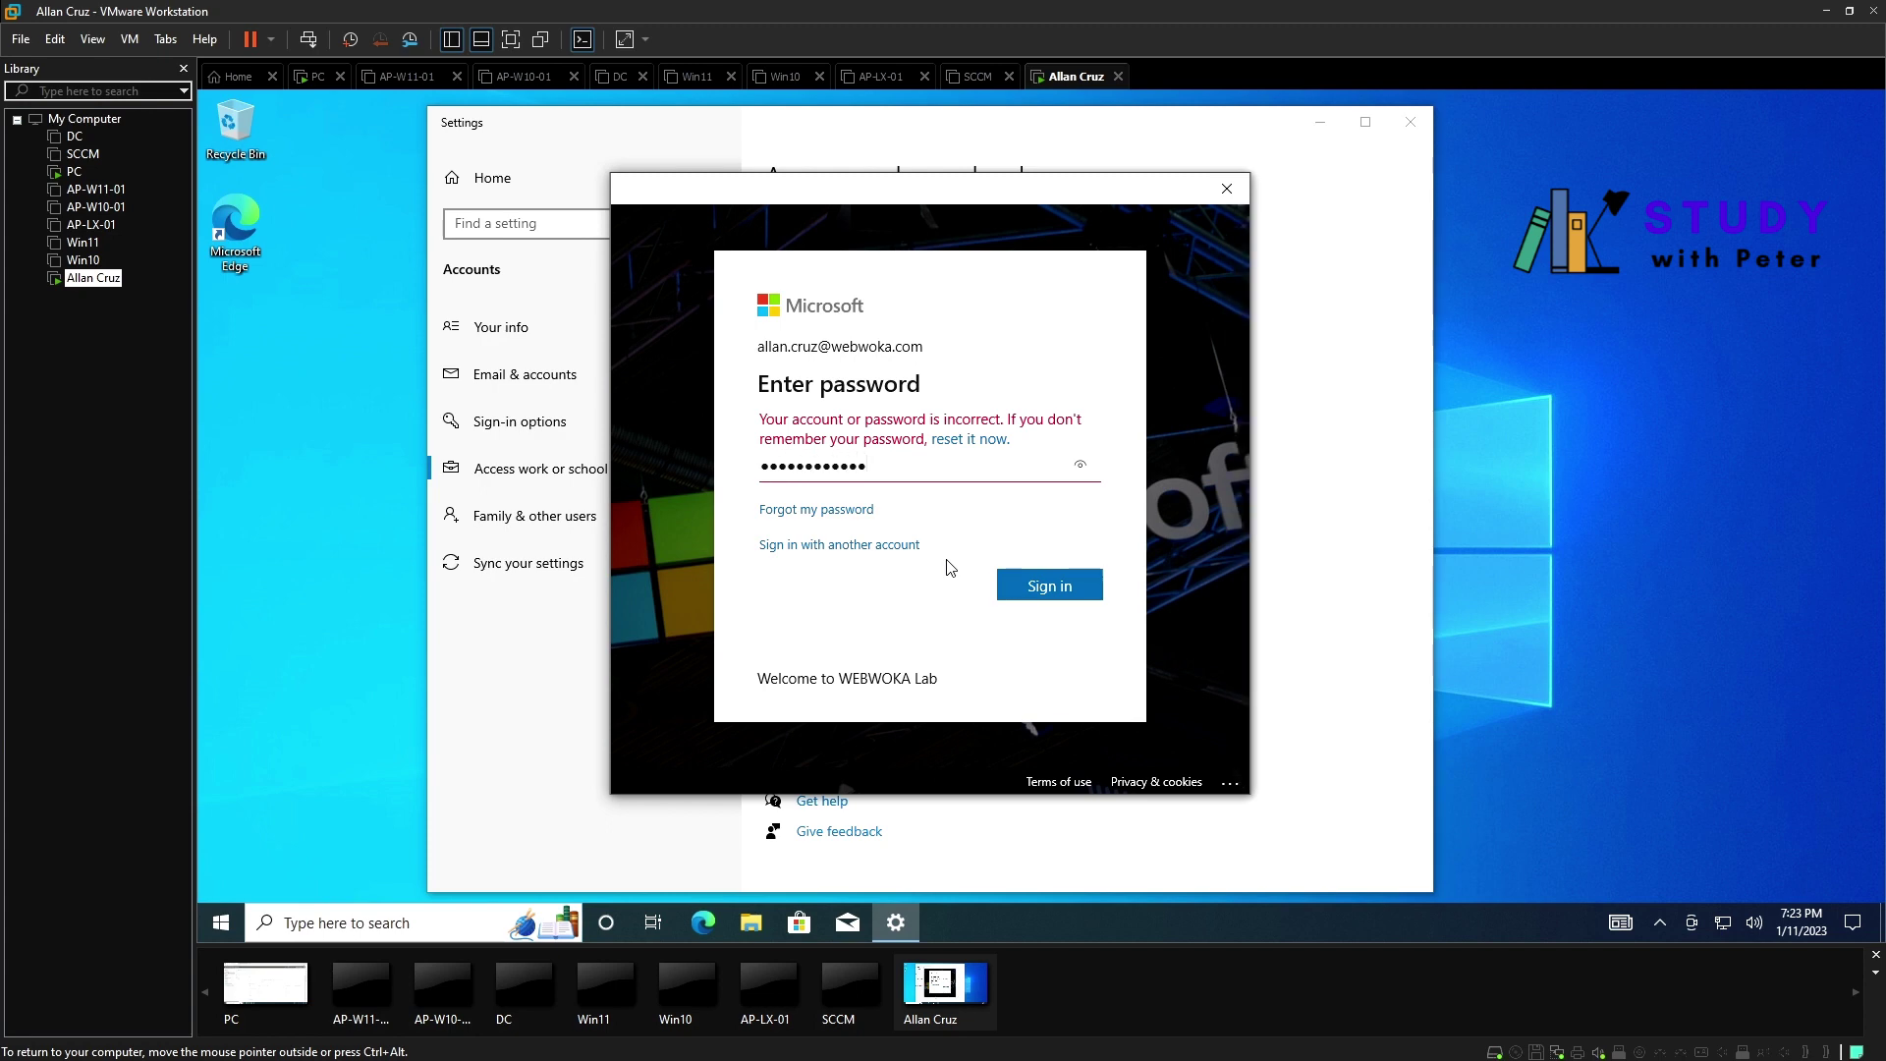
Sign in and review the 'Something went wrong' error 80180014 details
left_click(1071, 588)
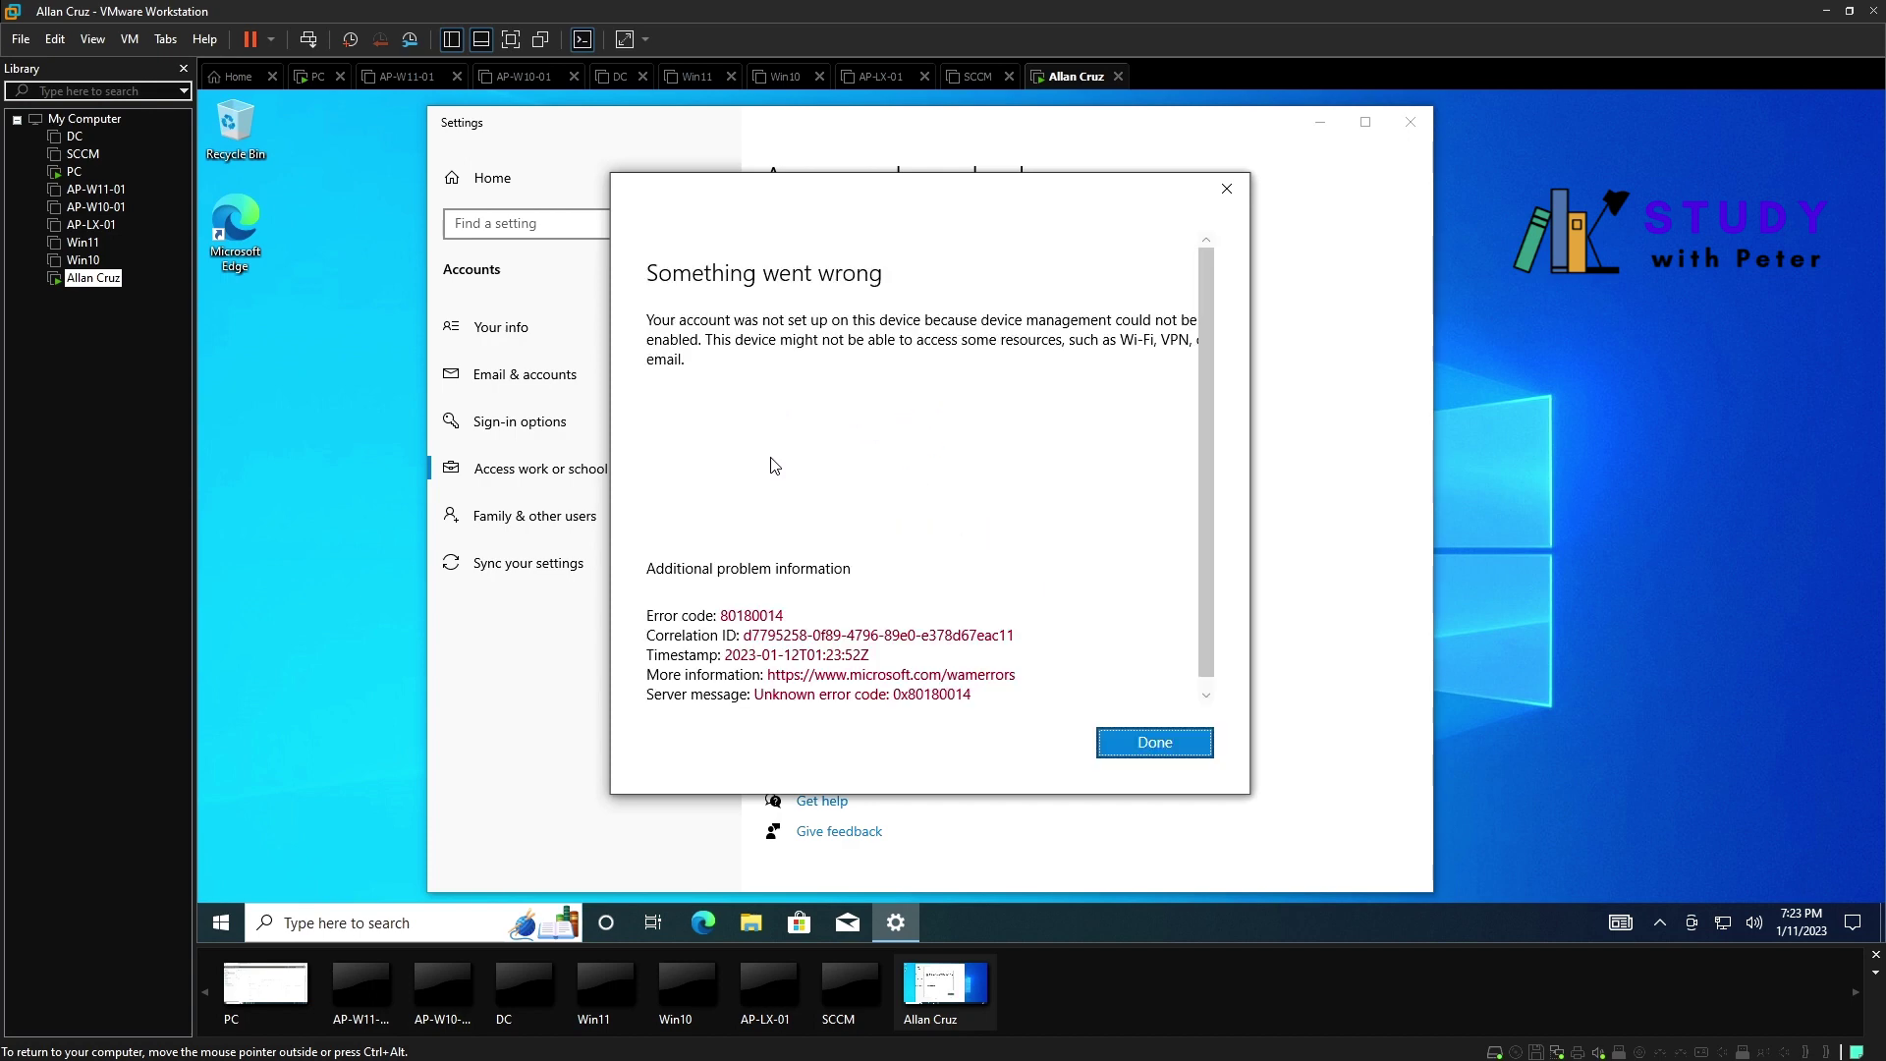
scroll(777, 550, "down", 1)
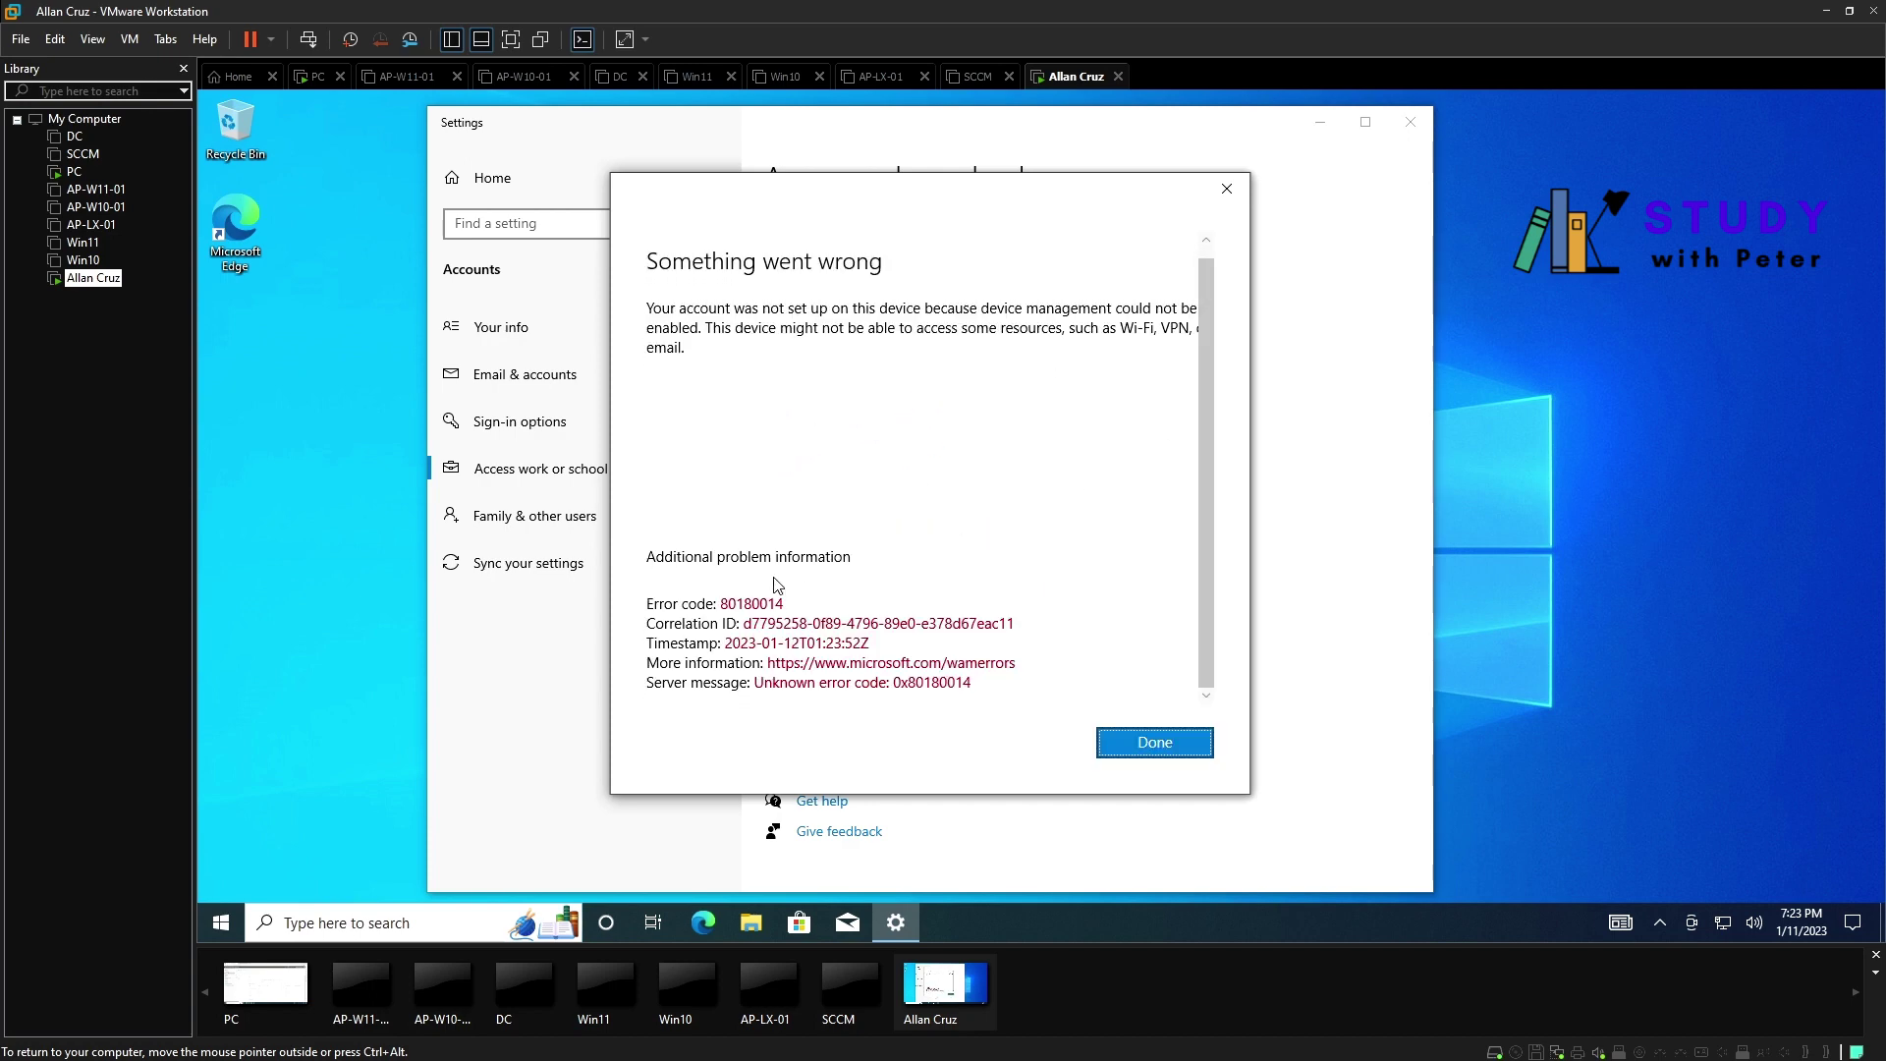
left_click(760, 609)
In Edge, search 'error code 80180014 azure ad join' and open the Microsoft Community thread
double_click(236, 231)
left_click_drag(782, 126, 1466, 181)
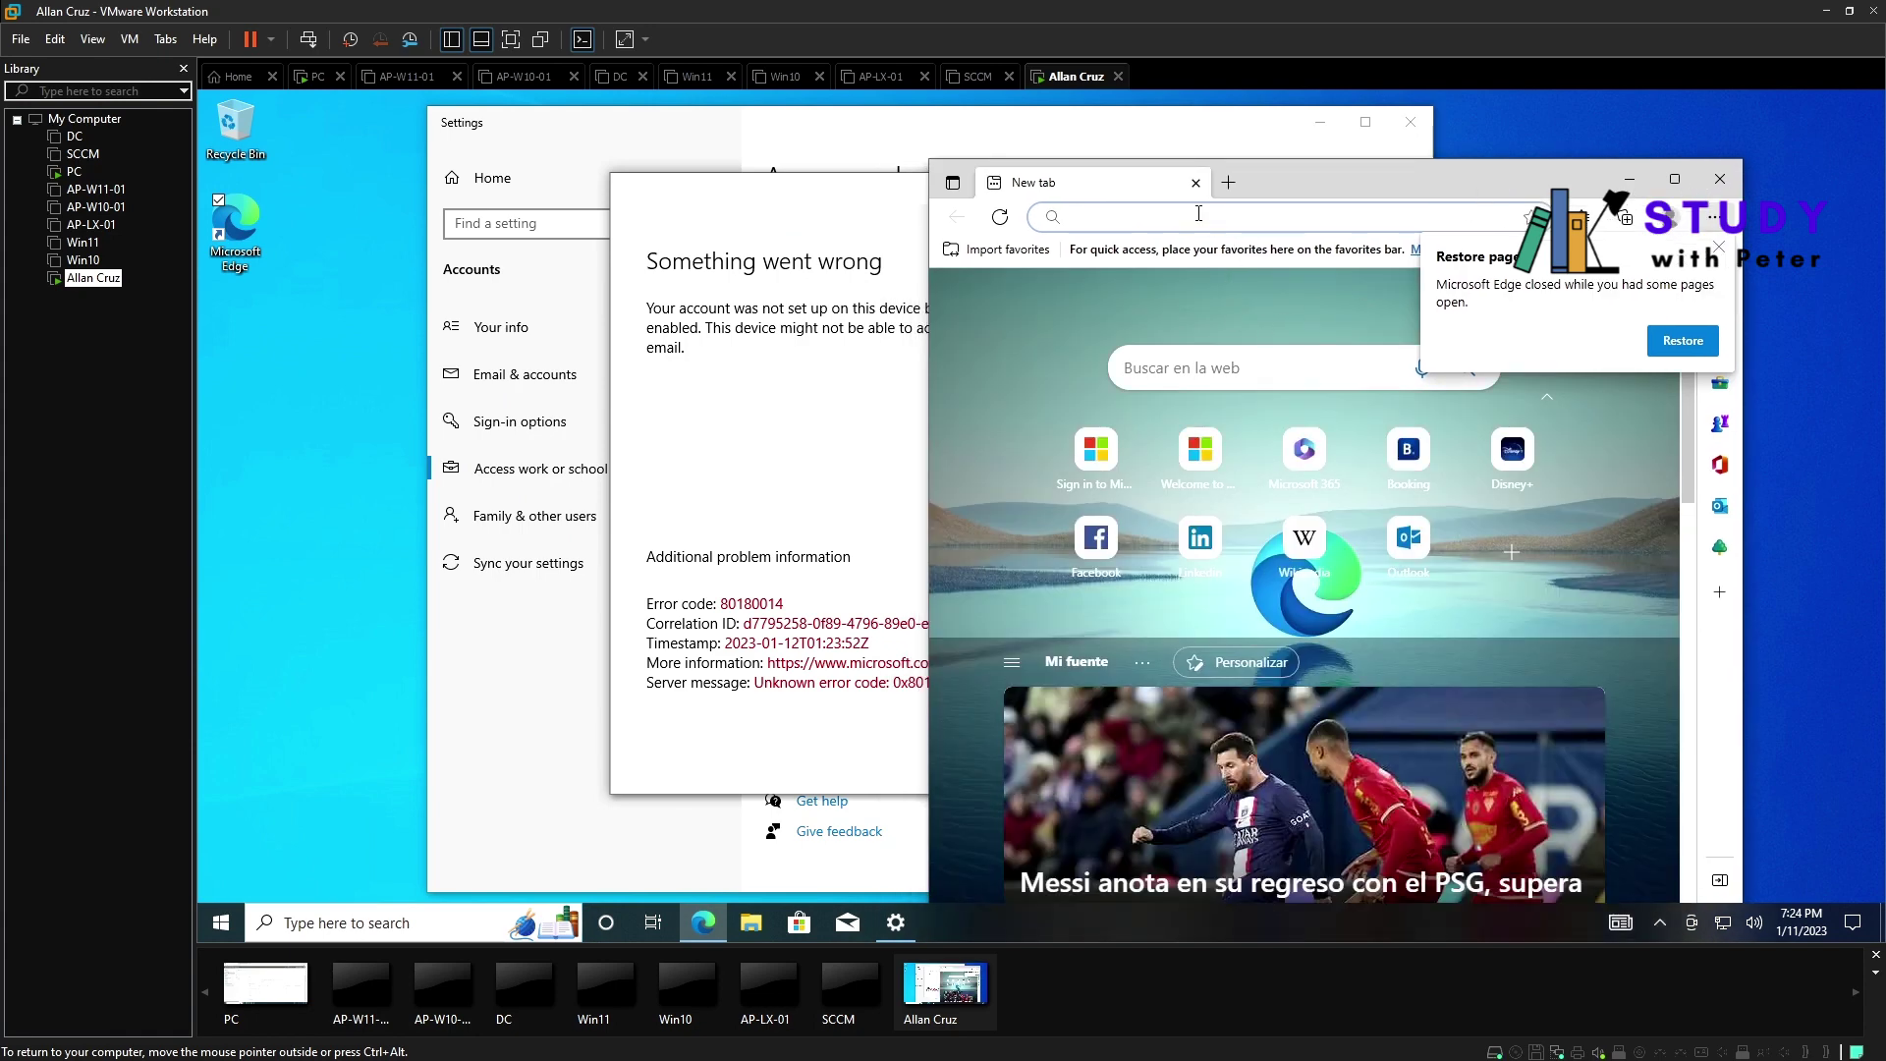
type("error")
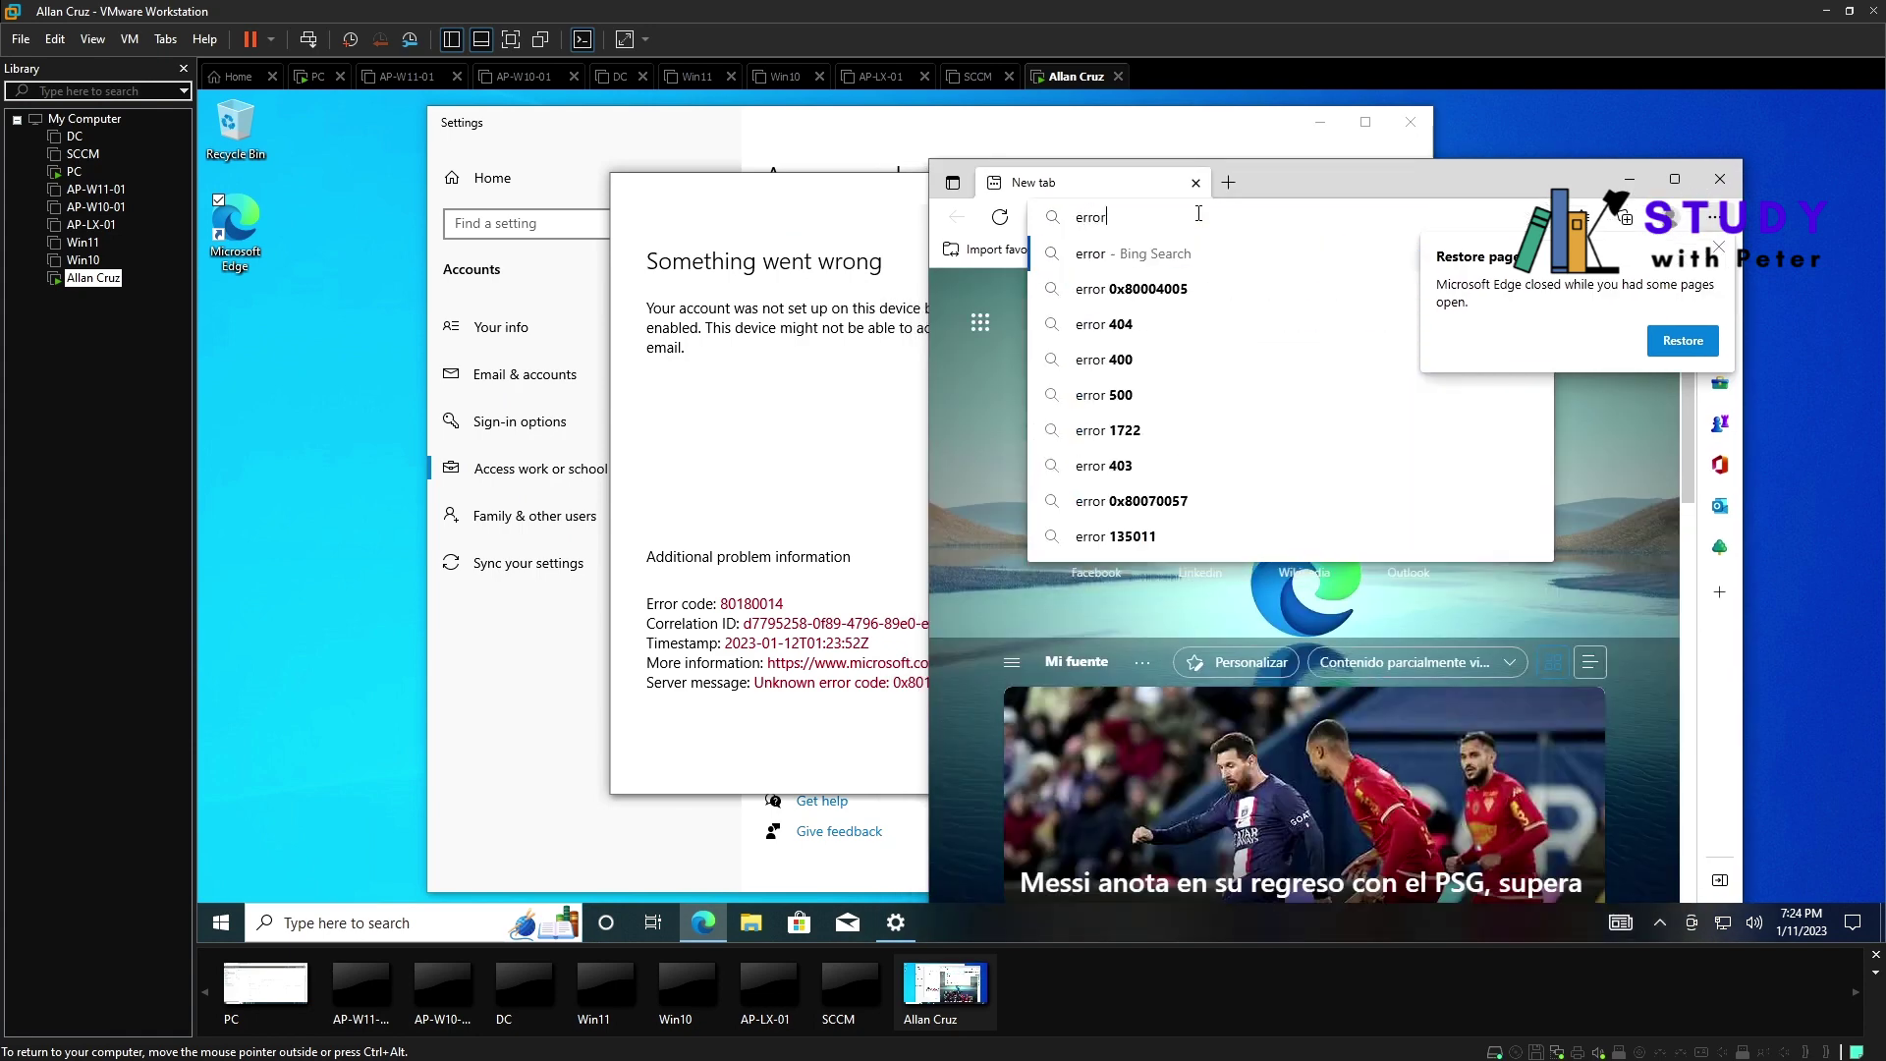
type(" code")
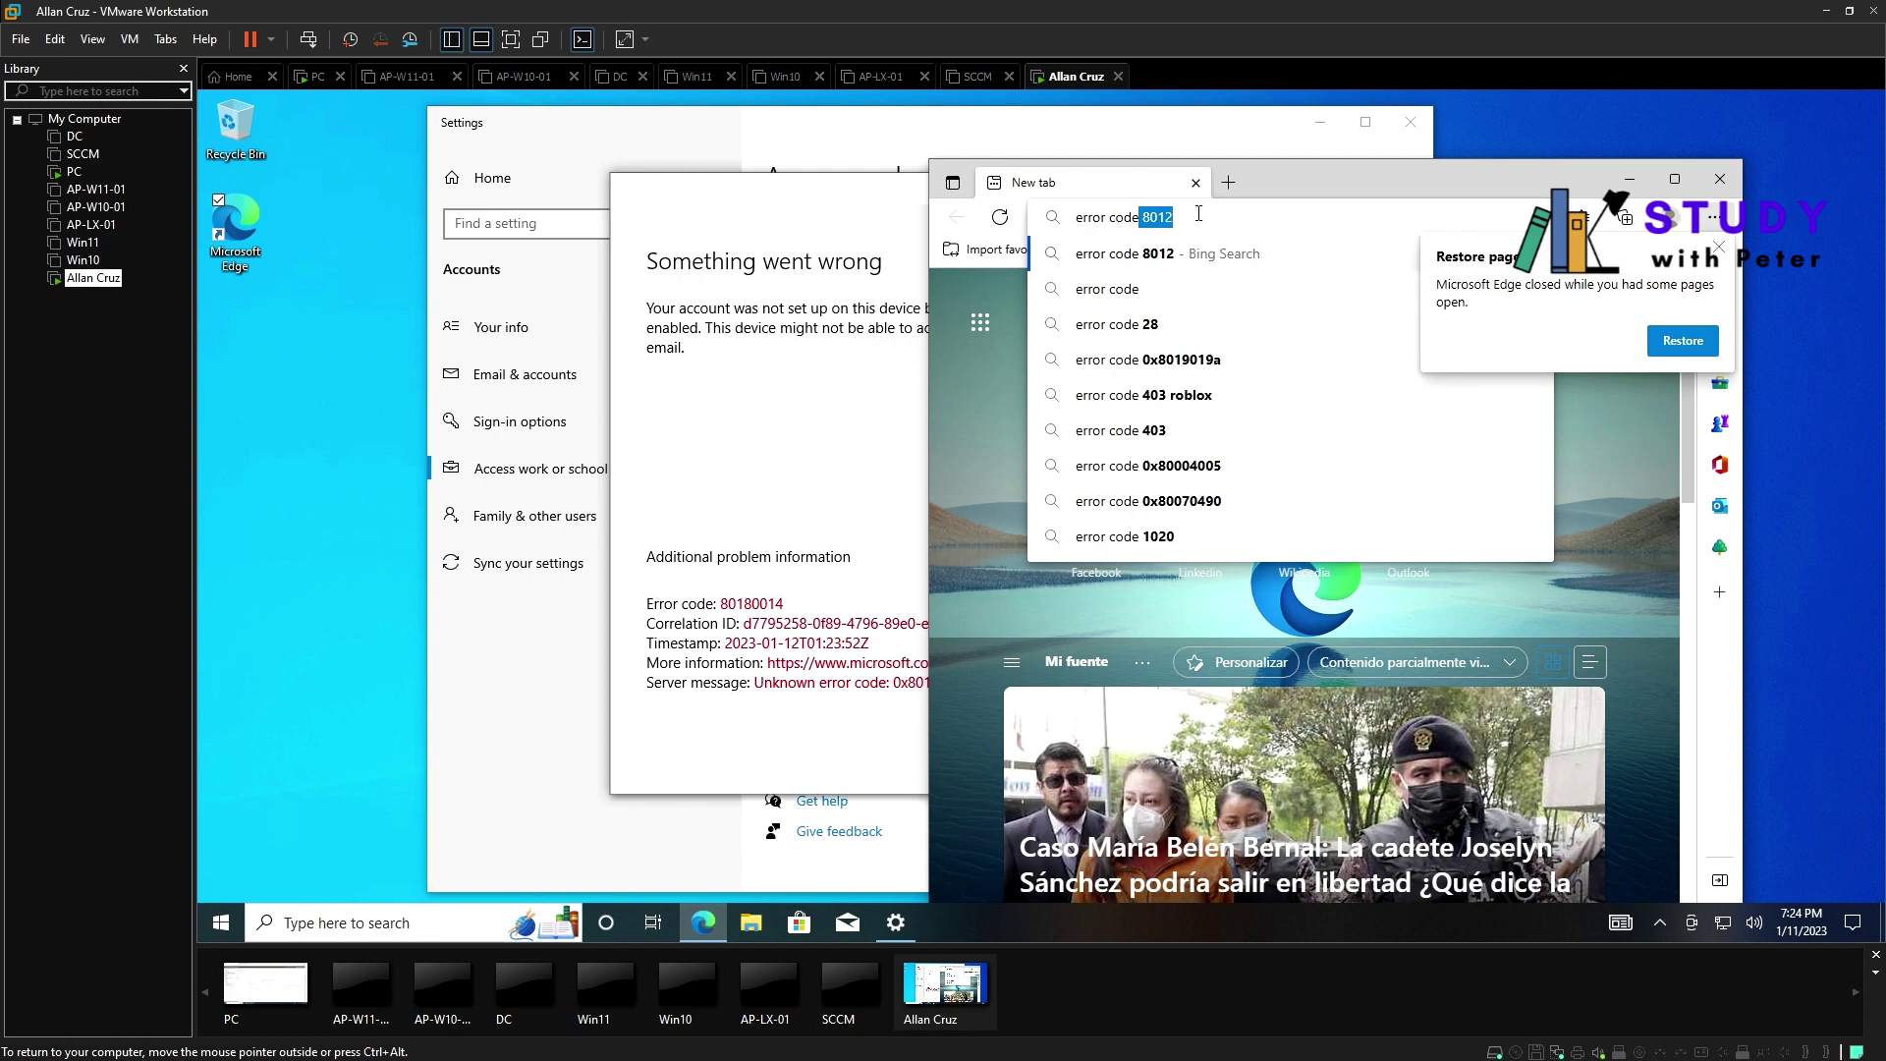
key("Up")
key("BackSpace")
key("BackSpace")
key("BackSpace")
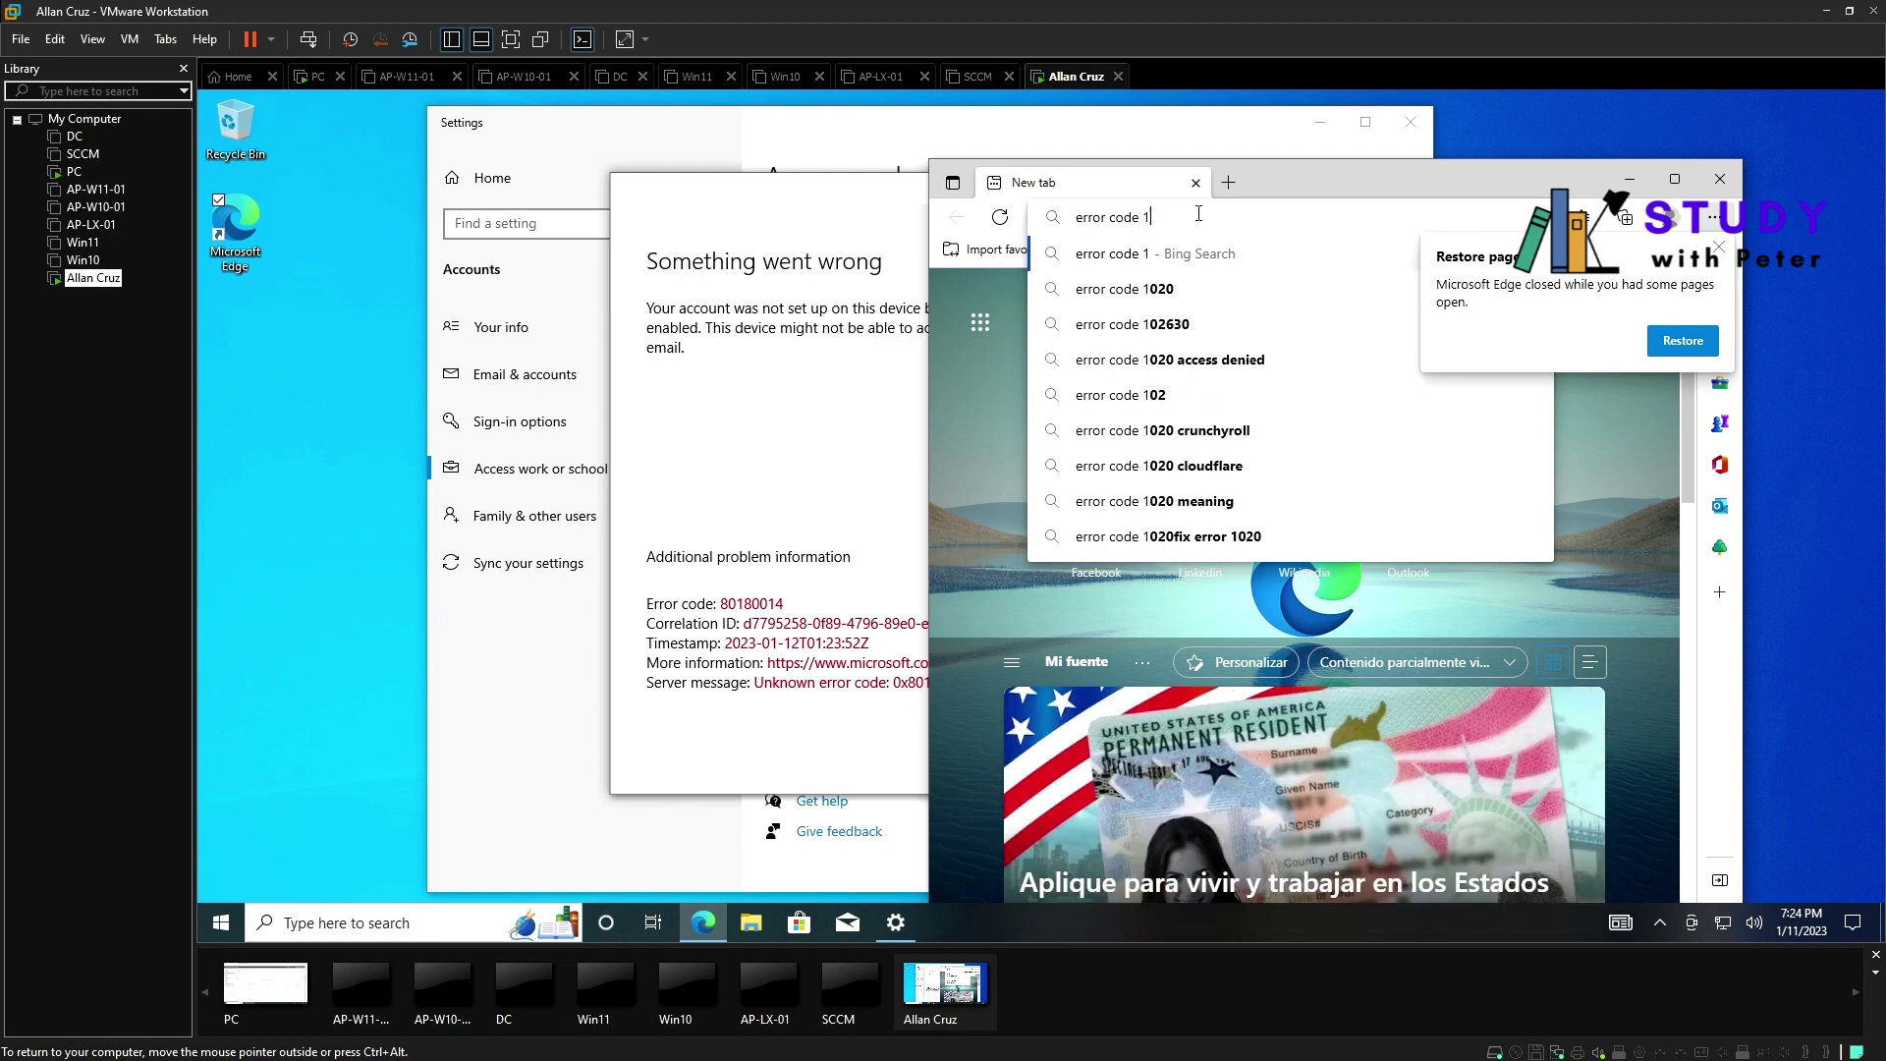
key("BackSpace")
type("8018")
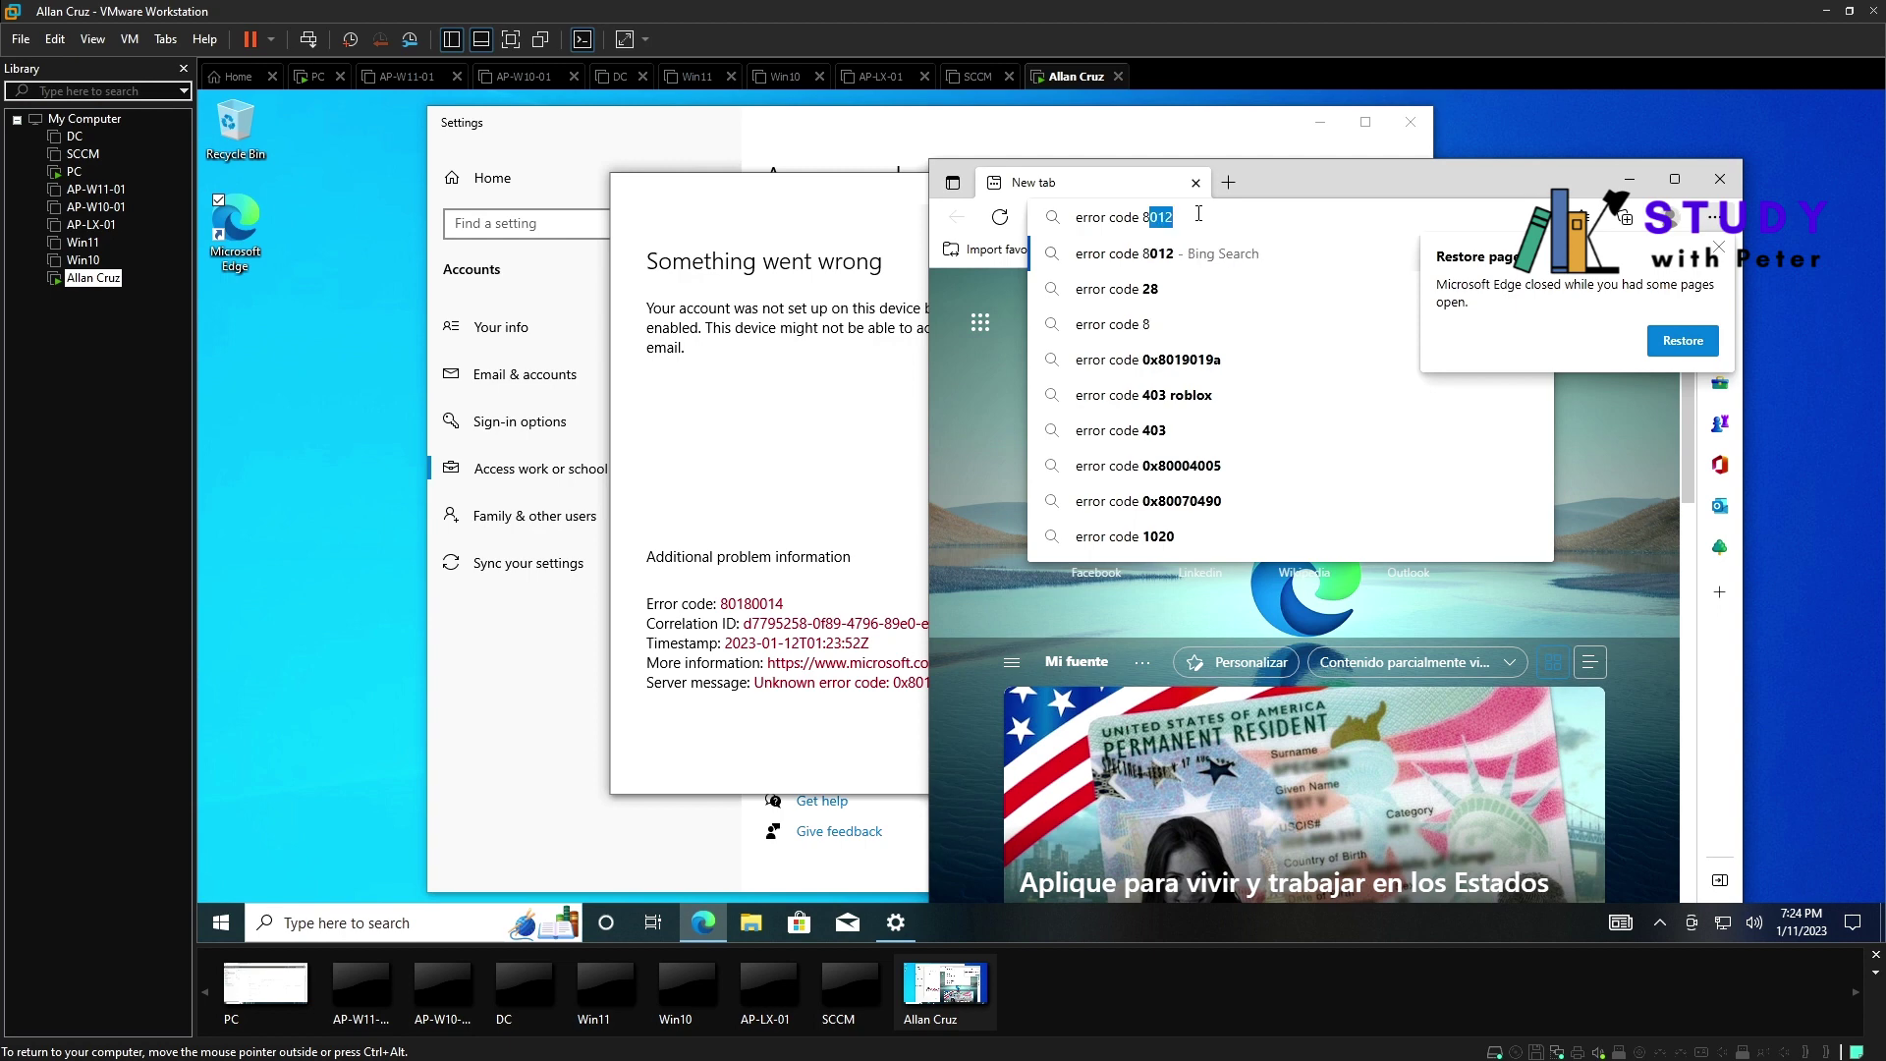
type("00")
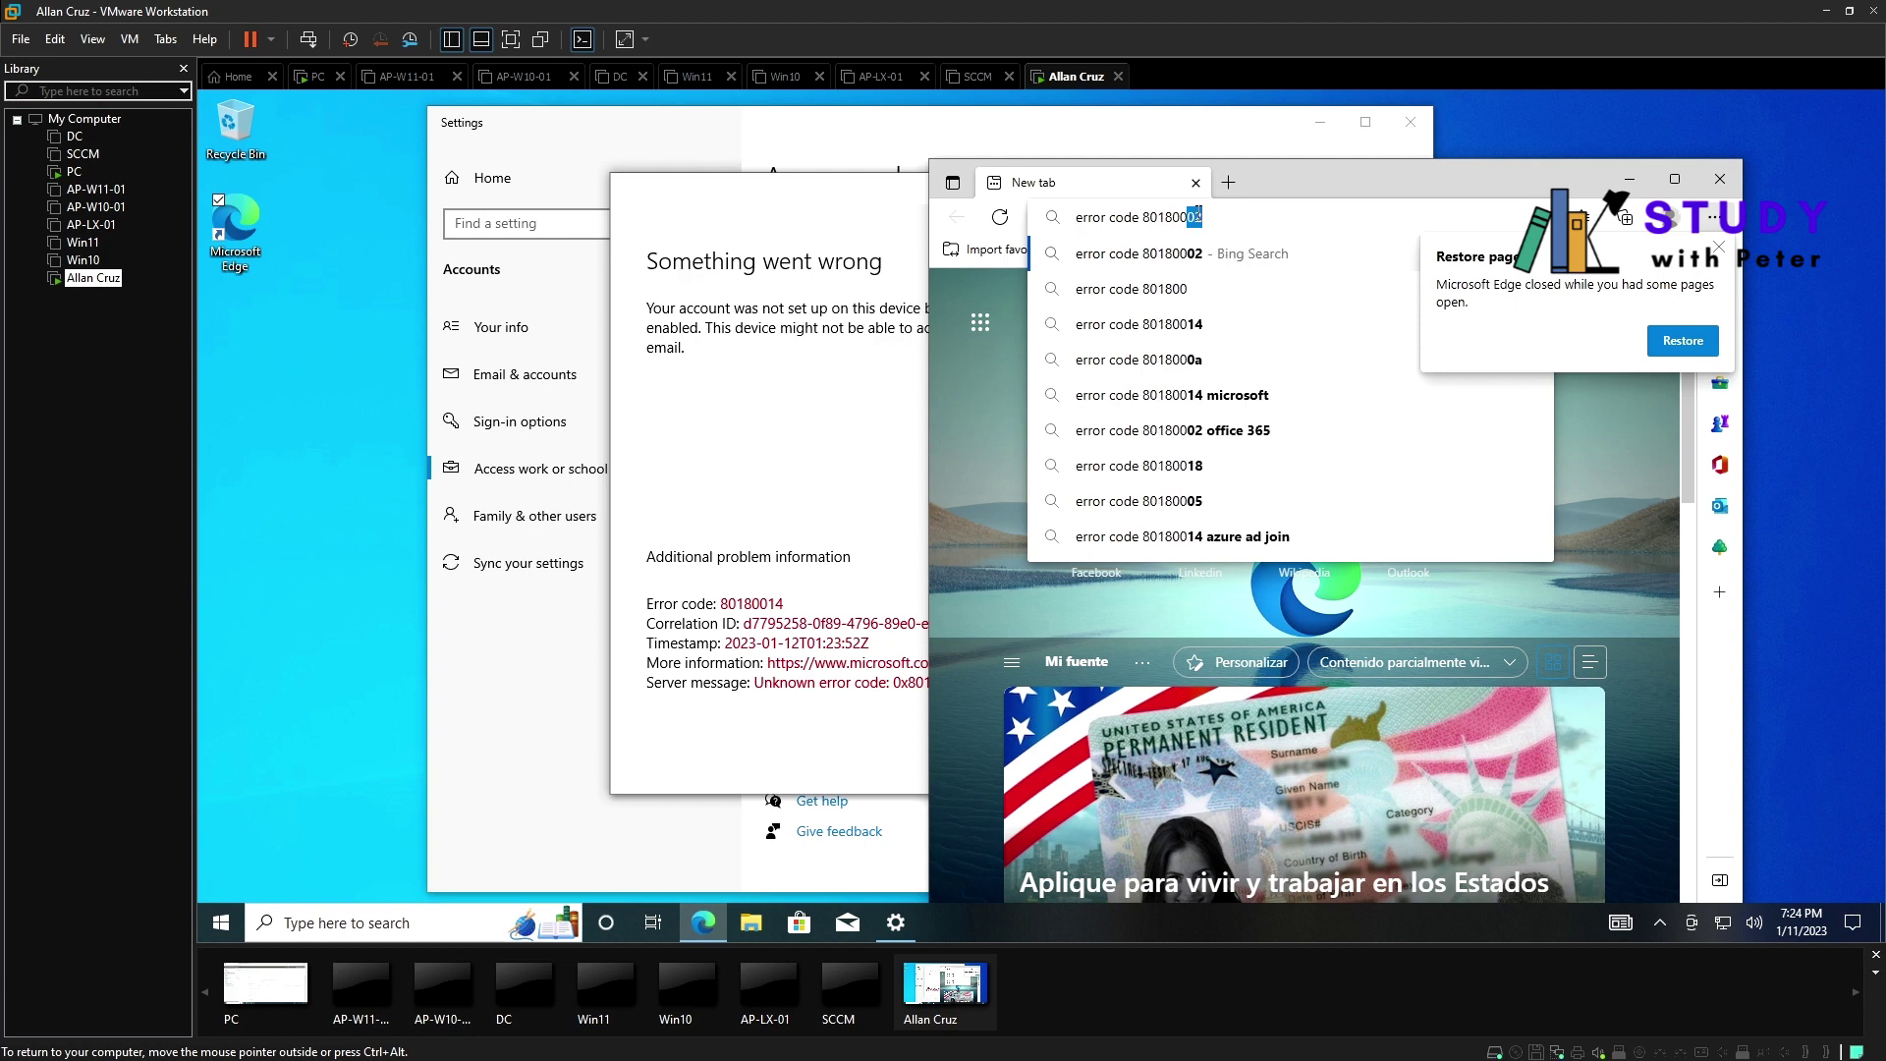
type("14")
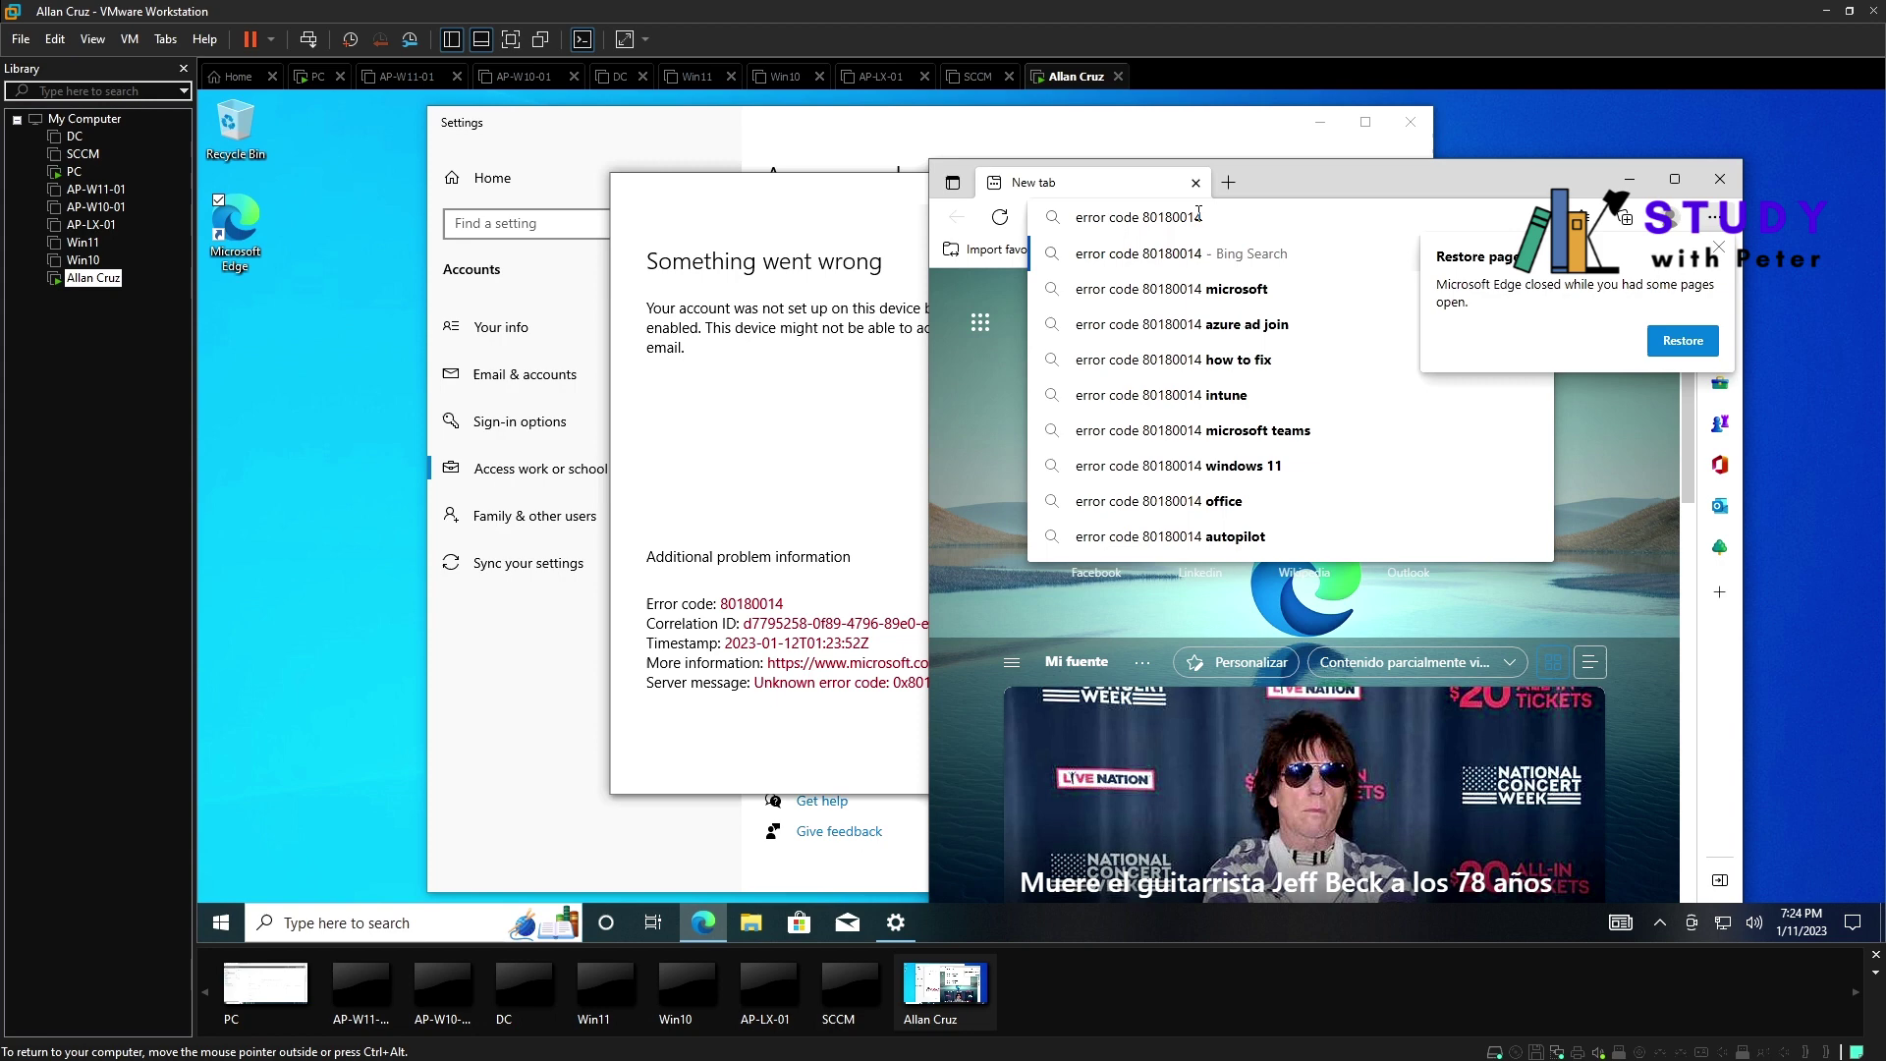
left_click(1259, 326)
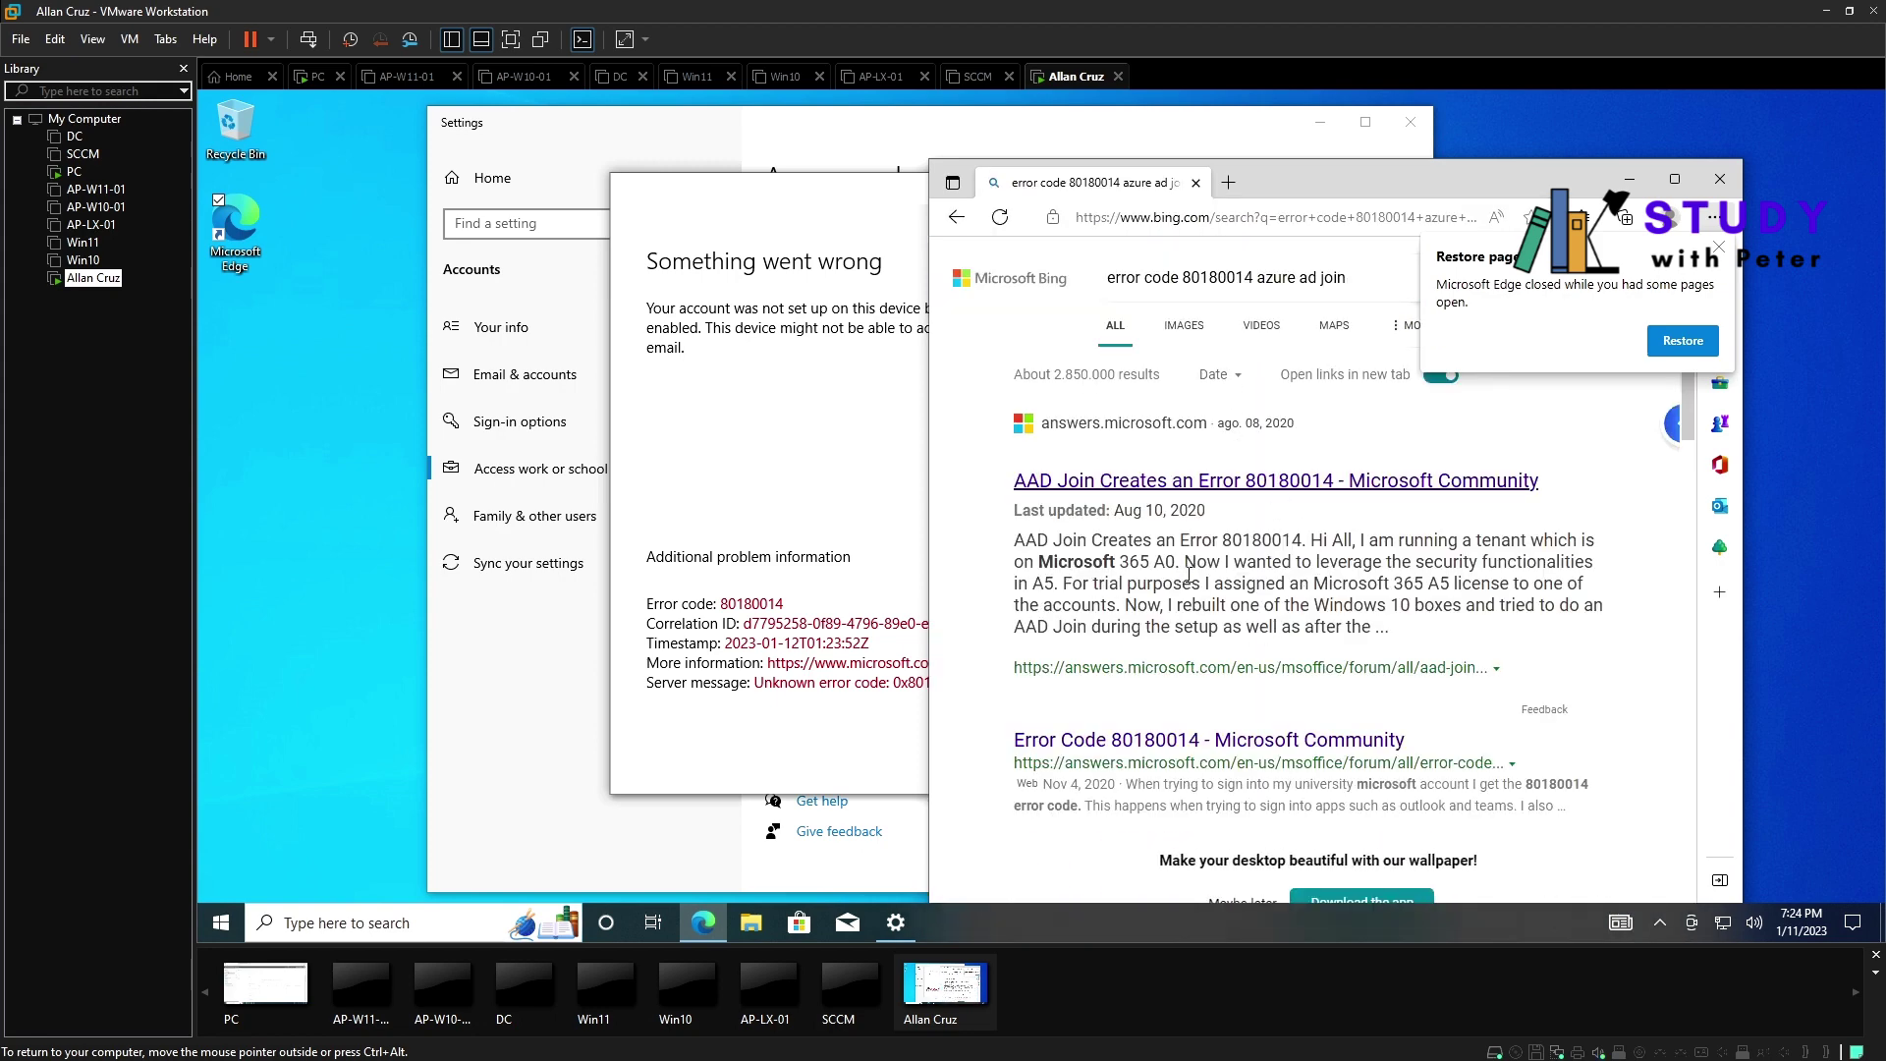
scroll(1337, 574, "down", 2)
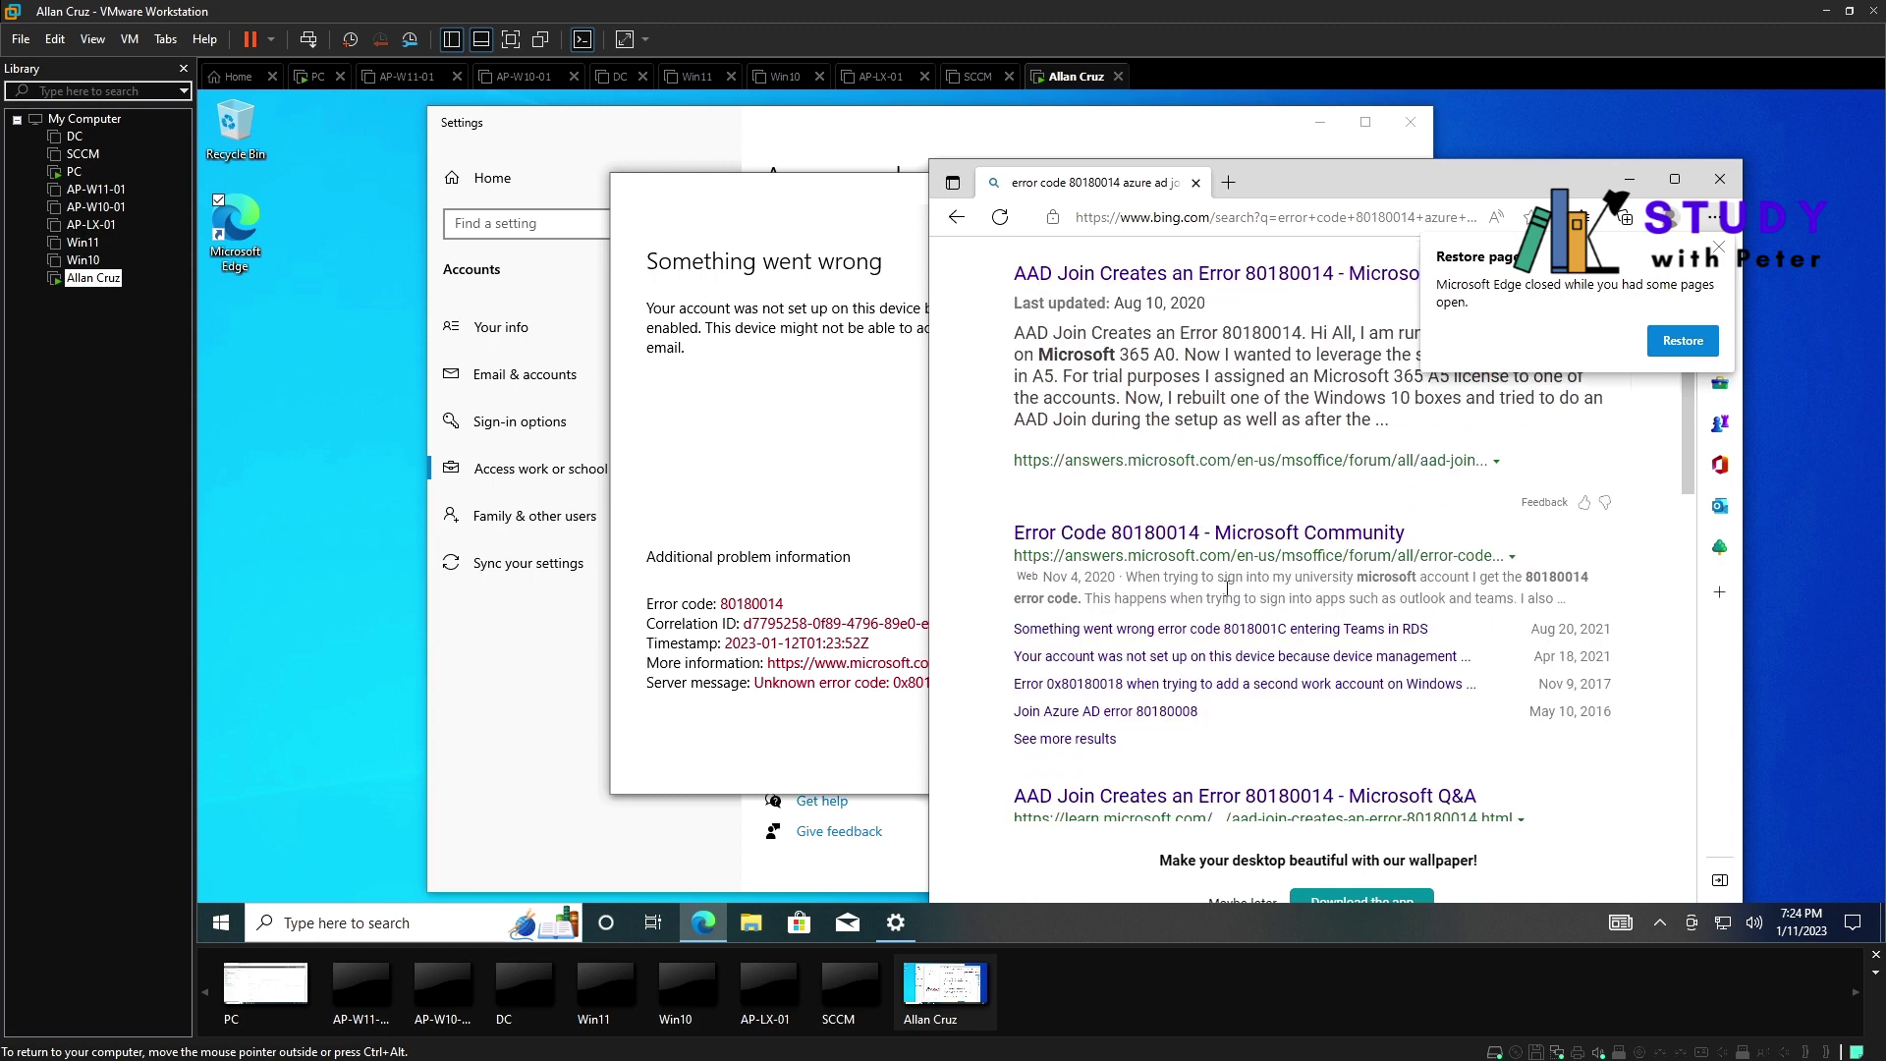
left_click(1216, 535)
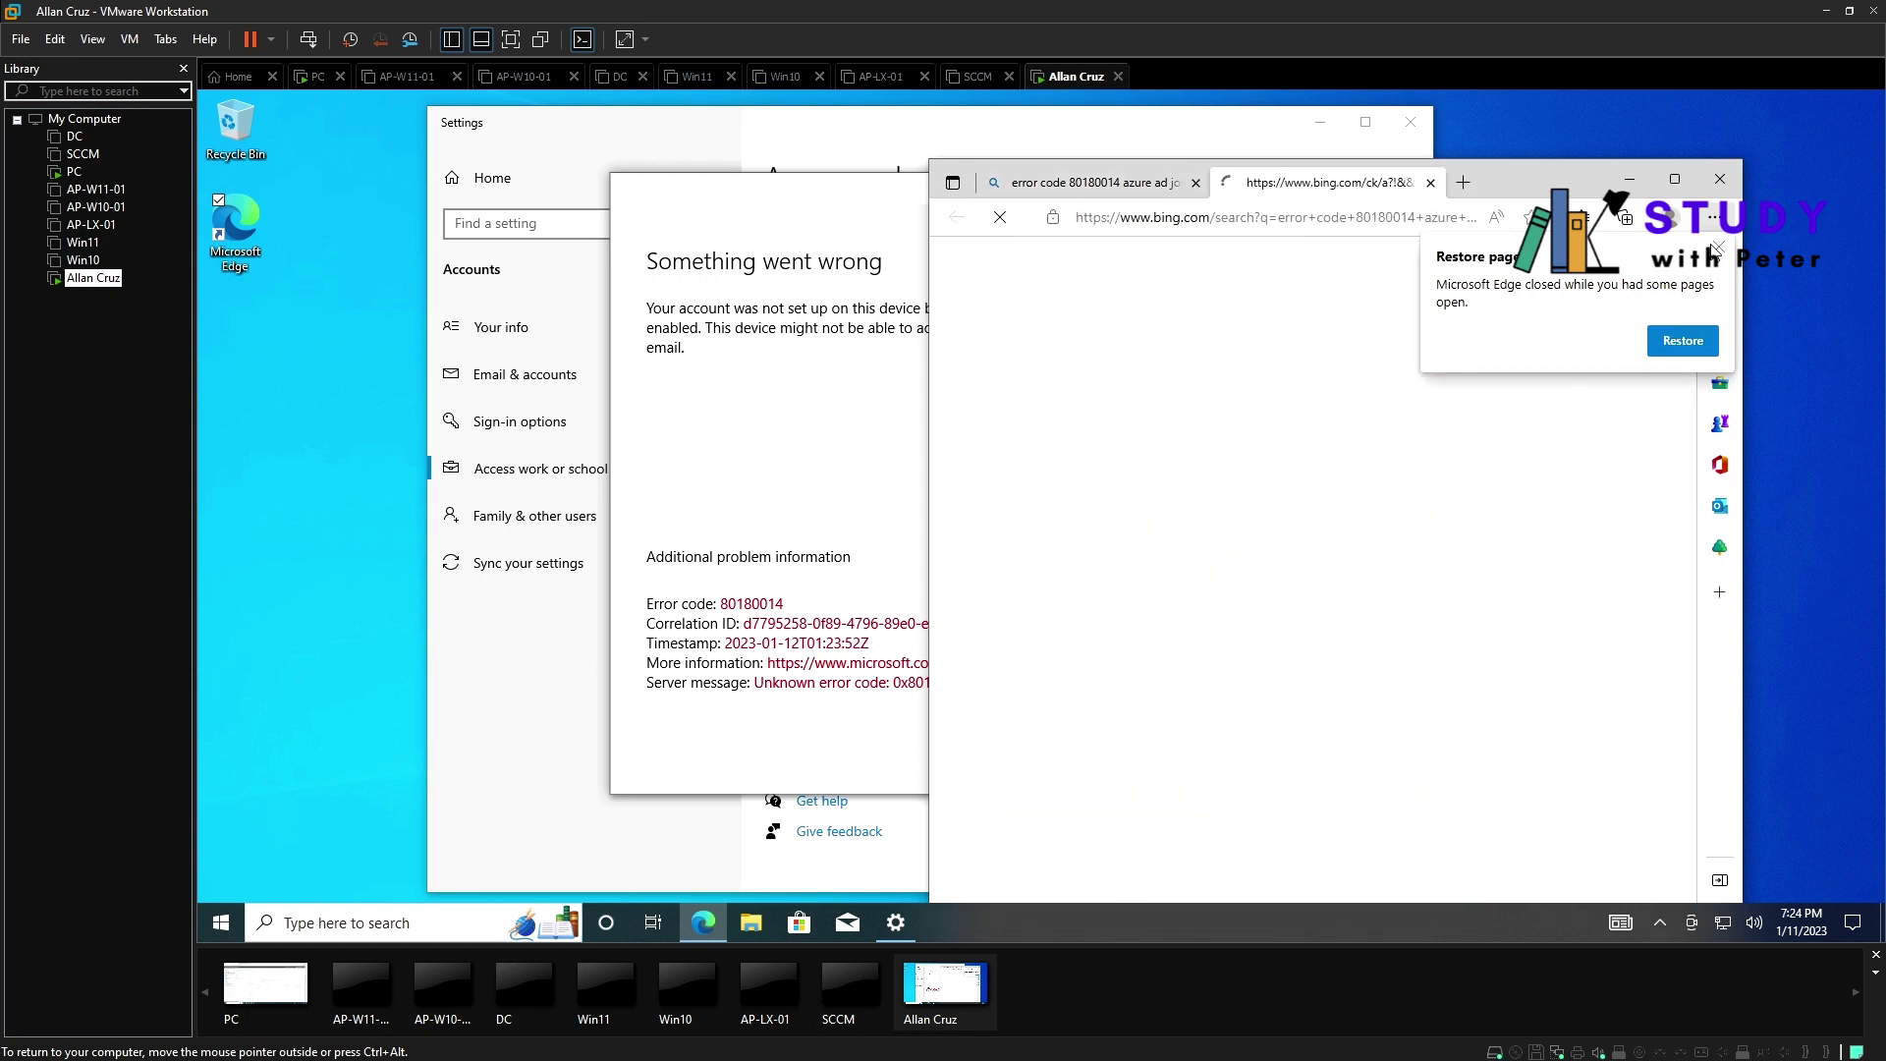
Dismiss Restore pages, separate the browser and error windows, and scroll to the moderator's answer
left_click(1716, 249)
left_click_drag(1551, 189, 1547, 145)
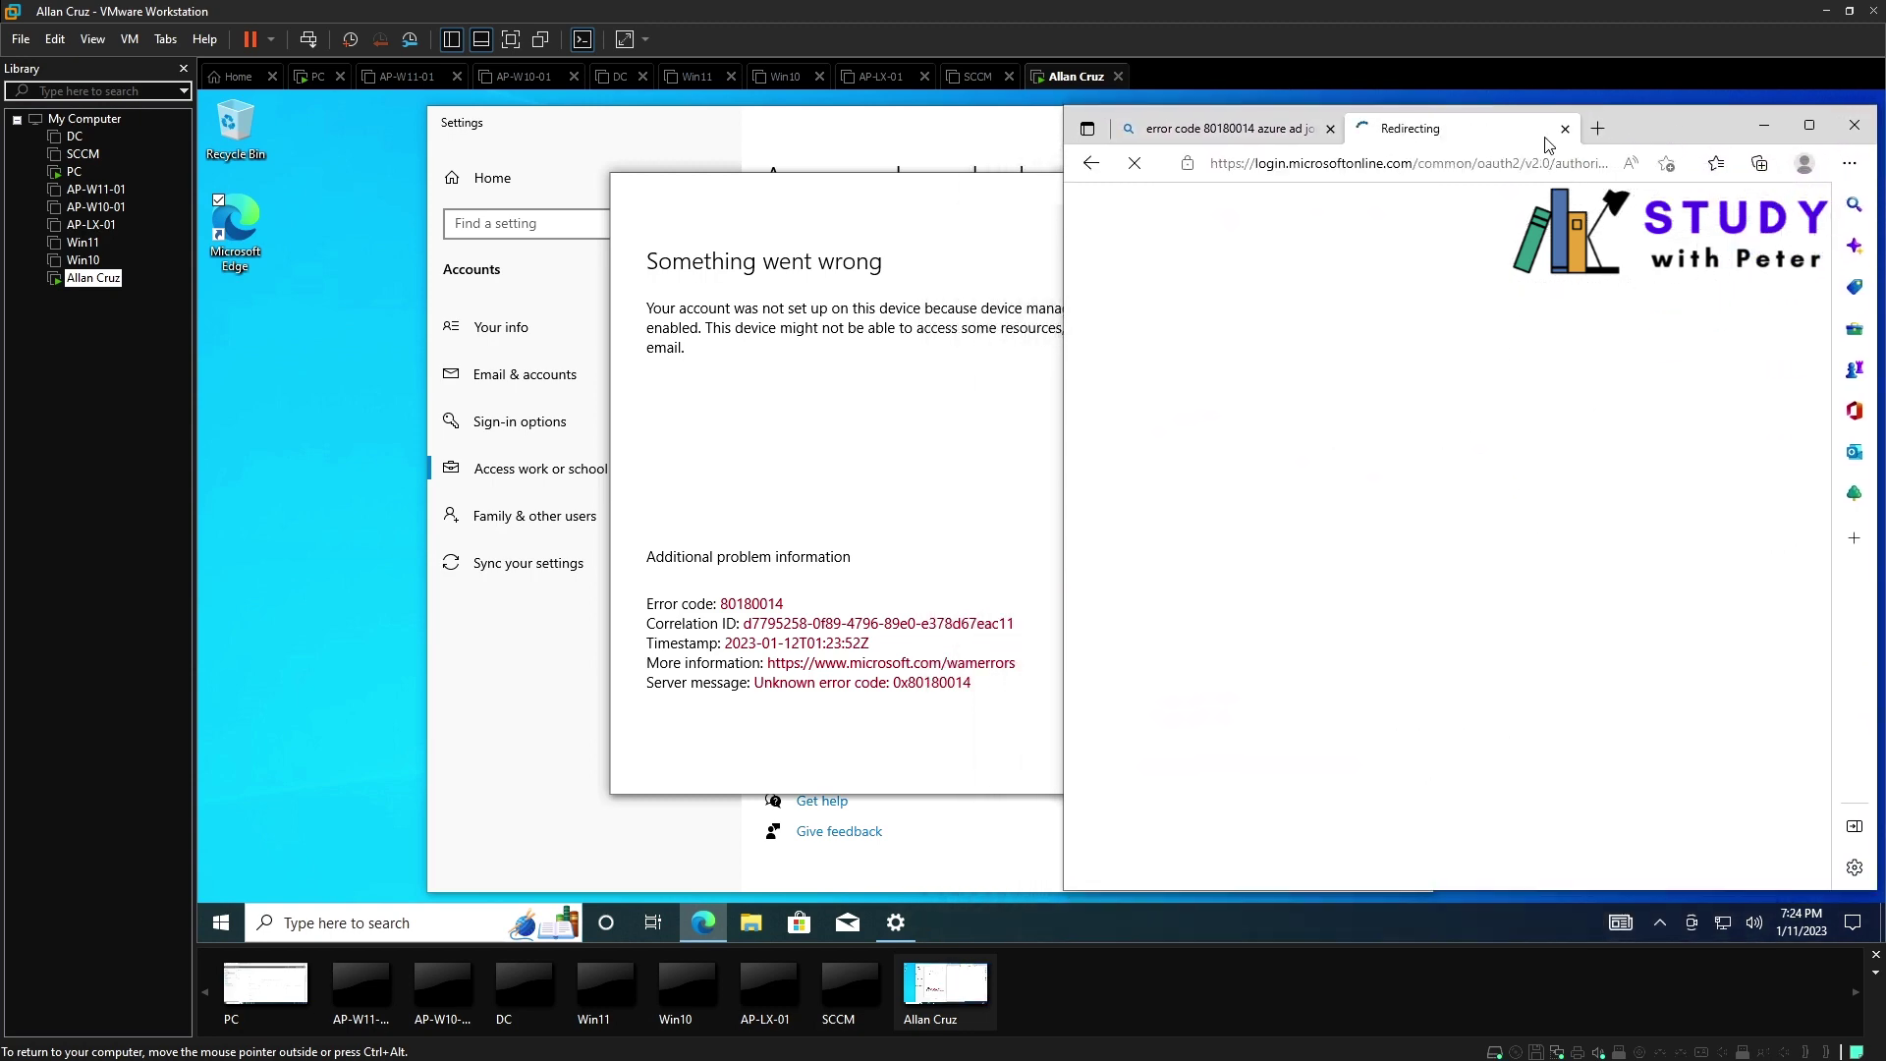
left_click_drag(1004, 196, 763, 186)
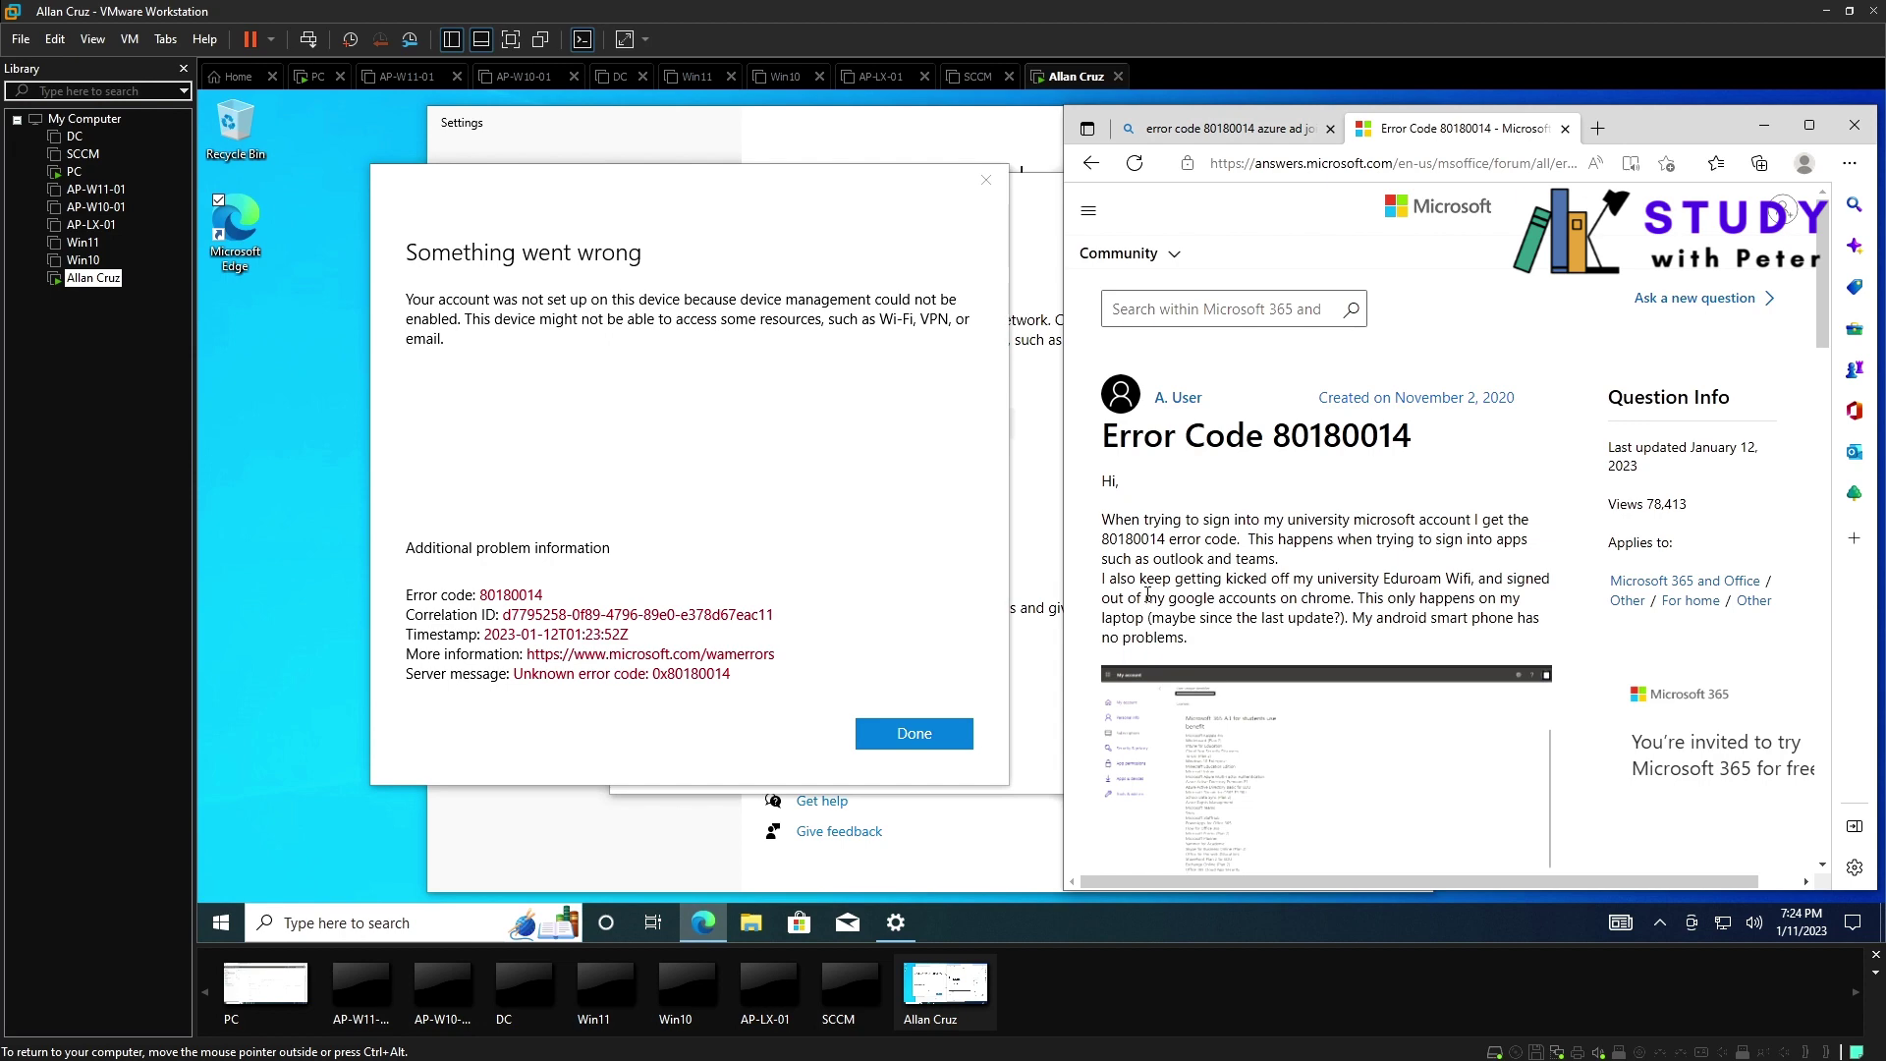
scroll(1151, 593, "down", 3)
scroll(1267, 590, "down", 2)
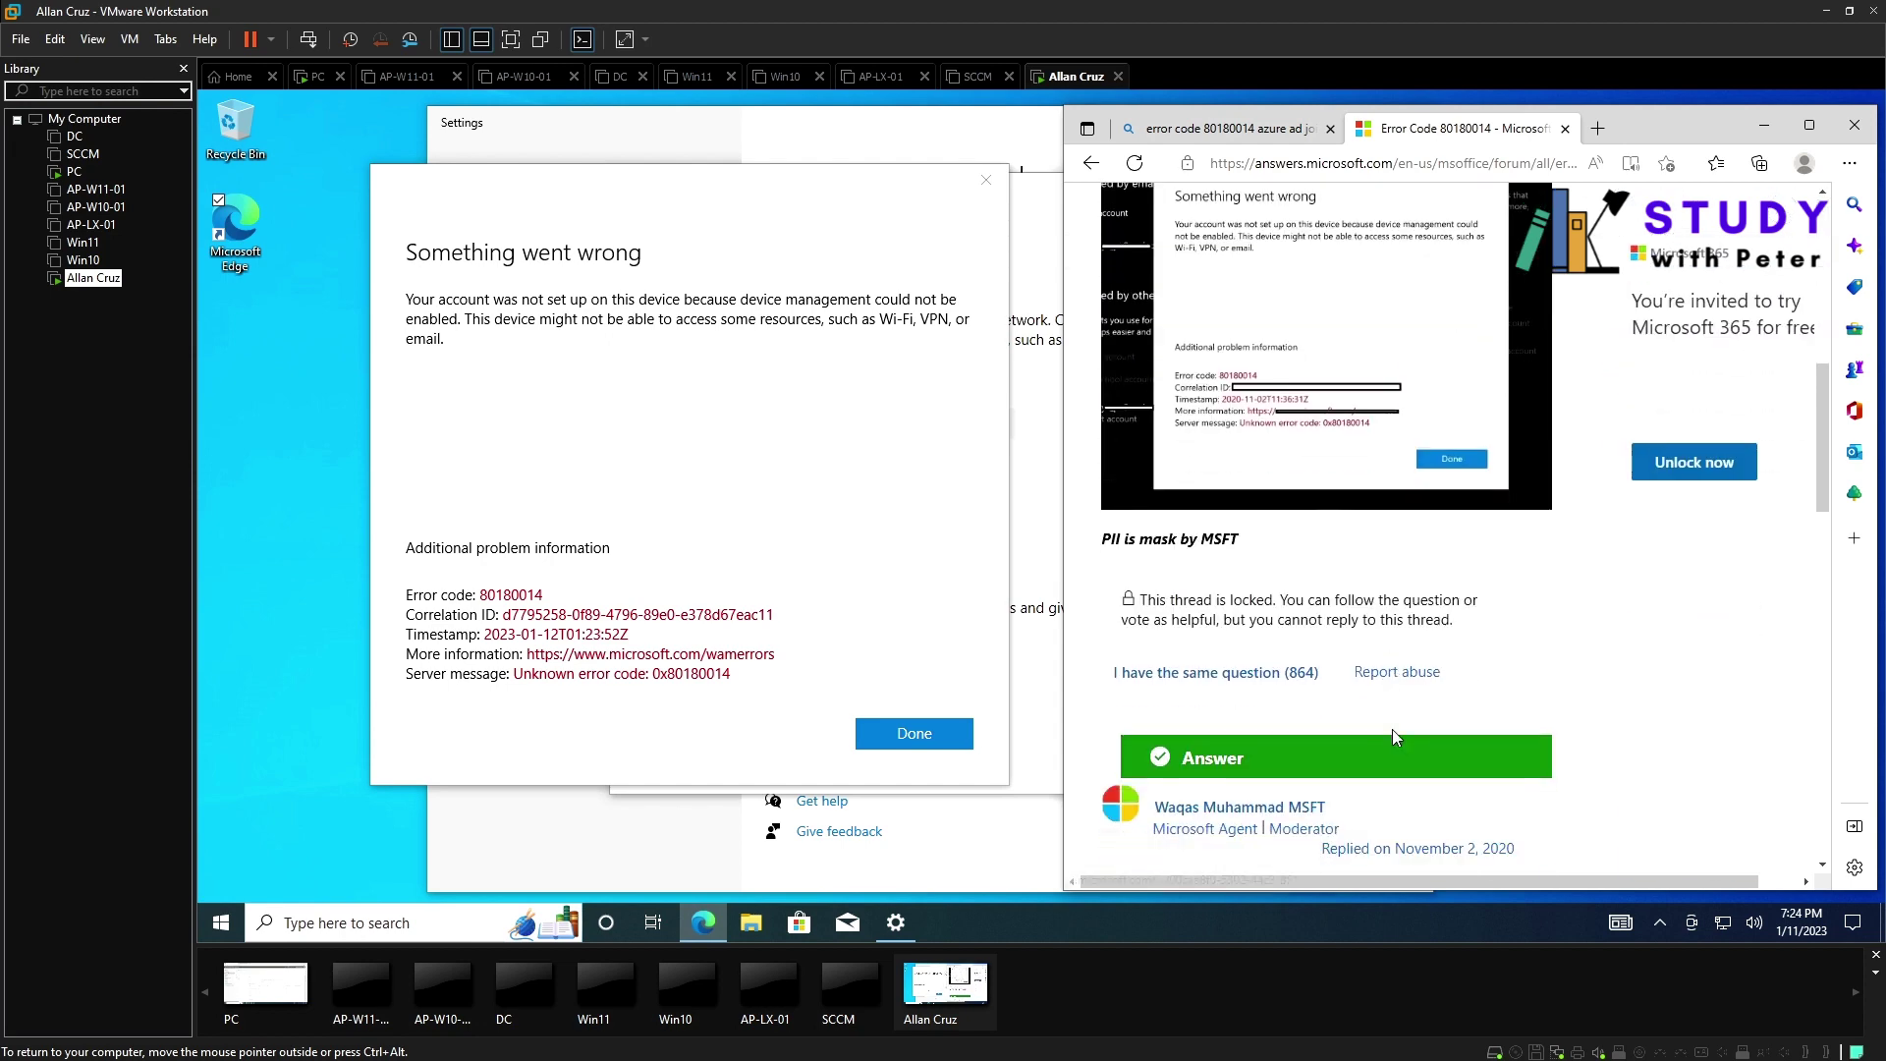
scroll(1270, 579, "up", 2)
scroll(1238, 452, "down", 1)
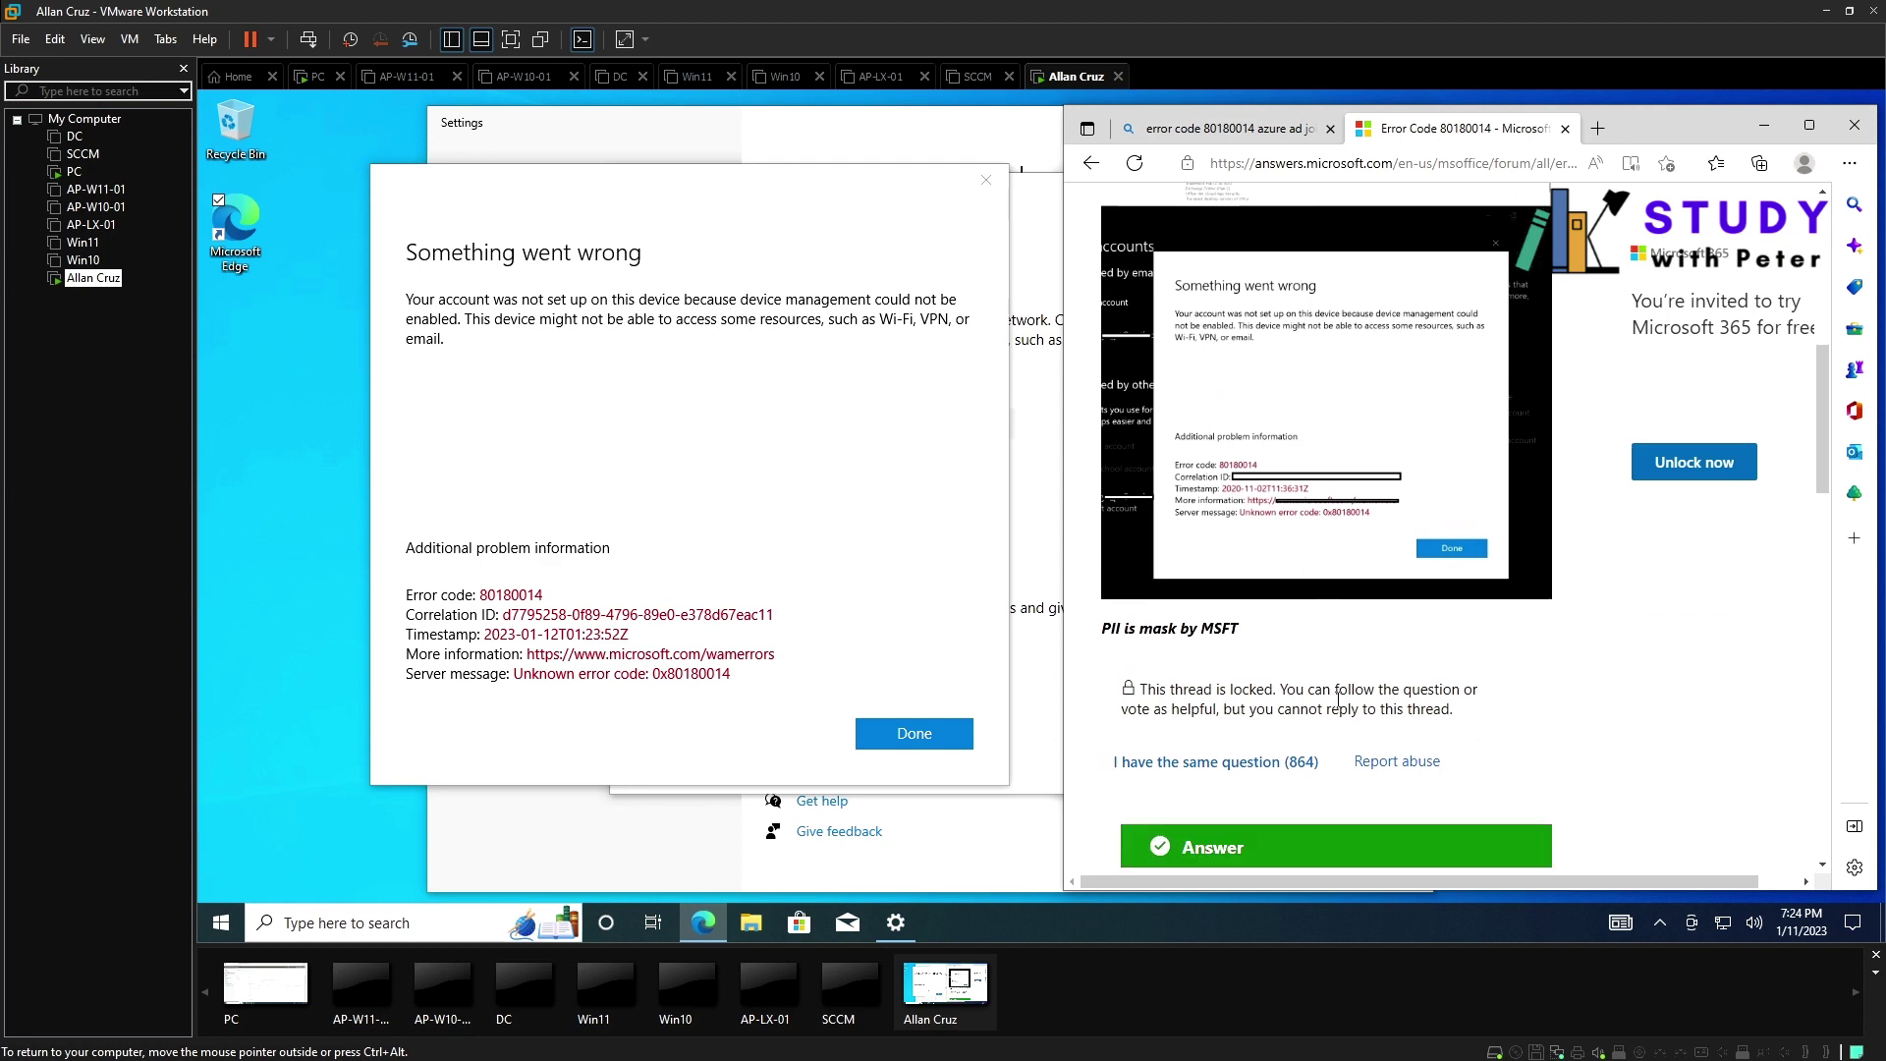
scroll(1200, 666, "down", 1)
scroll(1278, 693, "down", 2)
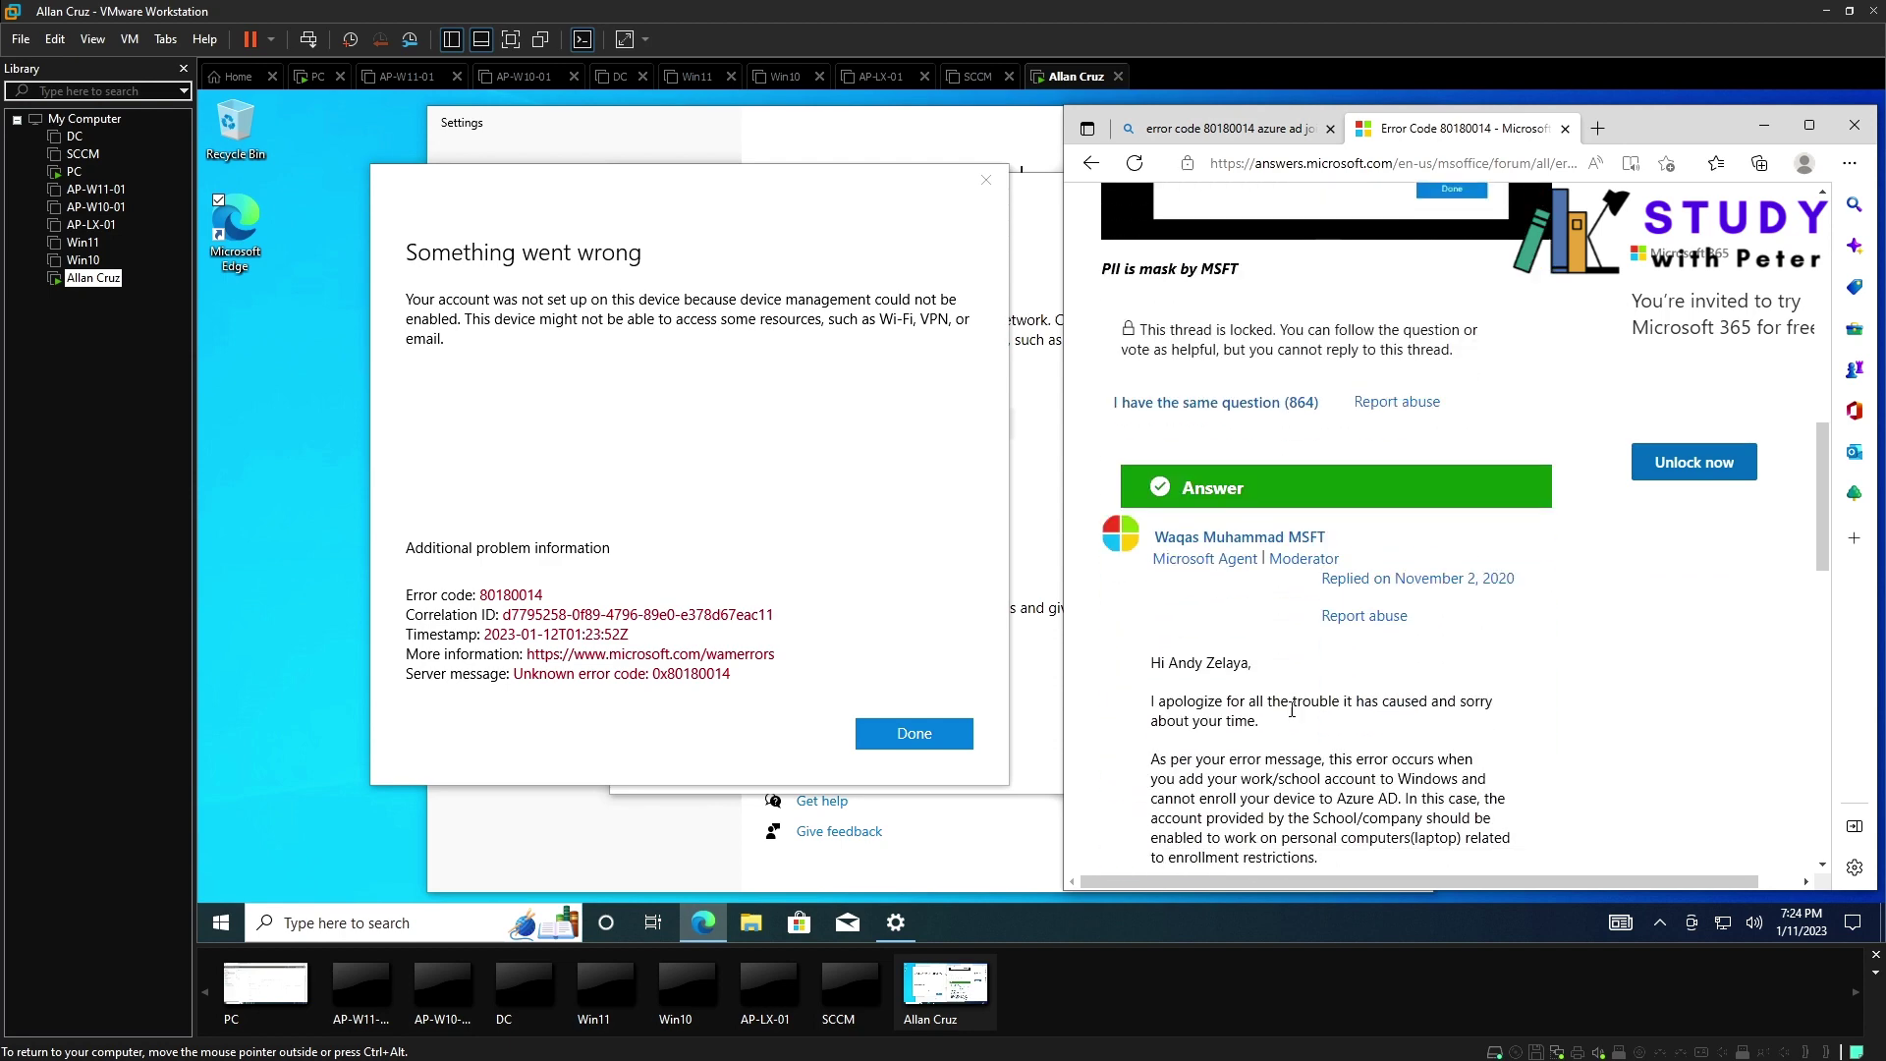
scroll(1267, 674, "down", 4)
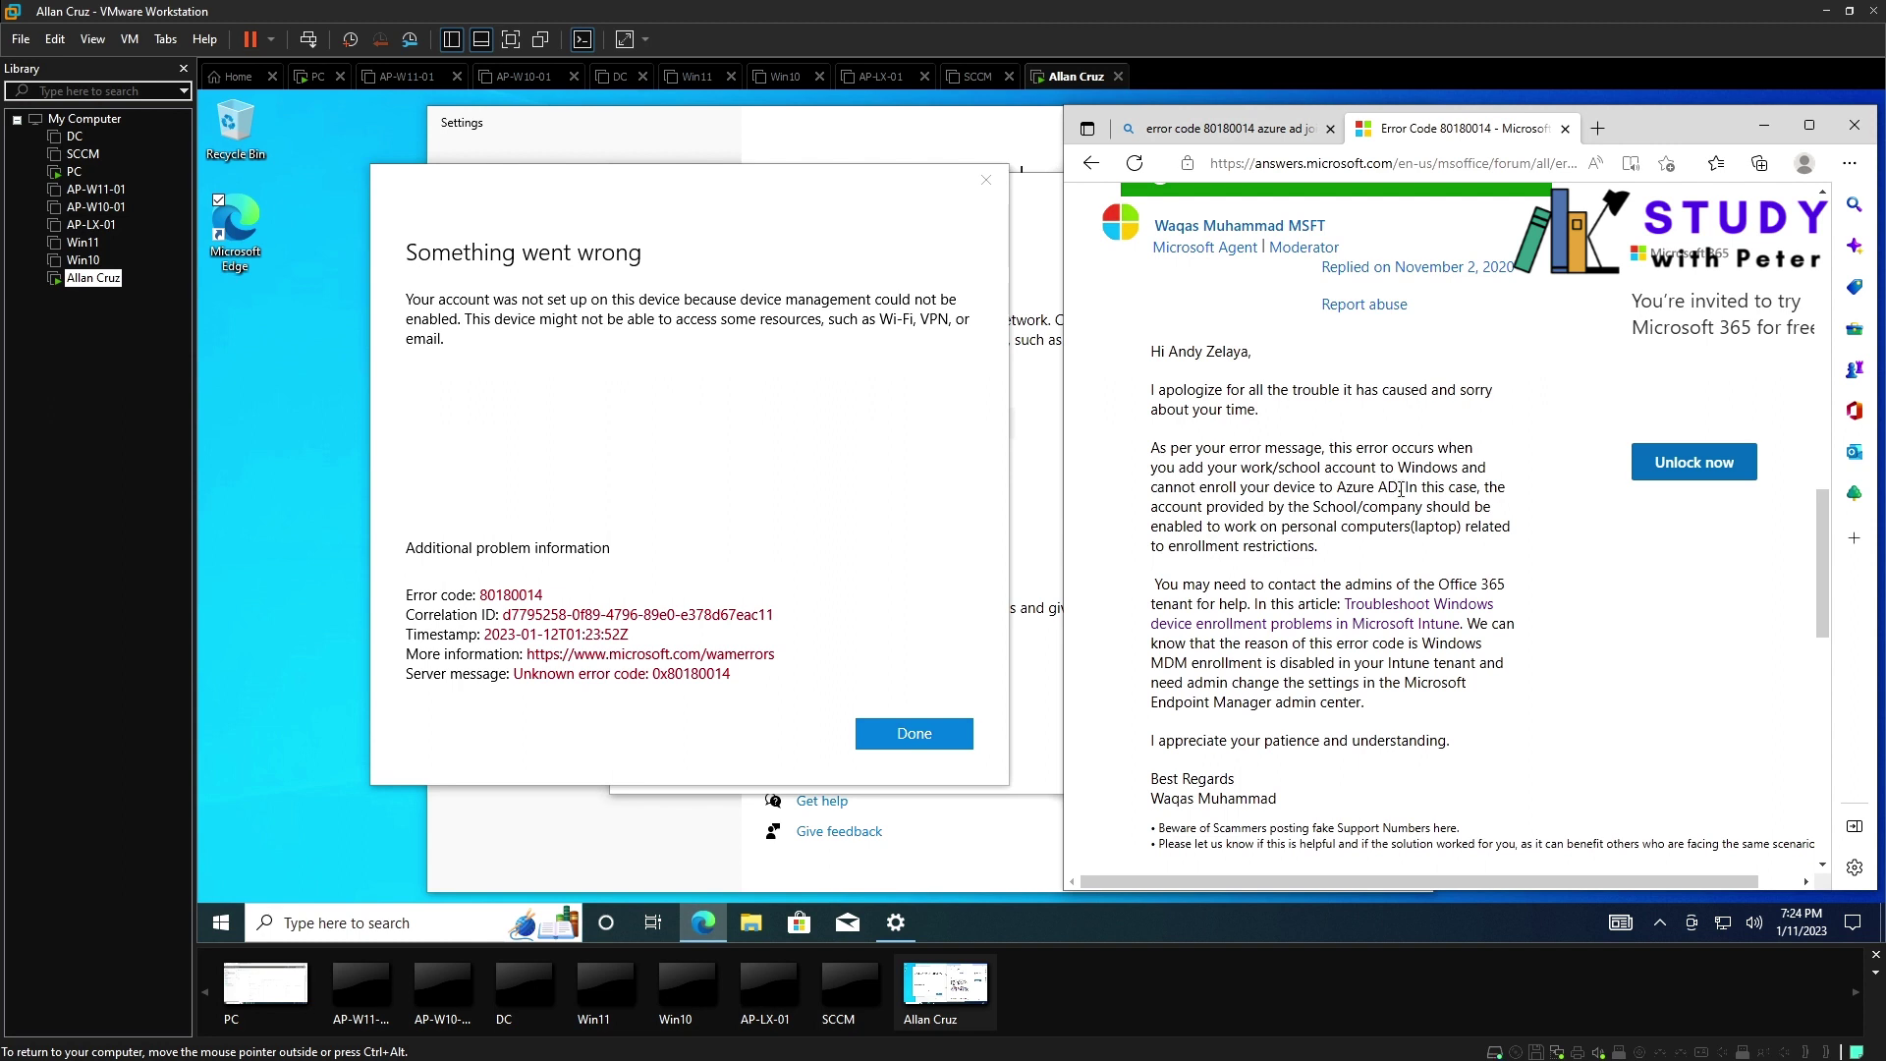
Highlight the answer text explaining Windows MDM enrollment is disabled in the Intune tenant
left_click_drag(1400, 487, 1254, 483)
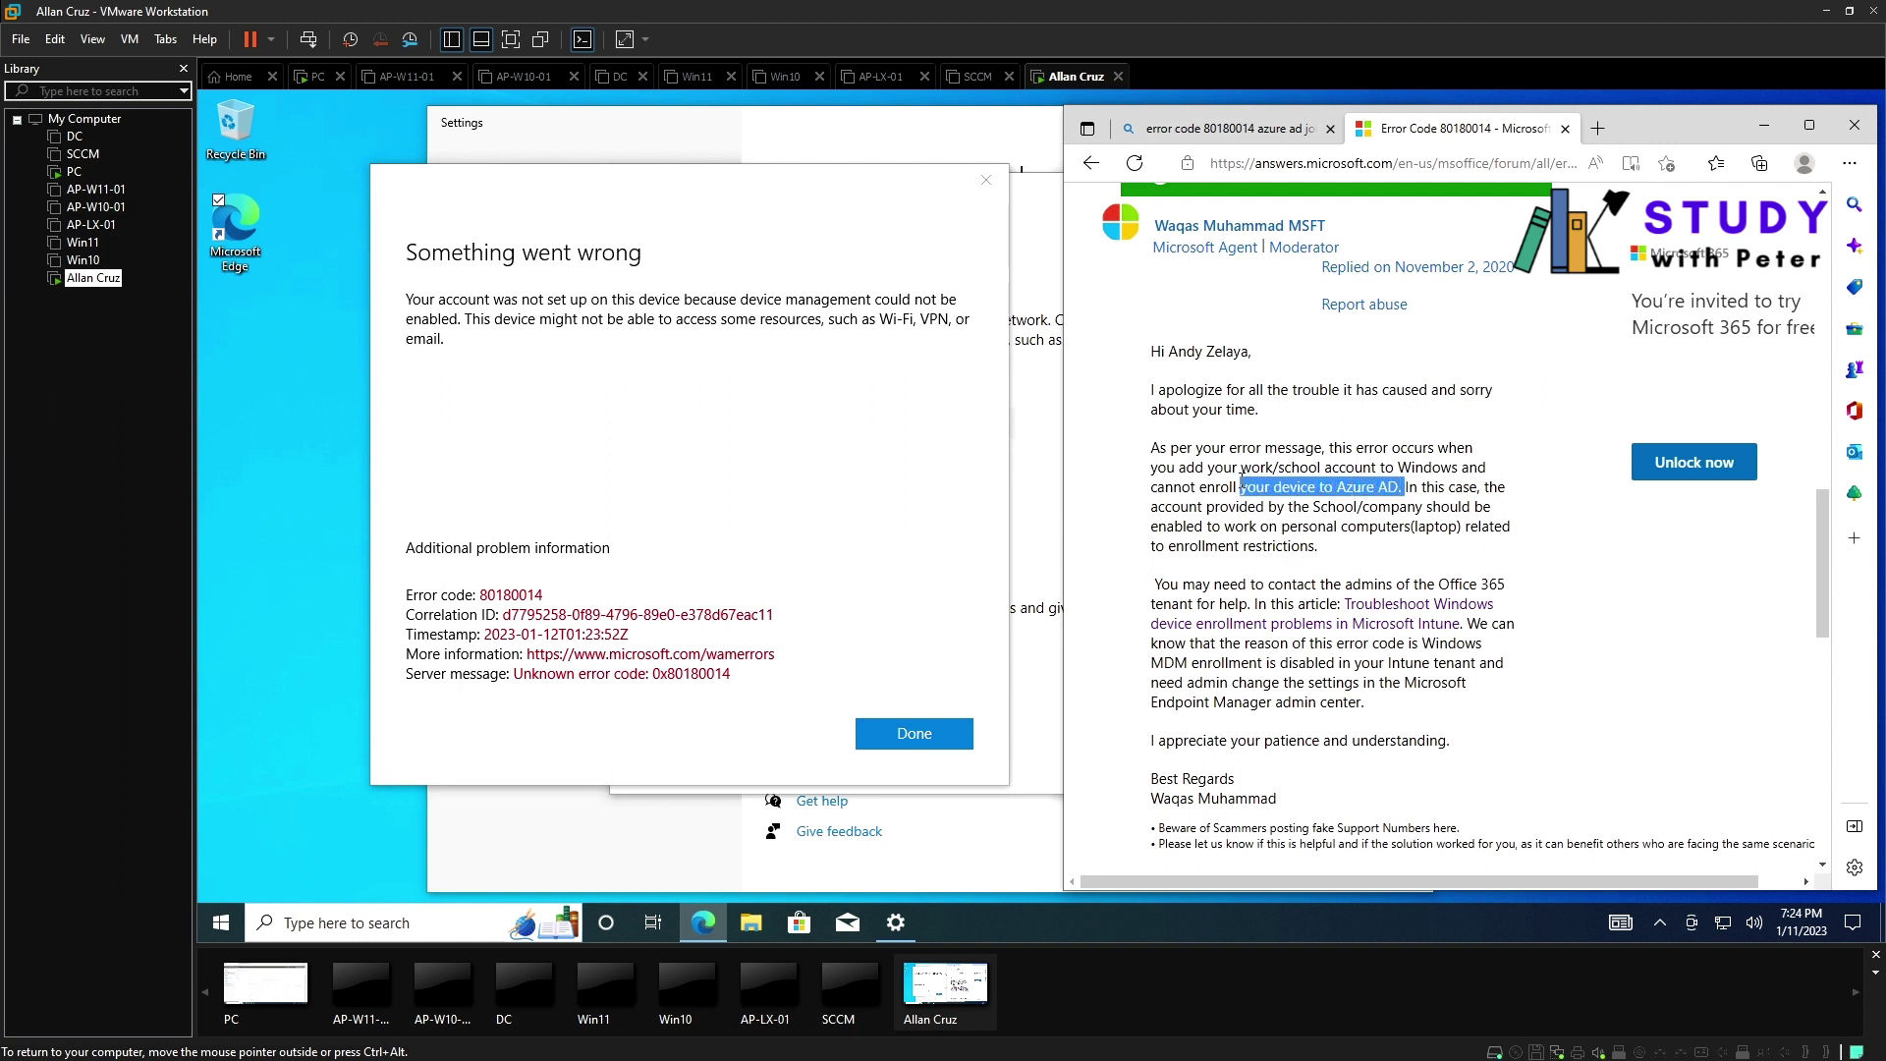
left_click(1310, 473)
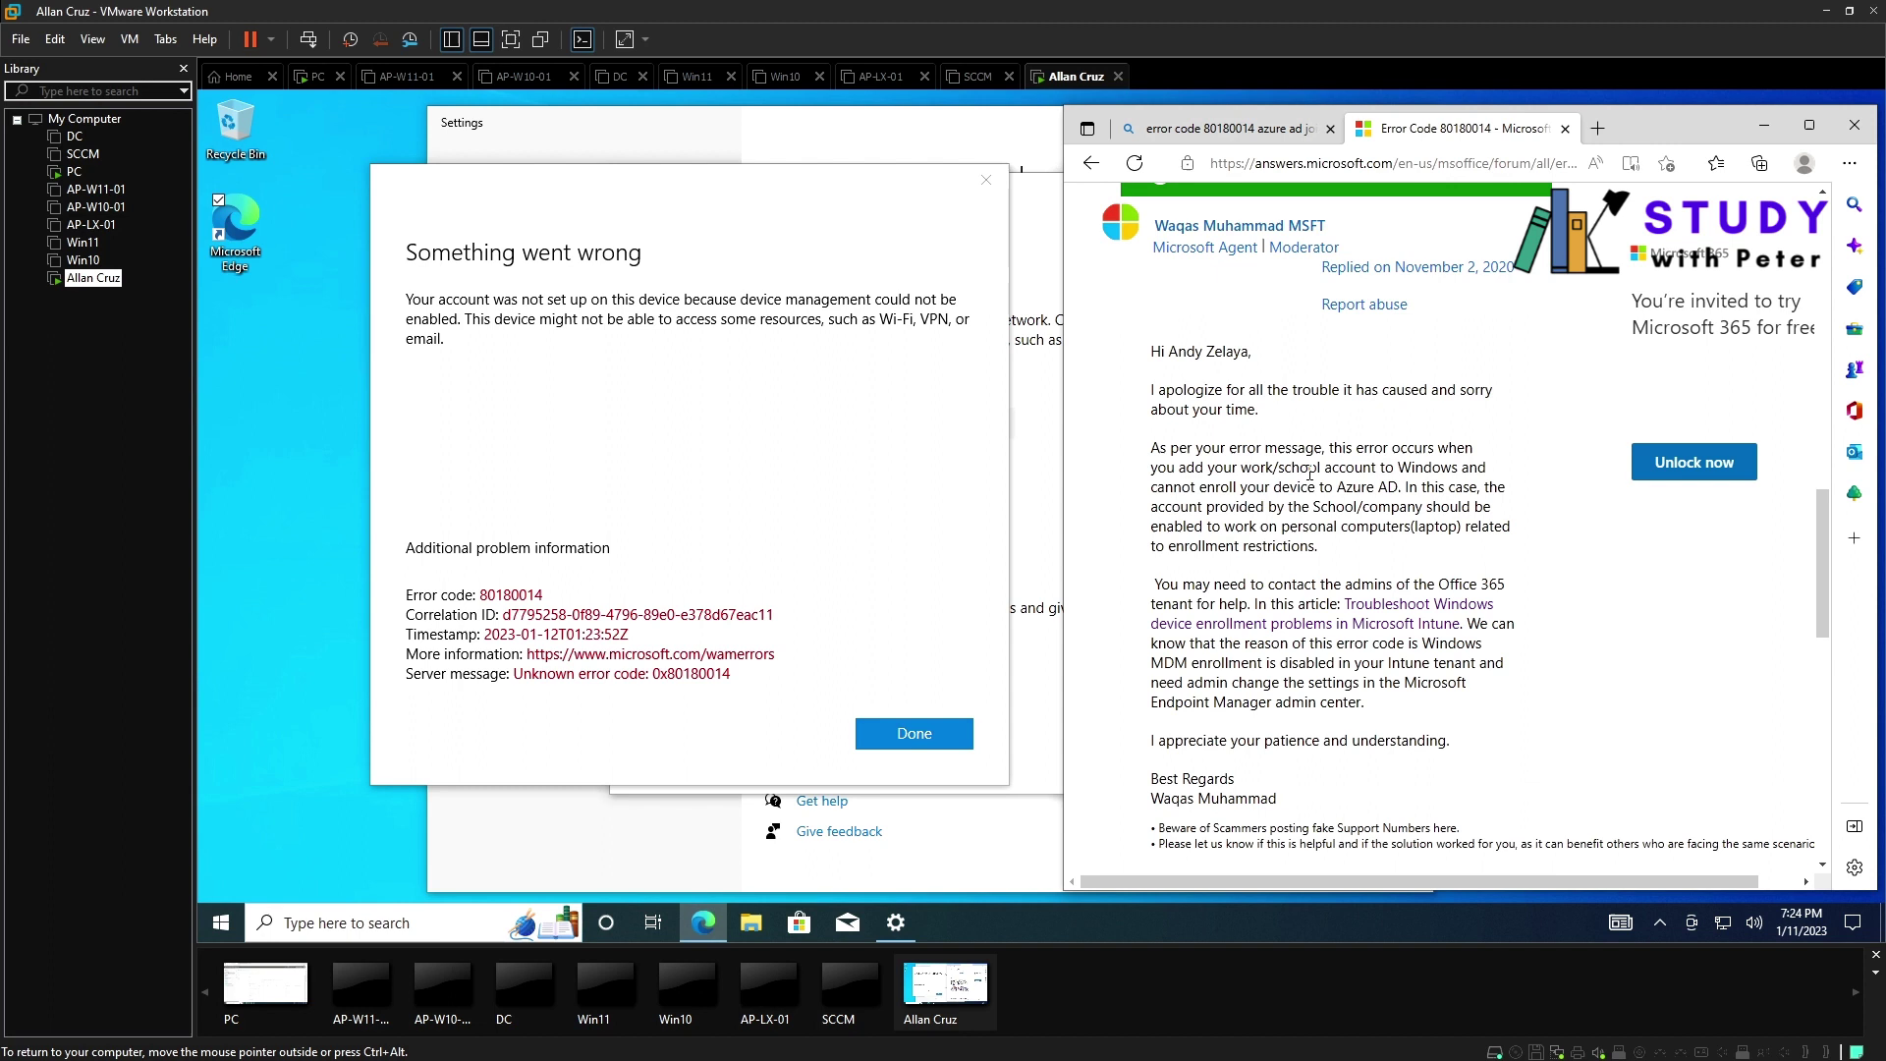
left_click_drag(1178, 450, 1346, 450)
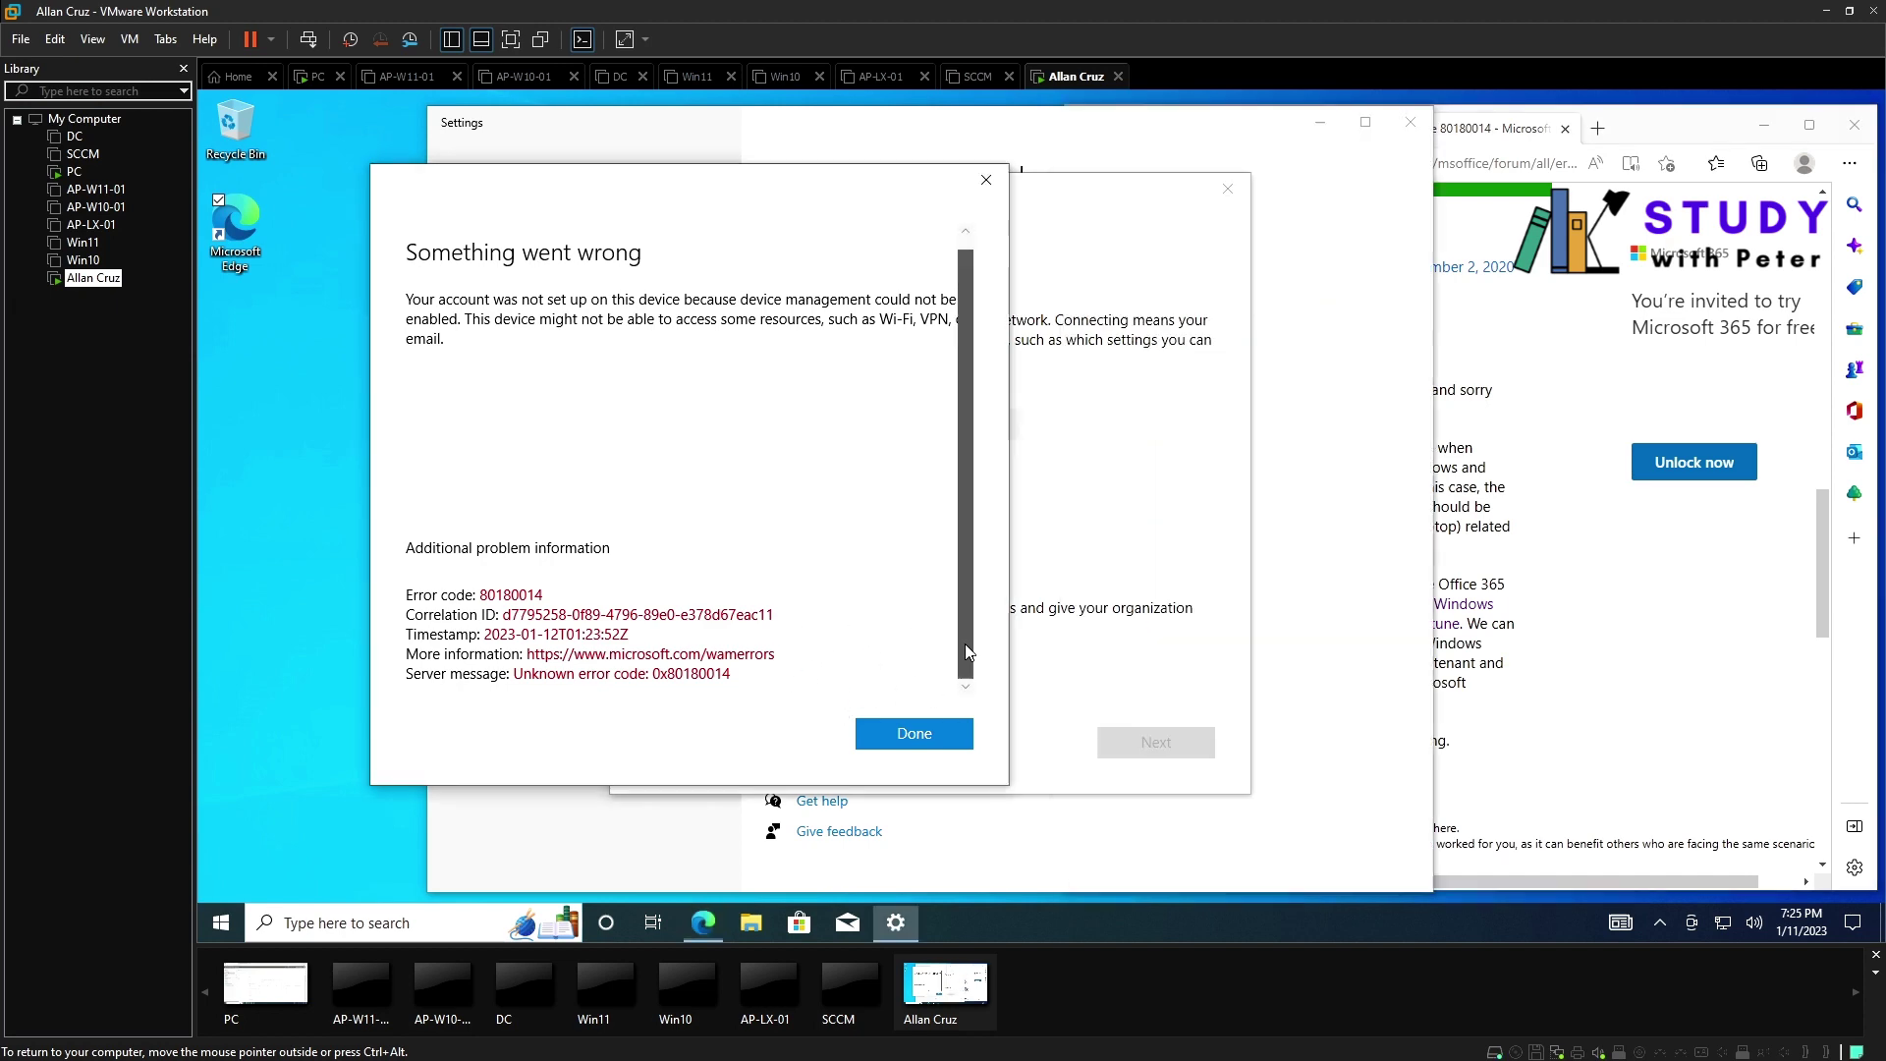
Change Windows (MDM) personally owned from Block to Allow in the All Users restriction and save
left_click_drag(680, 199, 1276, 231)
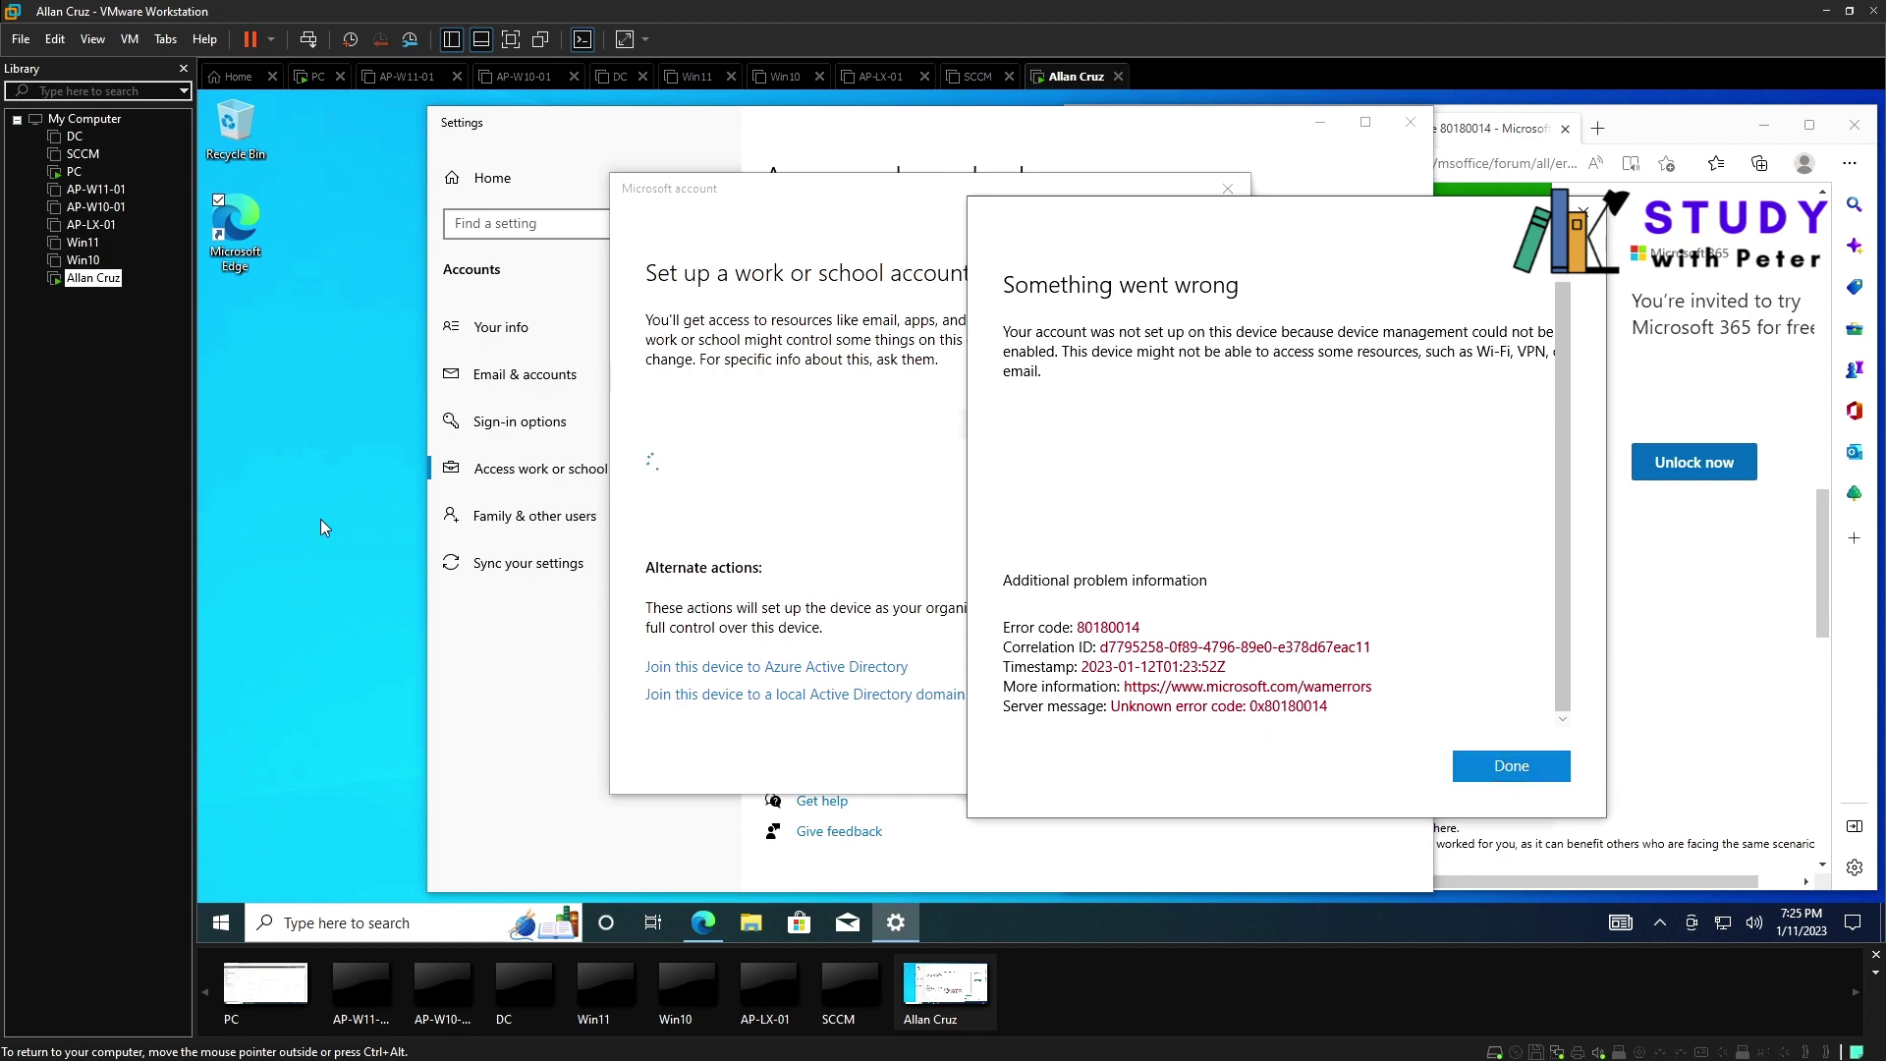
left_click(74, 171)
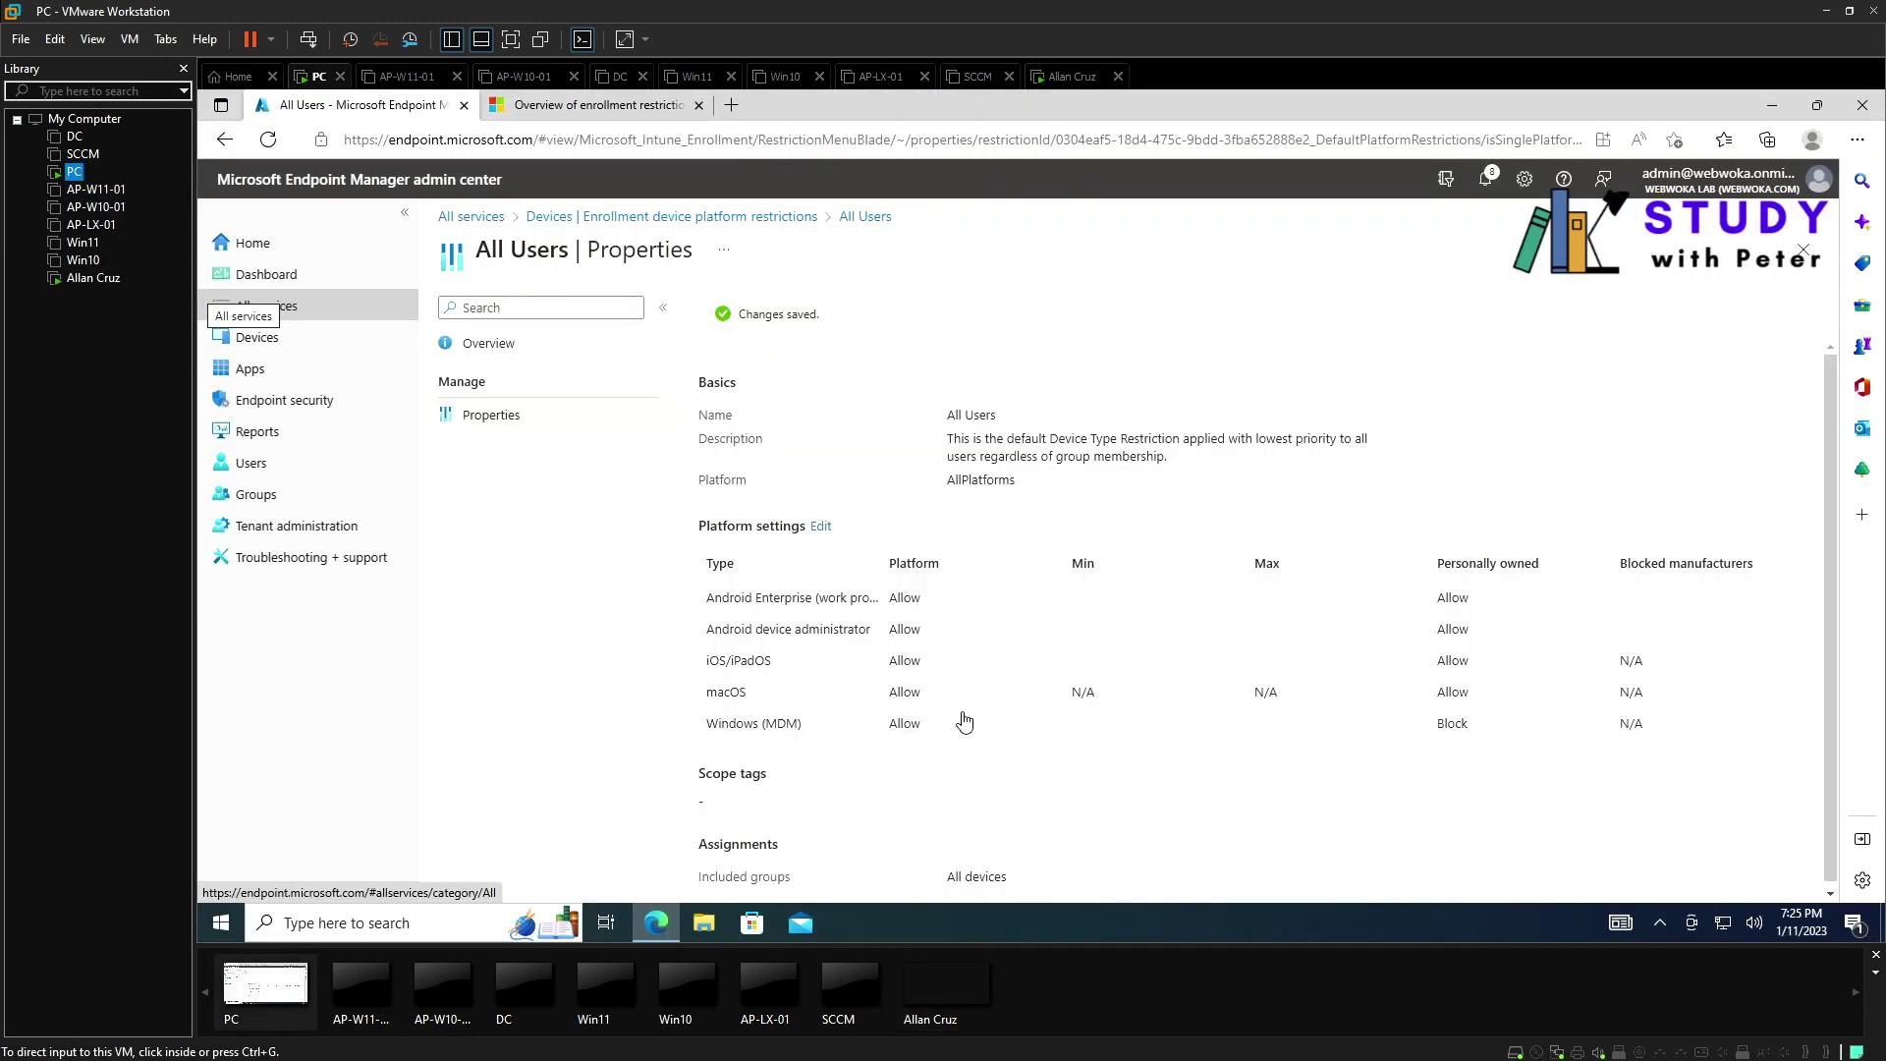
left_click(863, 727)
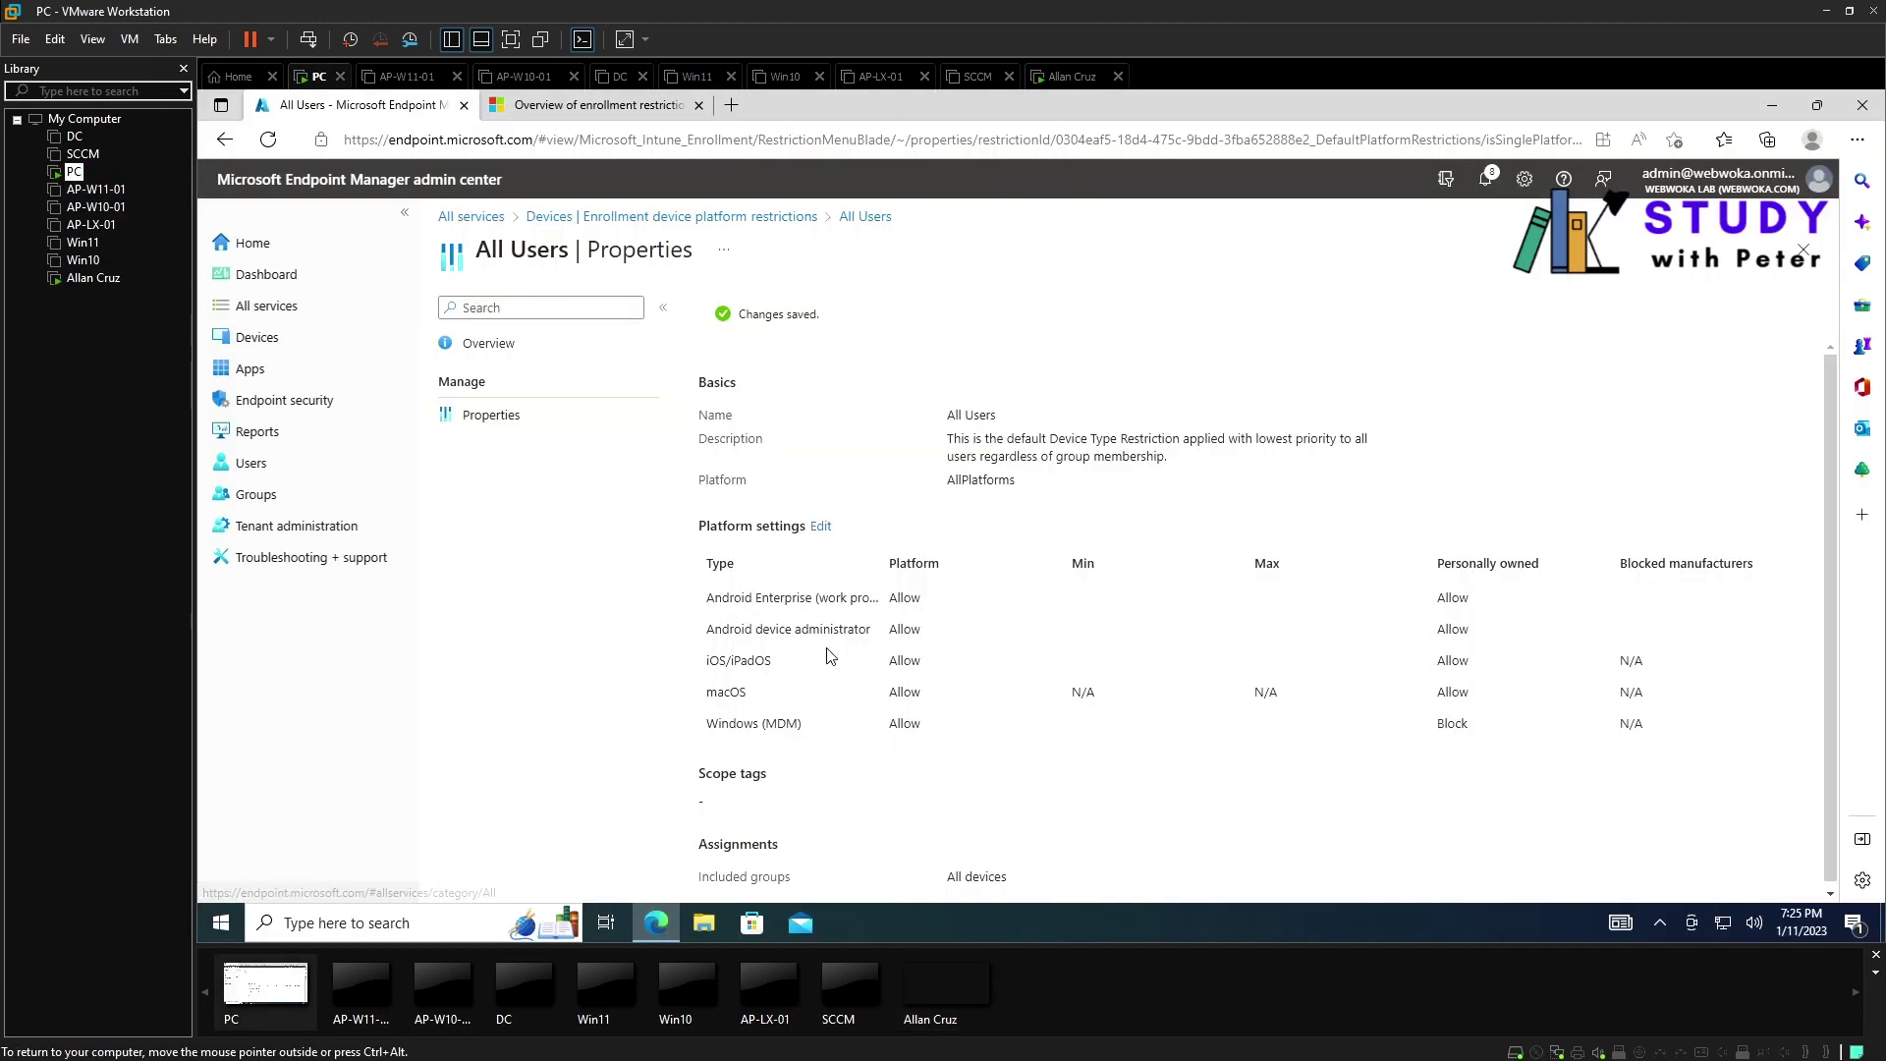
left_click(819, 527)
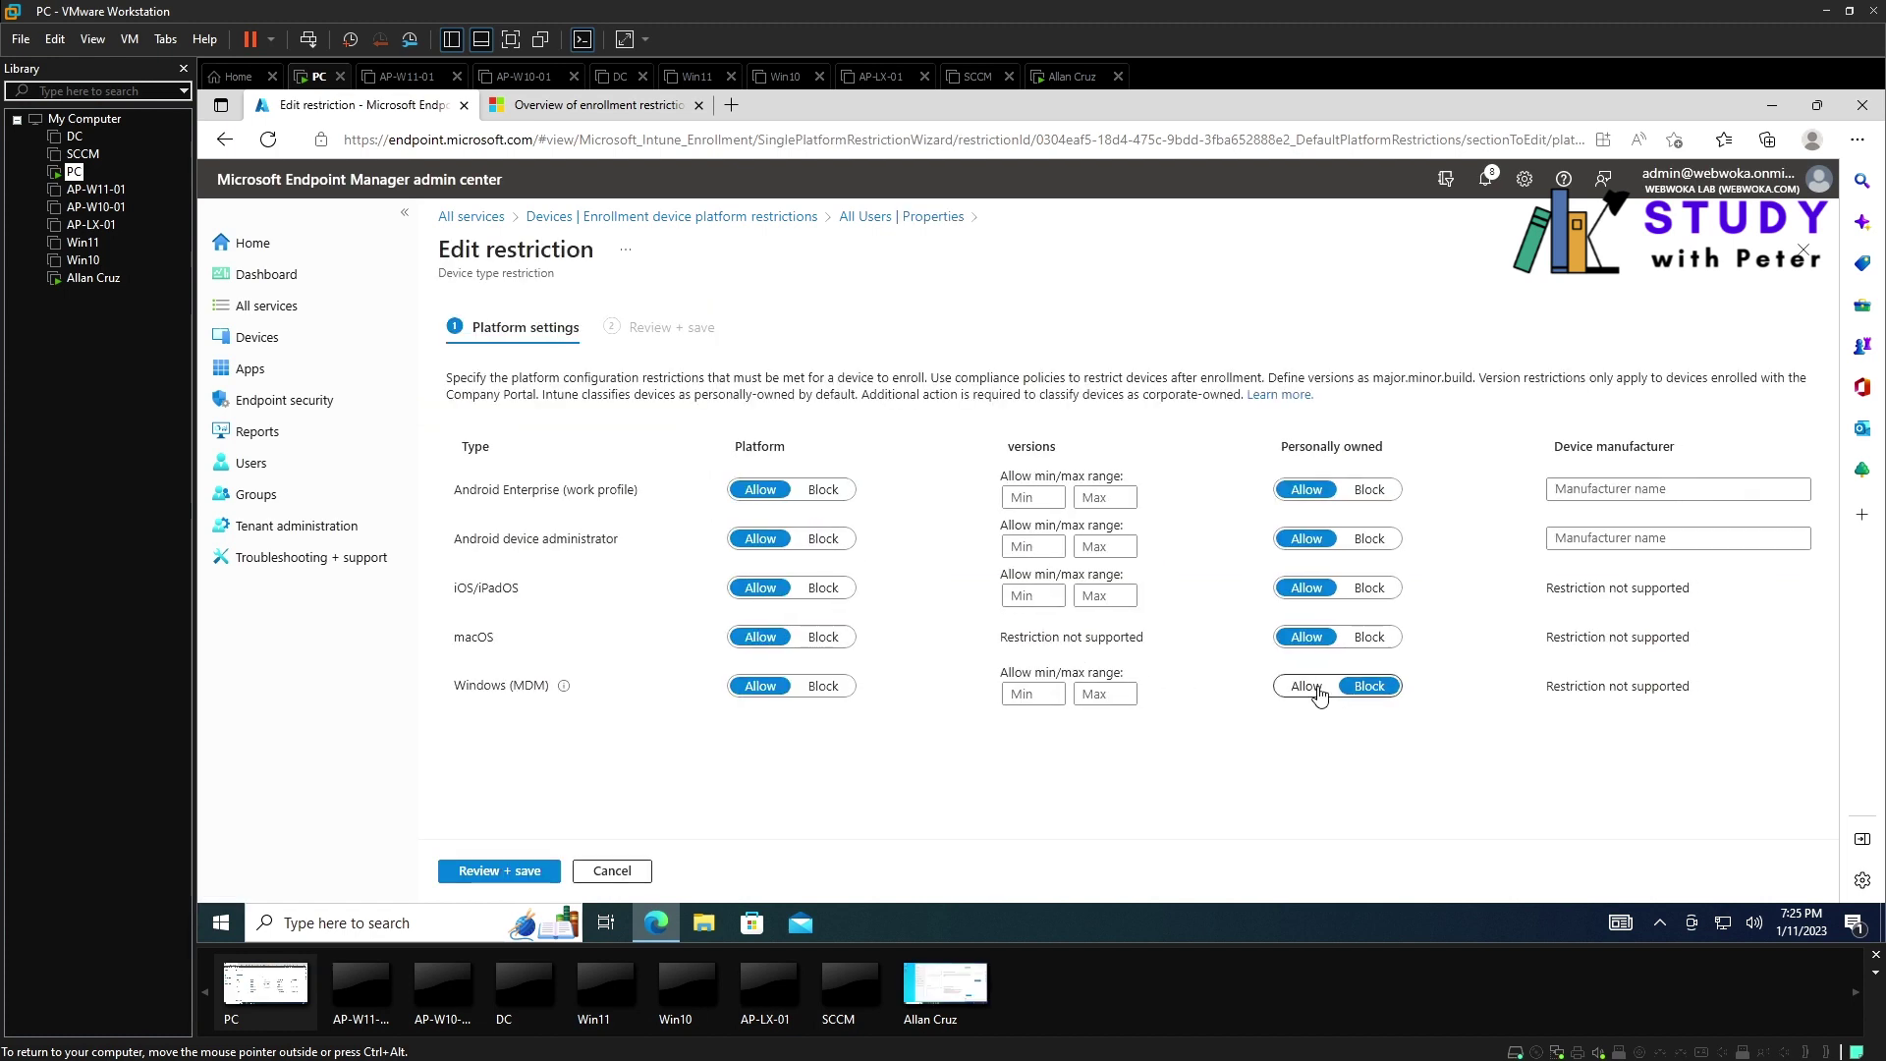
left_click(1316, 691)
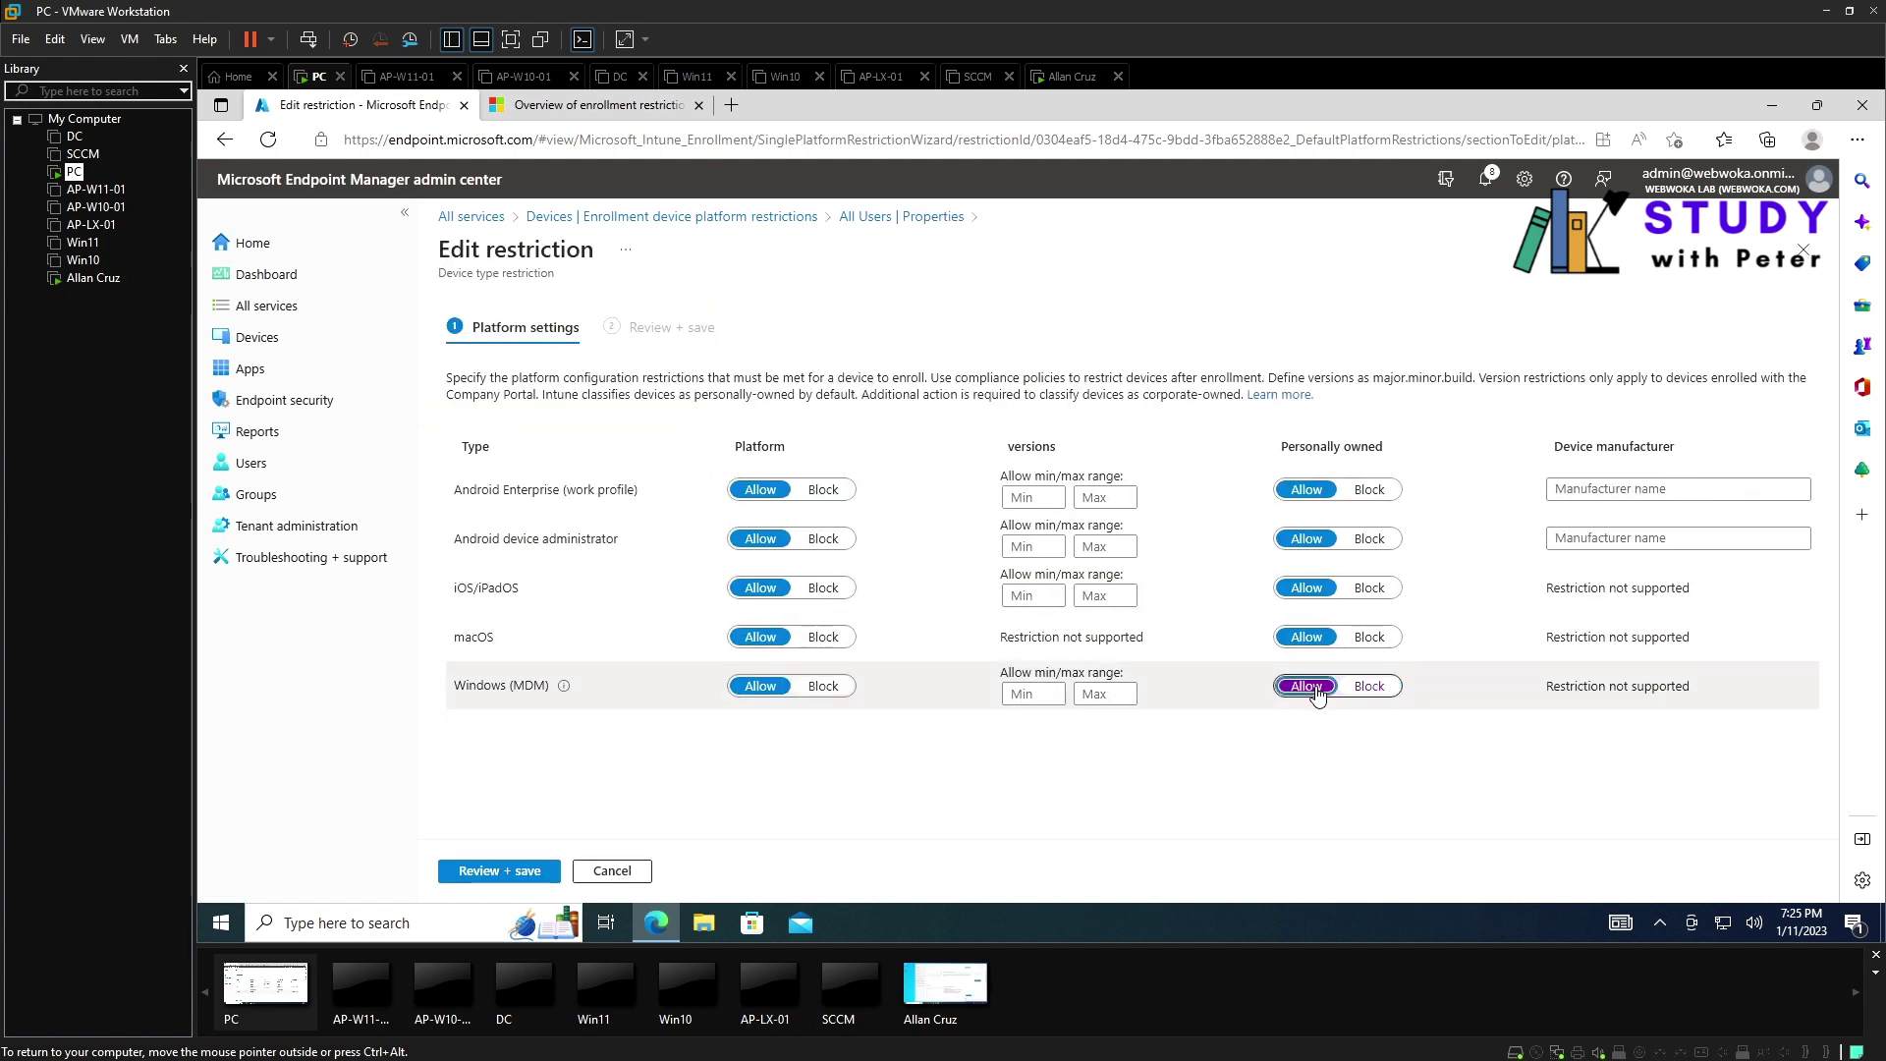
left_click(507, 878)
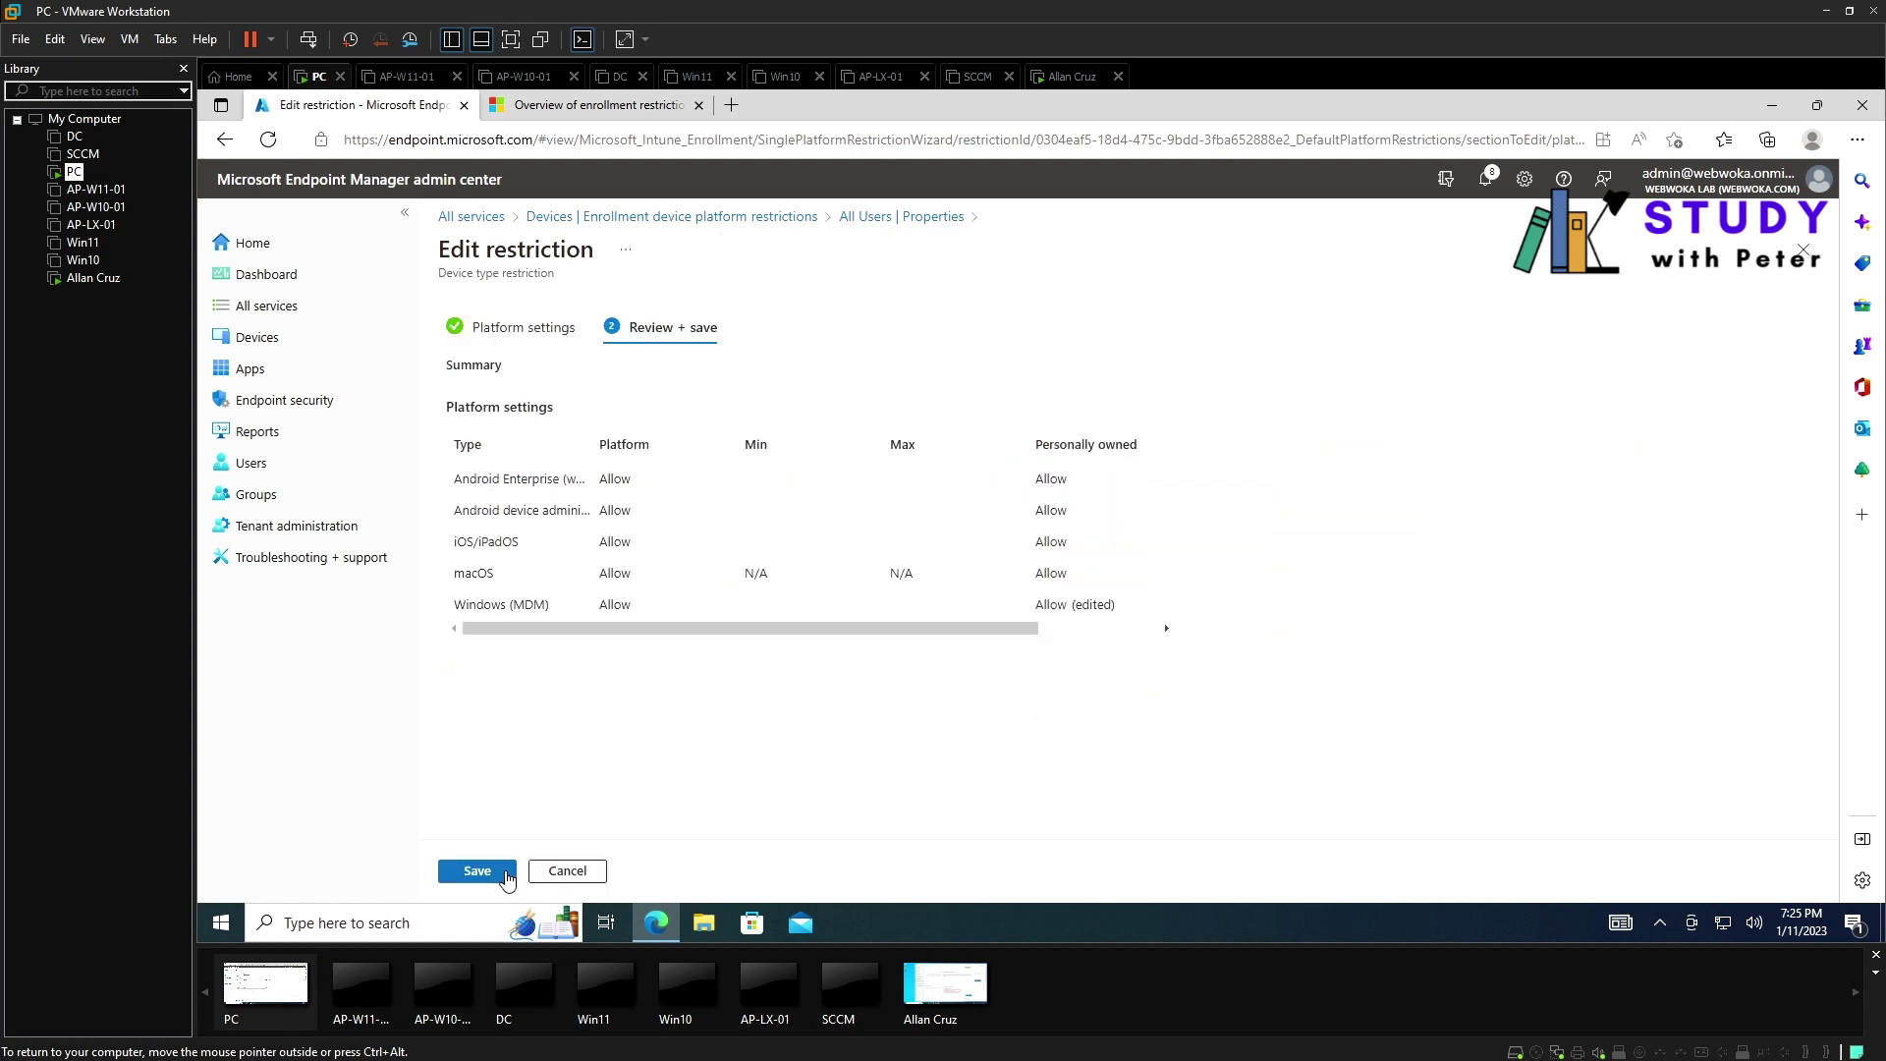
left_click(105, 280)
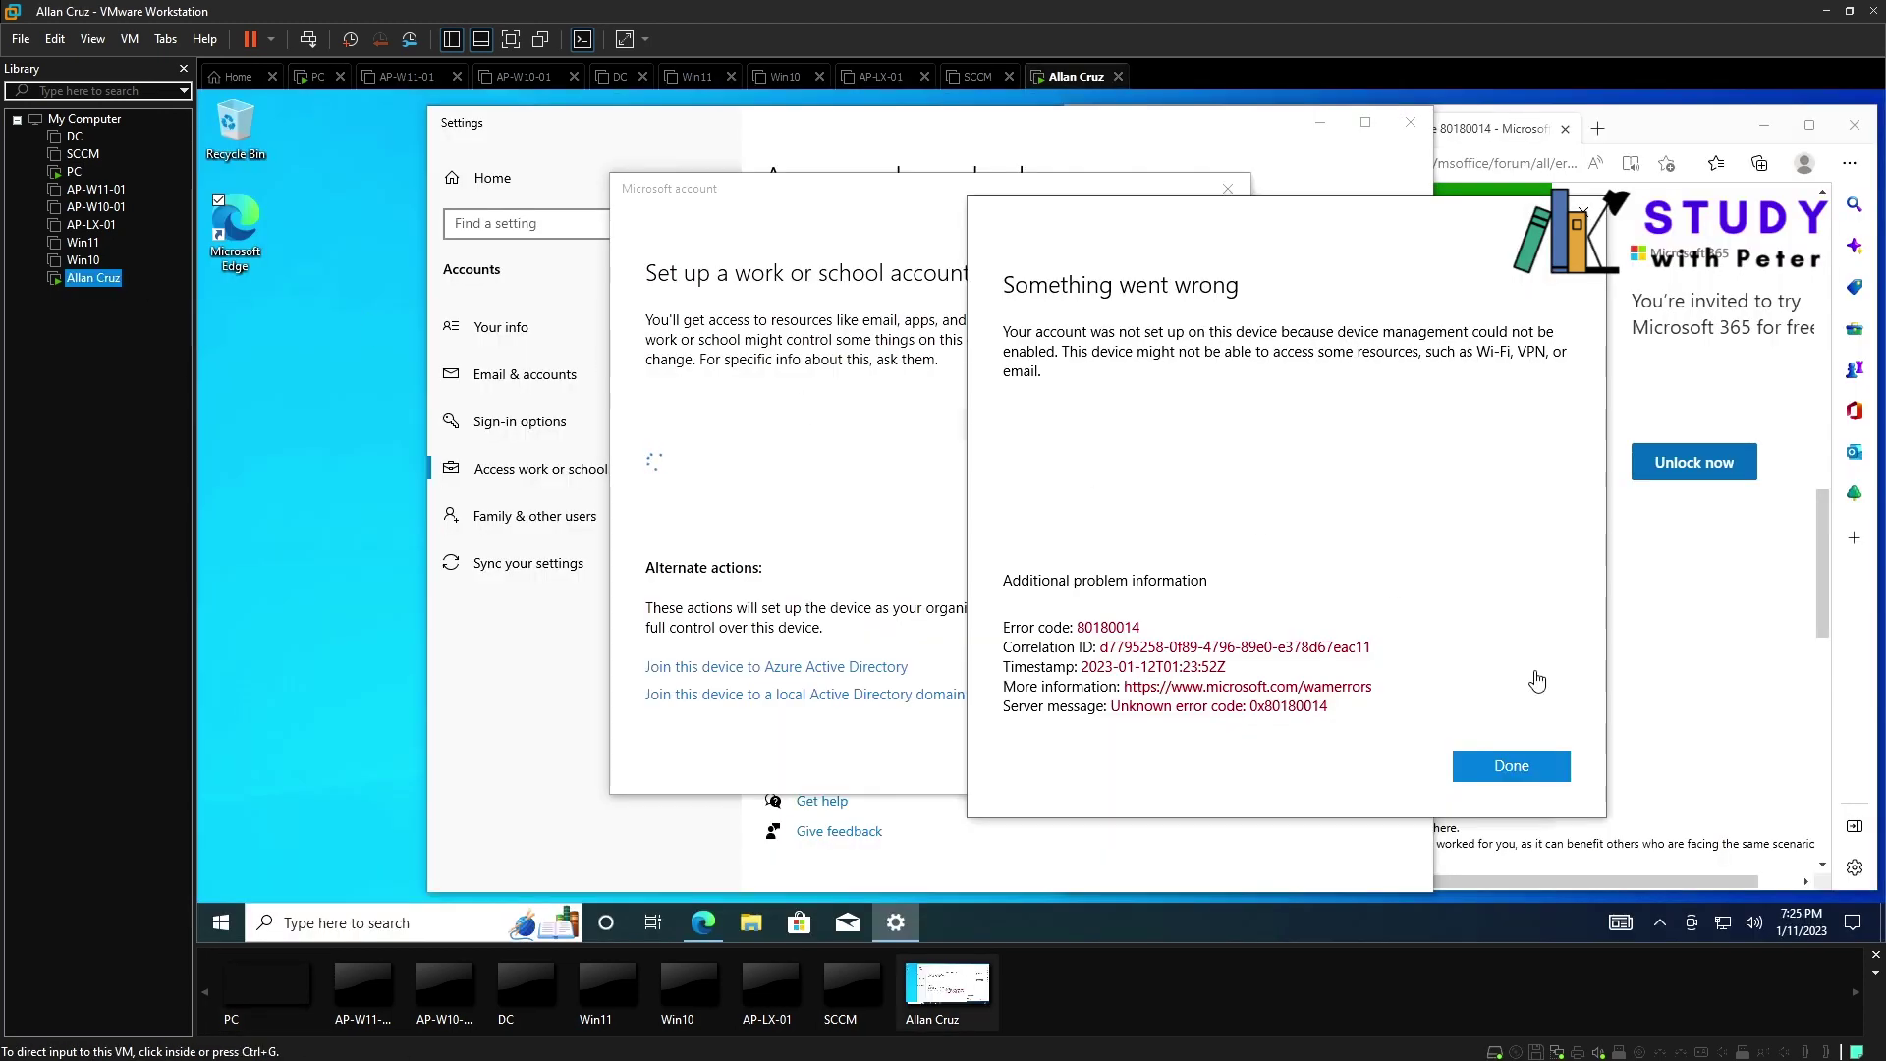
left_click(1512, 766)
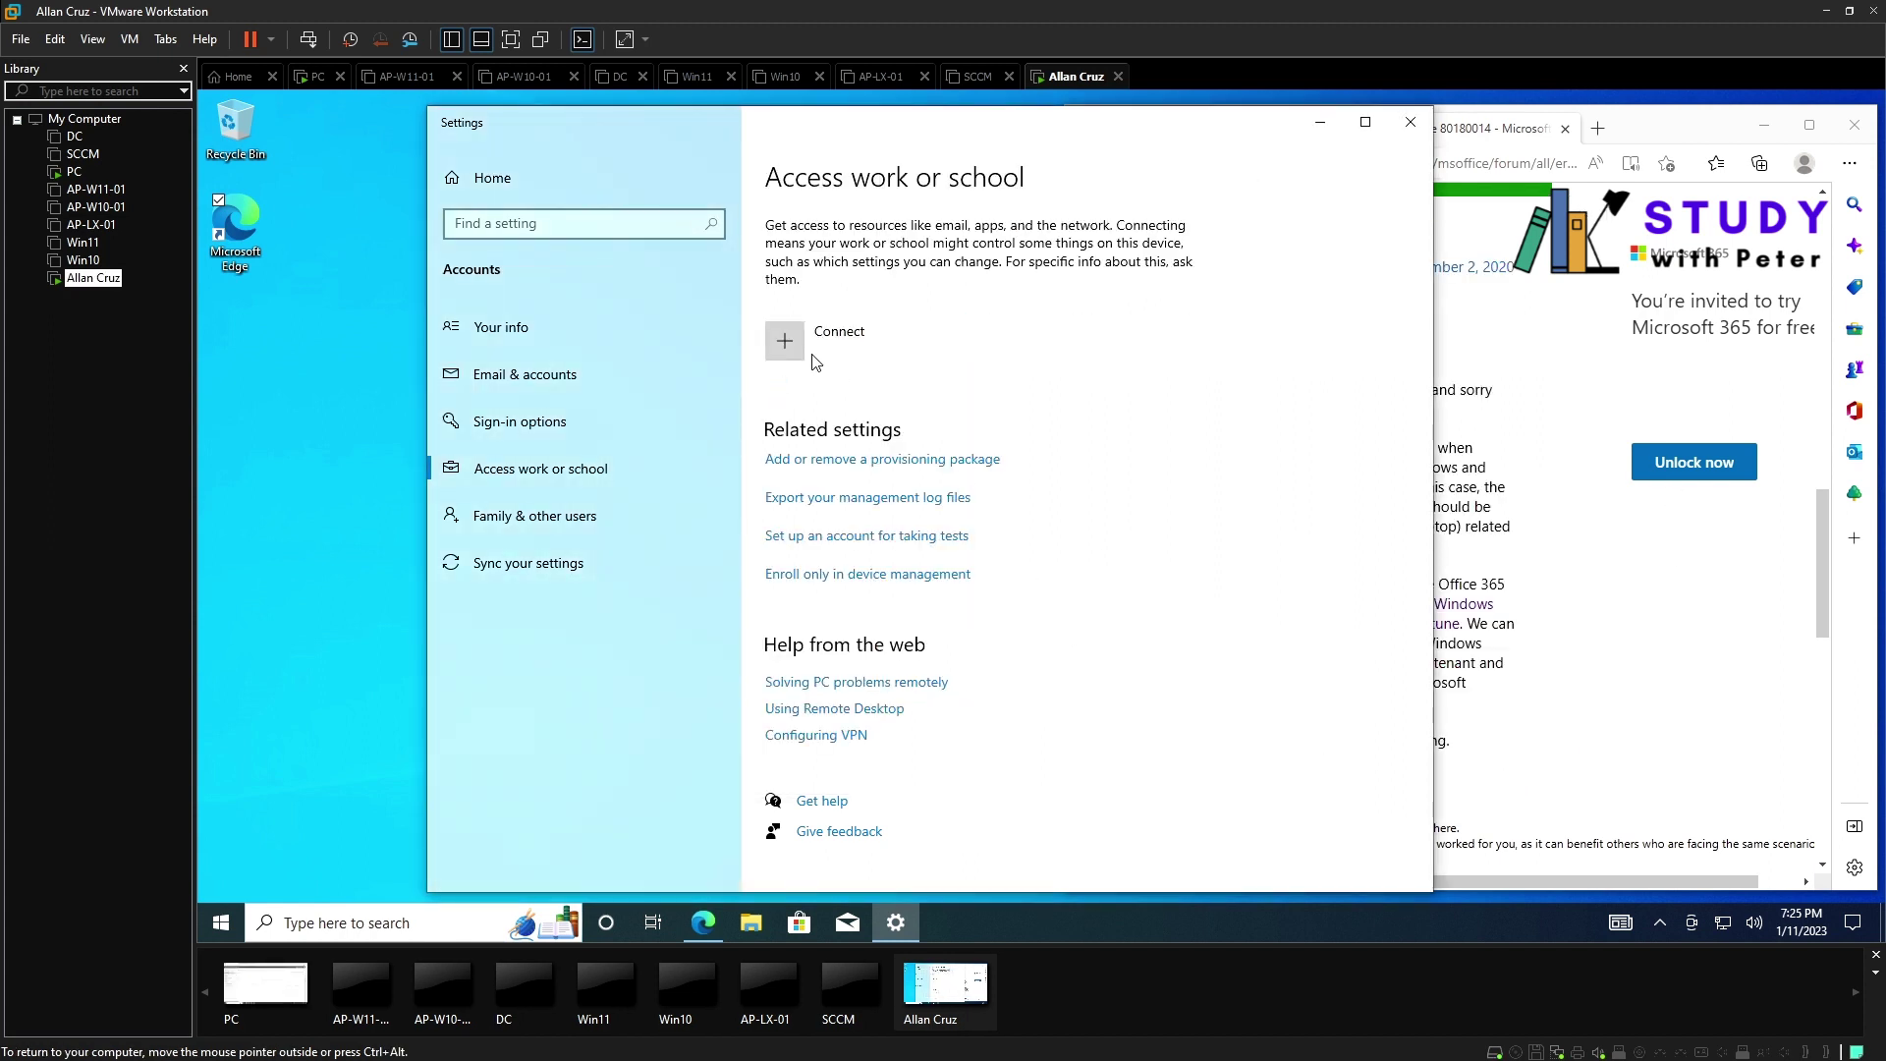
left_click(808, 350)
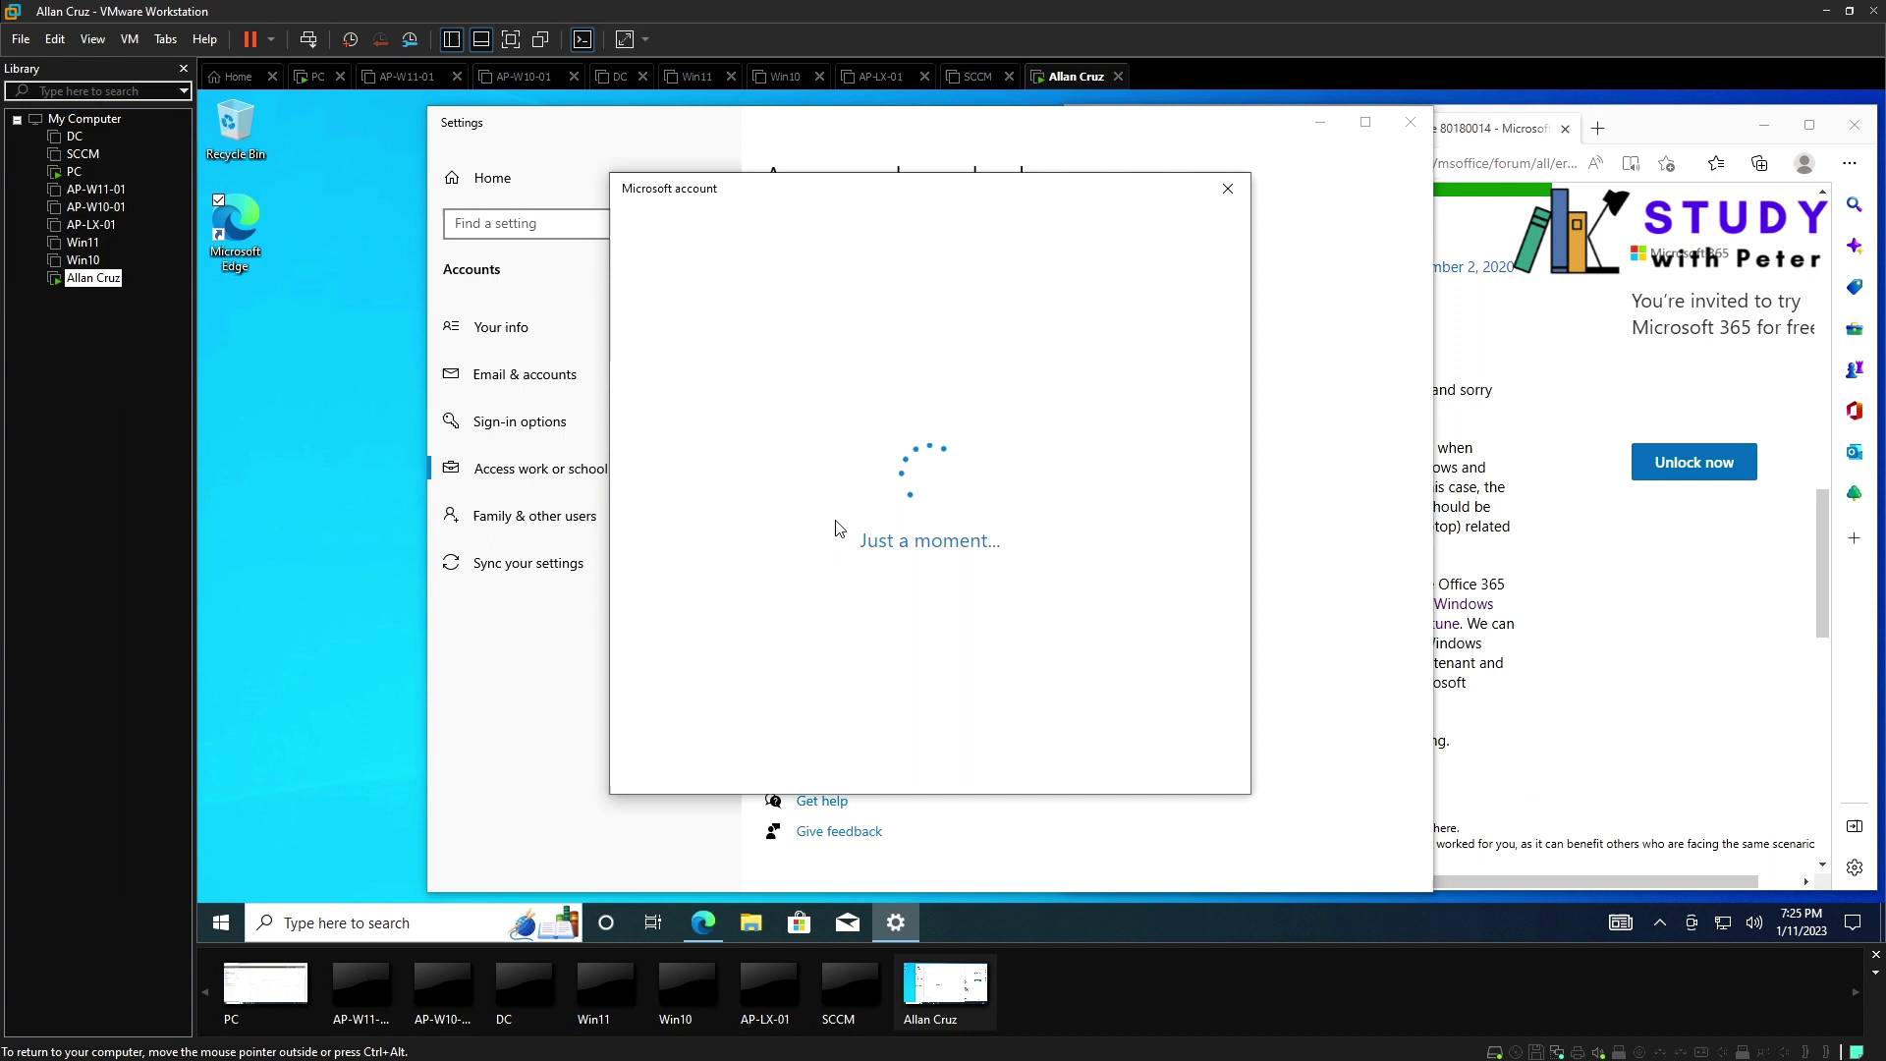
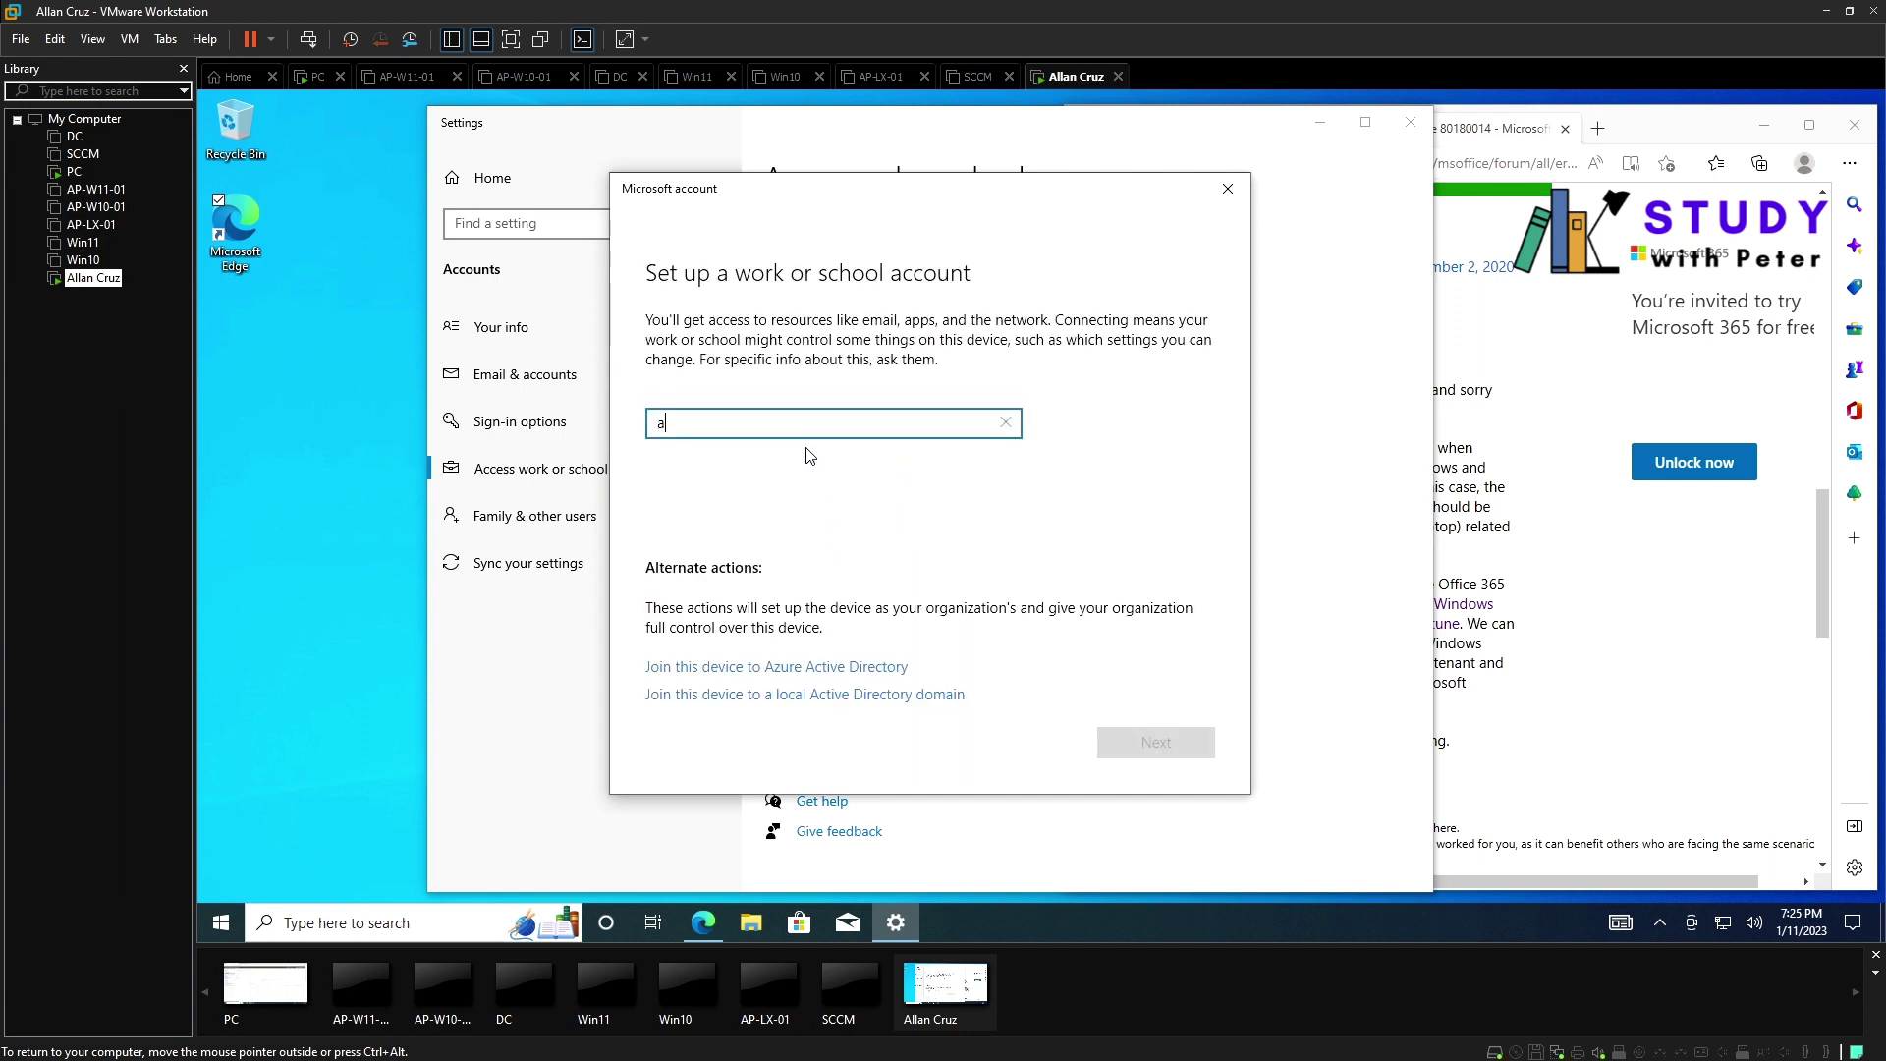
key("Return")
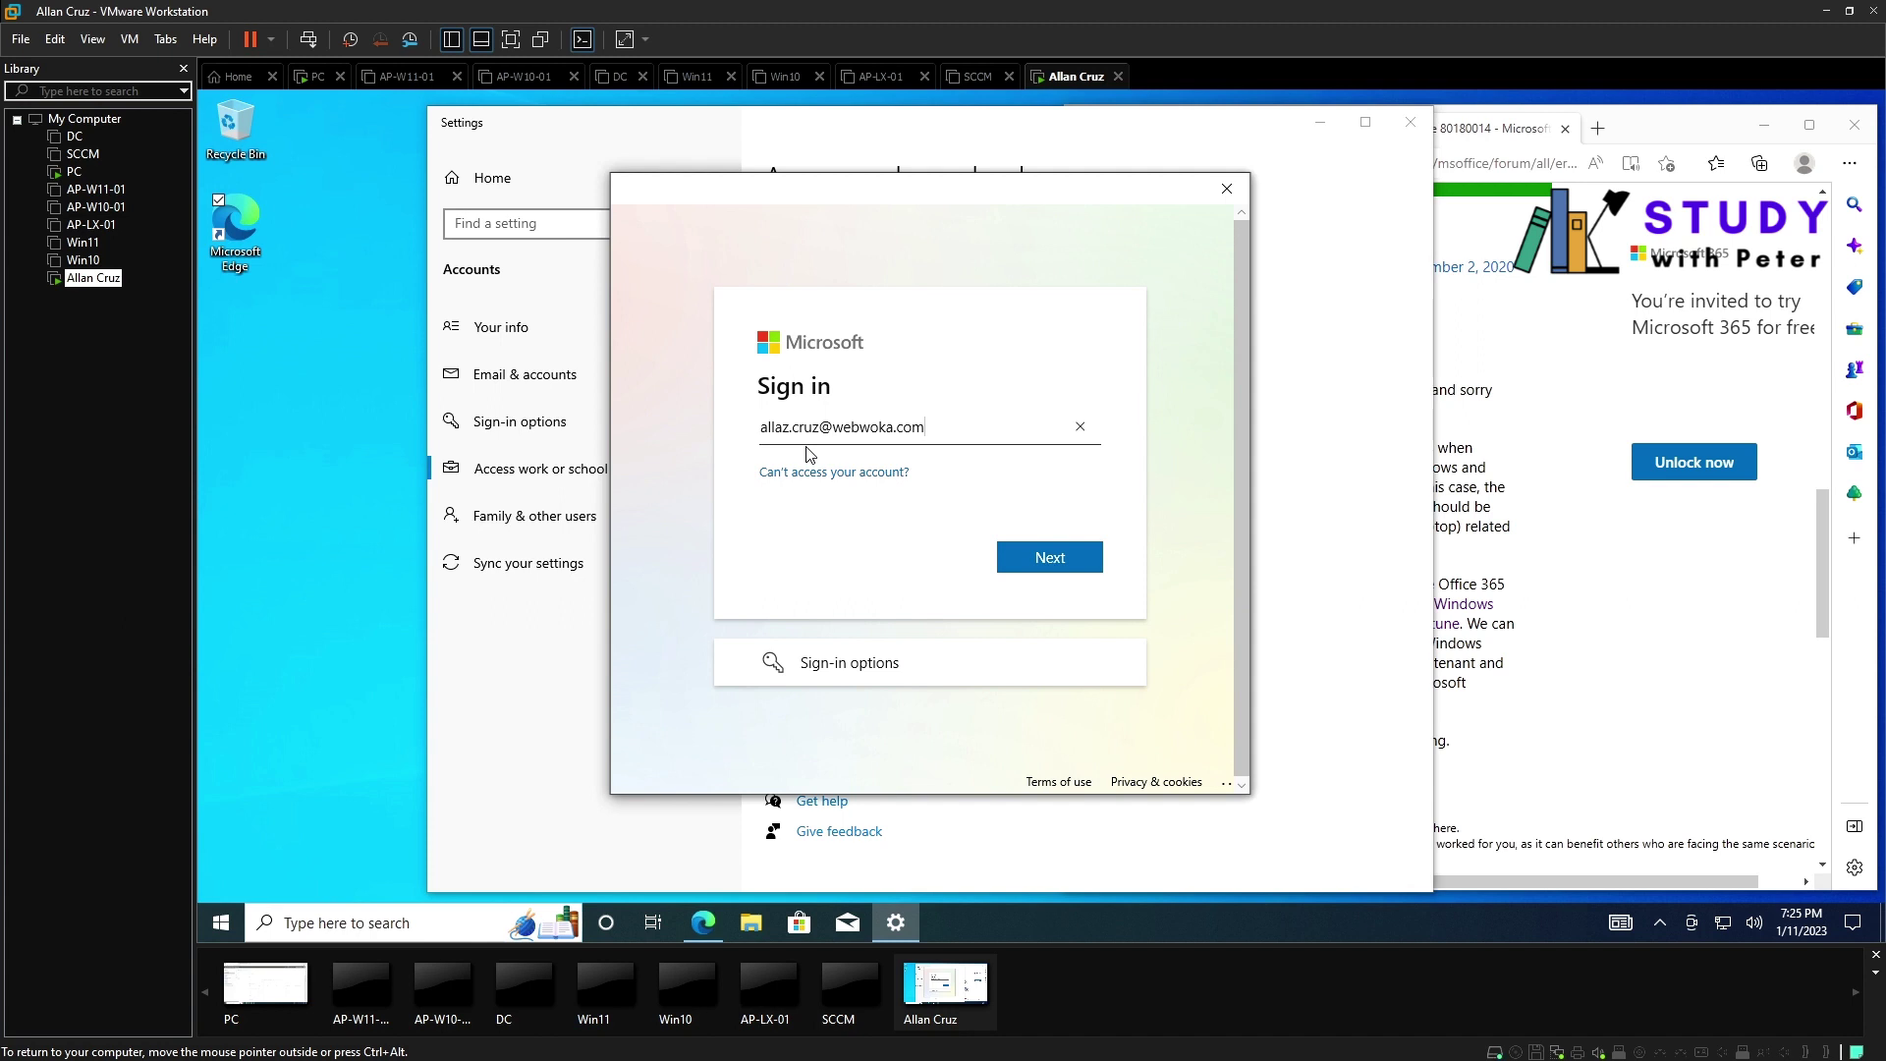
Change the mistyped letter in the email to 'n', then enter the password to sign in
left_click_drag(782, 428, 789, 430)
type("n")
left_click(1044, 558)
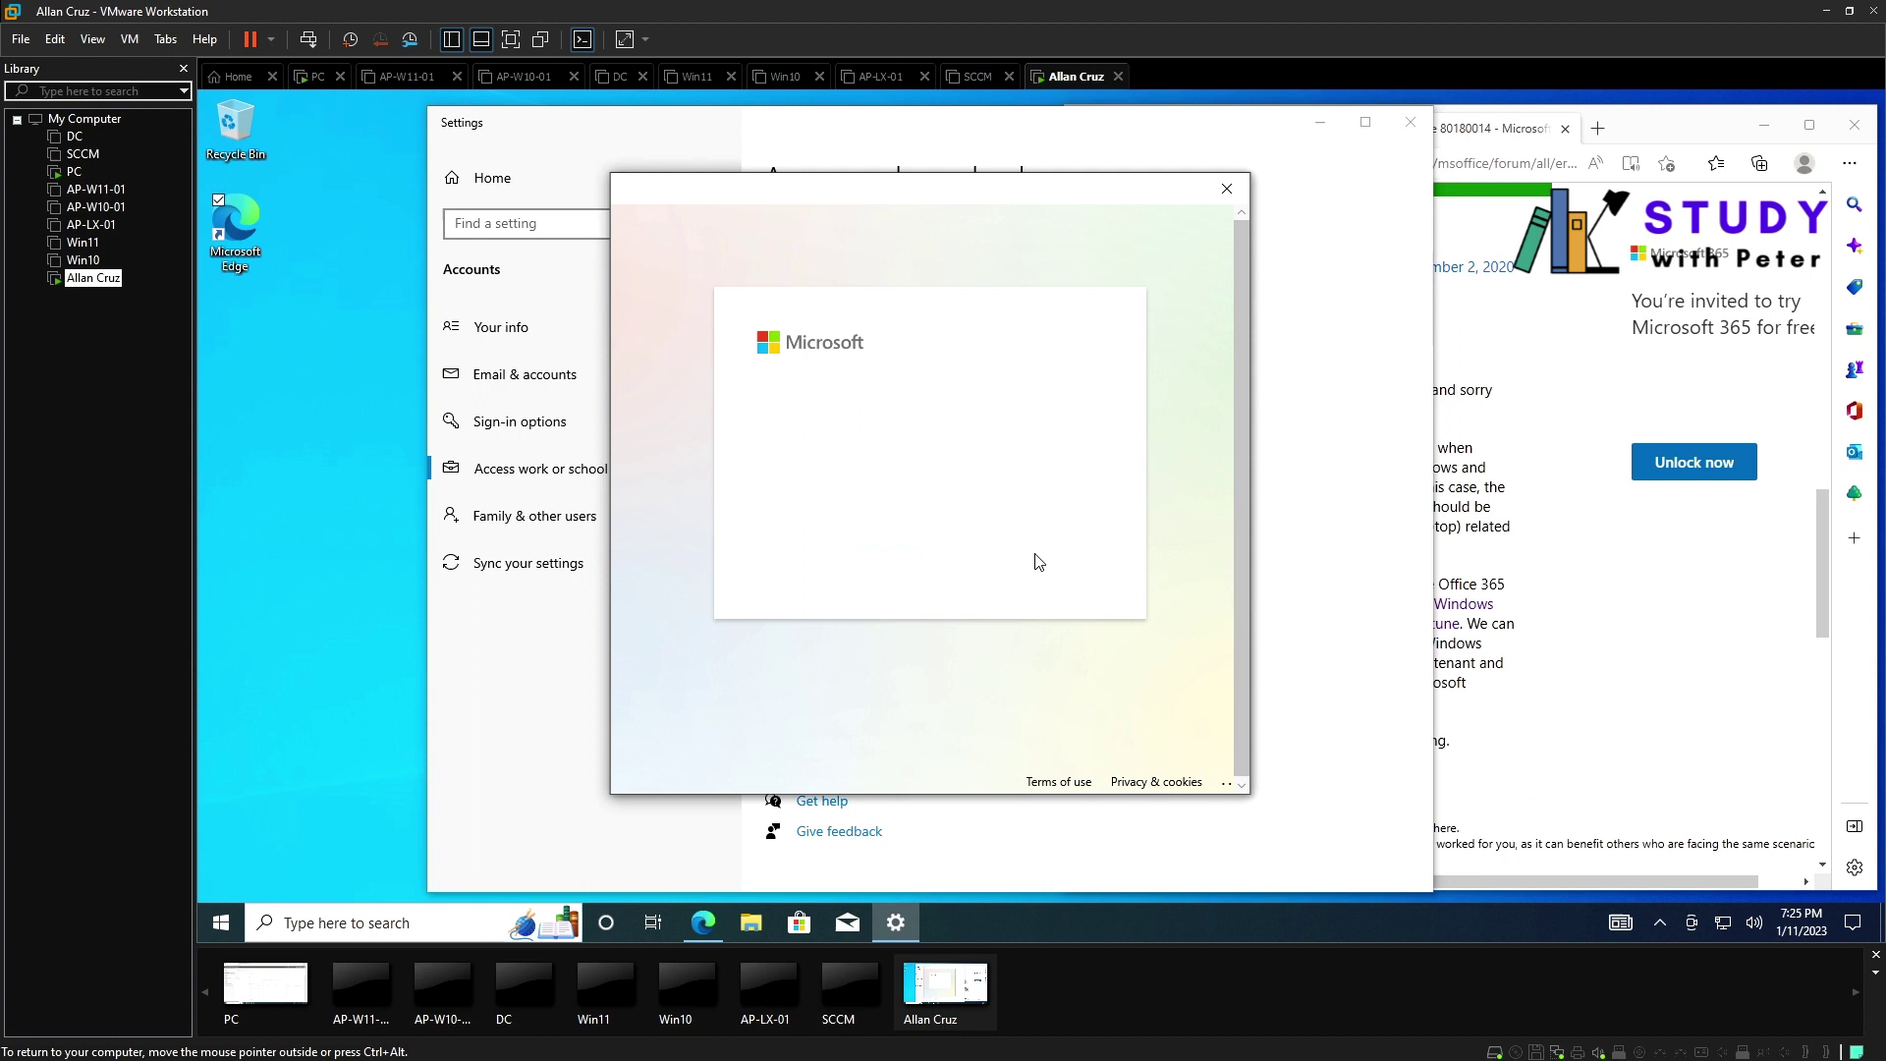
type("******")
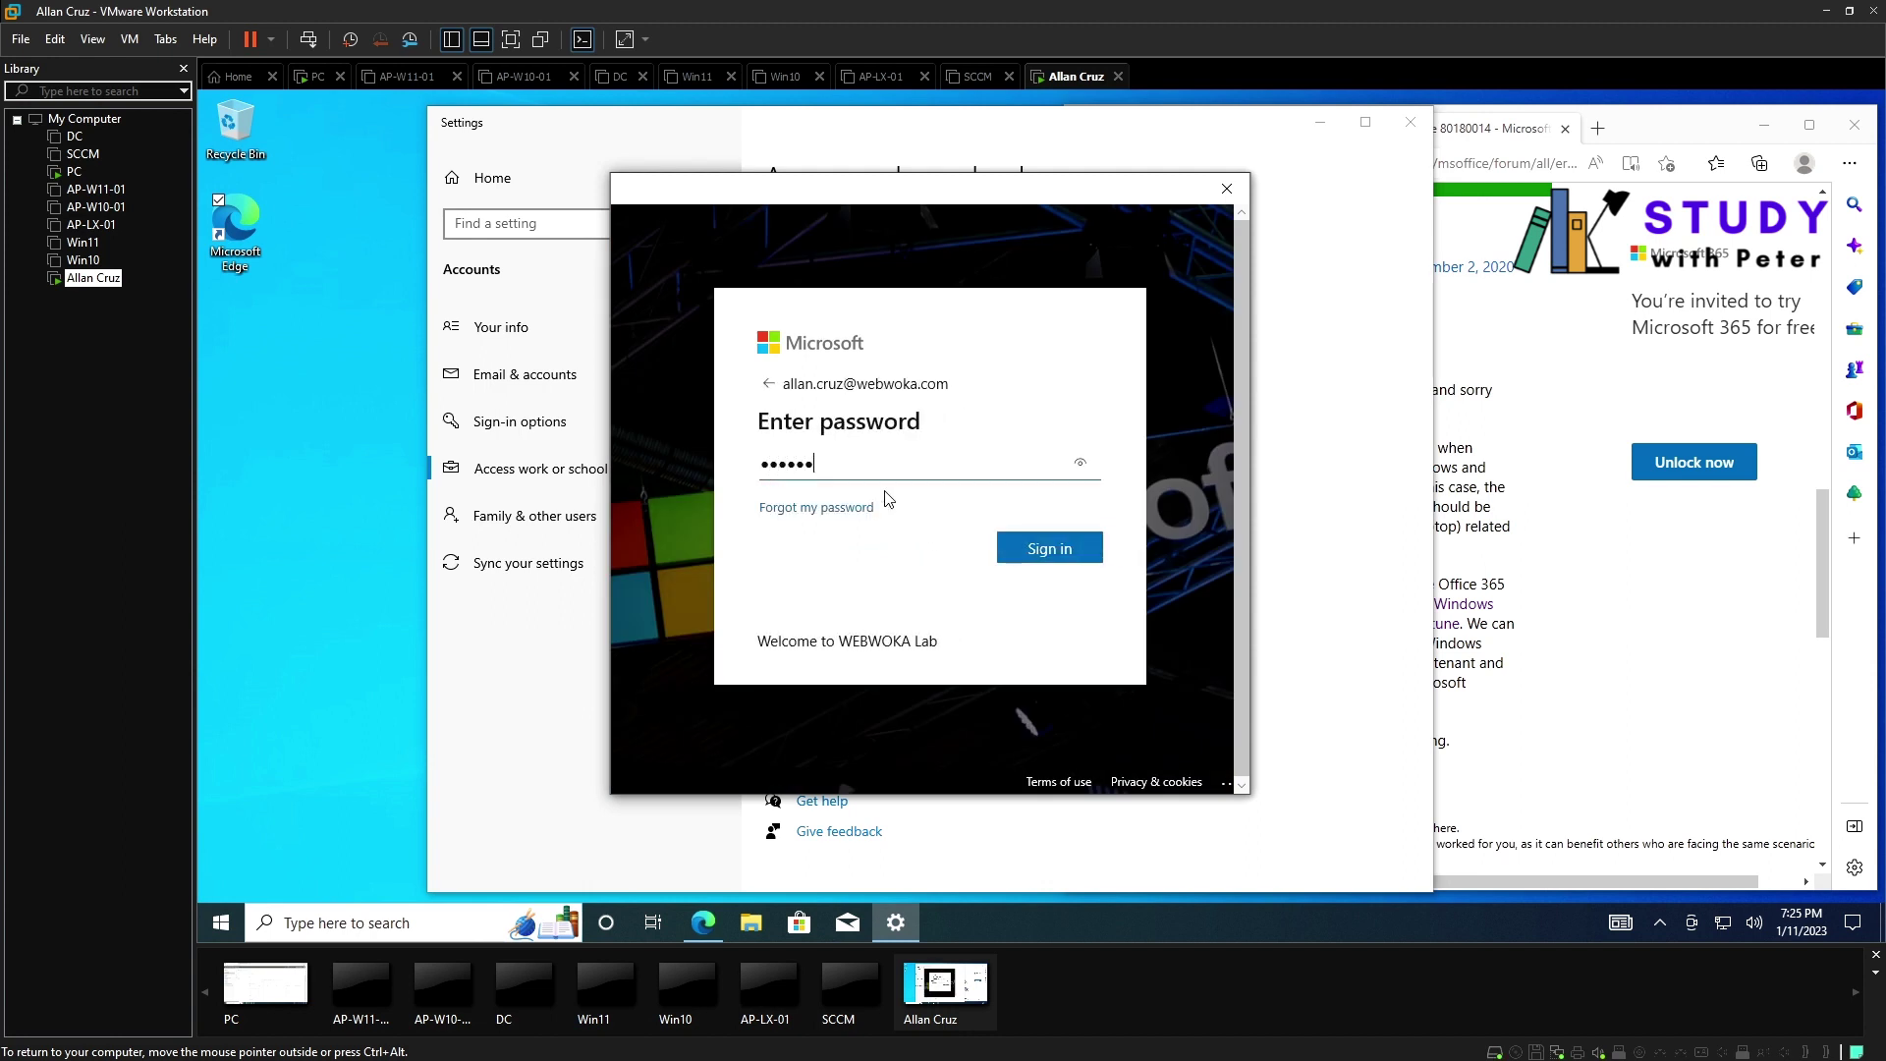
type("******")
key("Return")
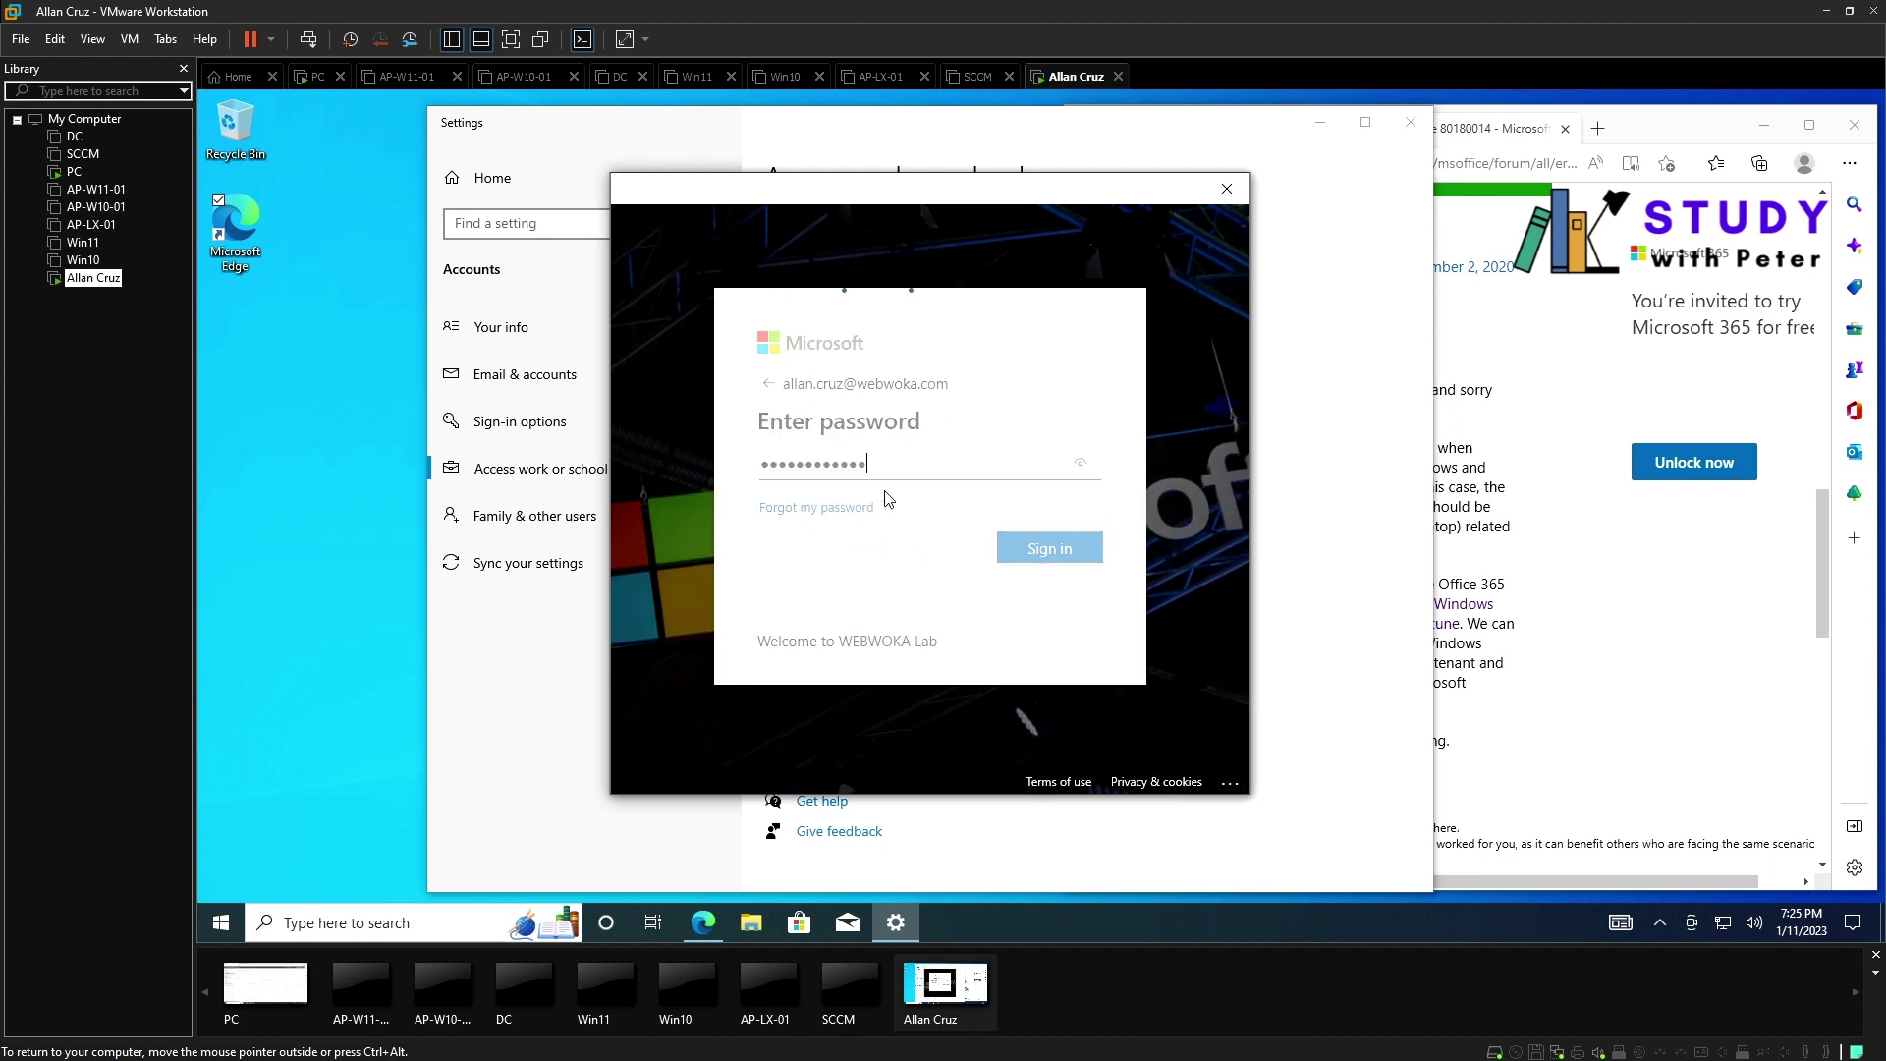